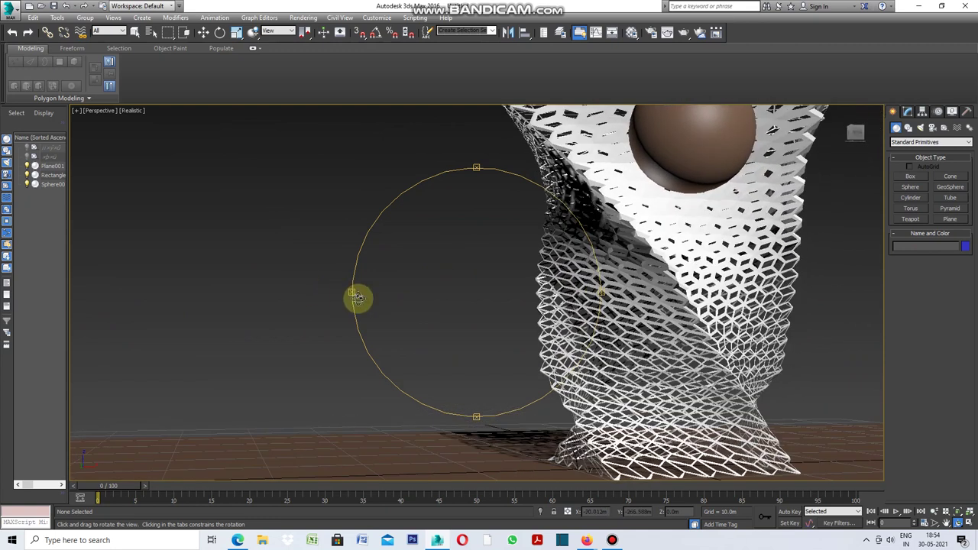
Frame the lattice vase and select the brown sphere, Sphere001, inside it.
{"action": "key", "text": "shift+z"}
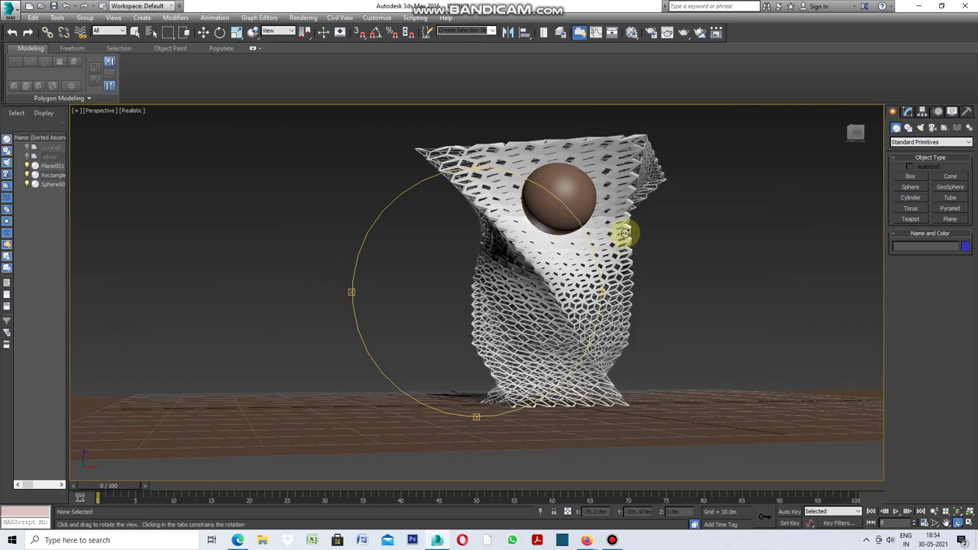
{"action": "scroll", "coordinate": [632, 229], "scroll_direction": "up", "scroll_amount": 3}
{"action": "mouse_move", "coordinate": [640, 280]}
{"action": "left_mouse_down"}
{"action": "mouse_move", "coordinate": [637, 297]}
{"action": "mouse_move", "coordinate": [604, 284]}
{"action": "mouse_move", "coordinate": [476, 290]}
{"action": "mouse_move", "coordinate": [587, 303]}
{"action": "left_mouse_up"}
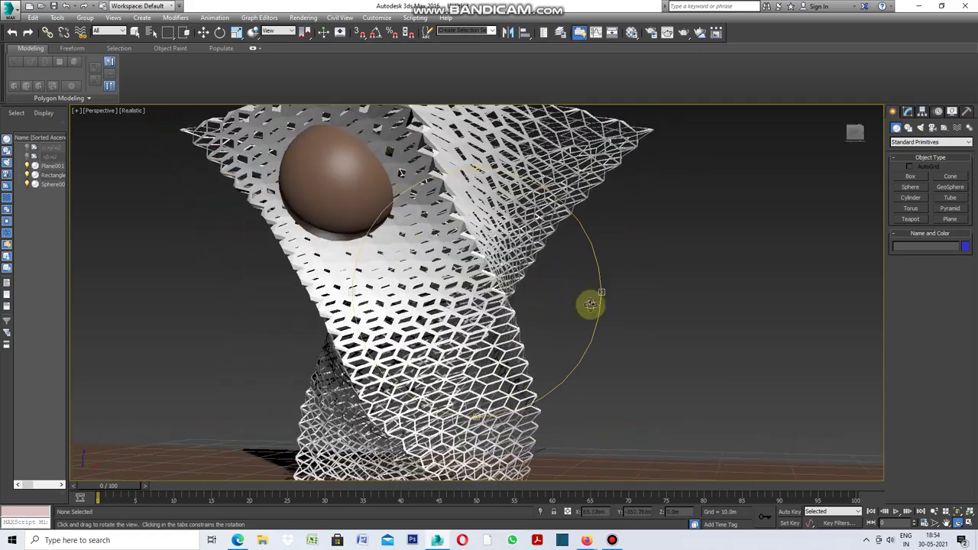
{"action": "scroll", "coordinate": [665, 314], "scroll_direction": "down", "scroll_amount": 2}
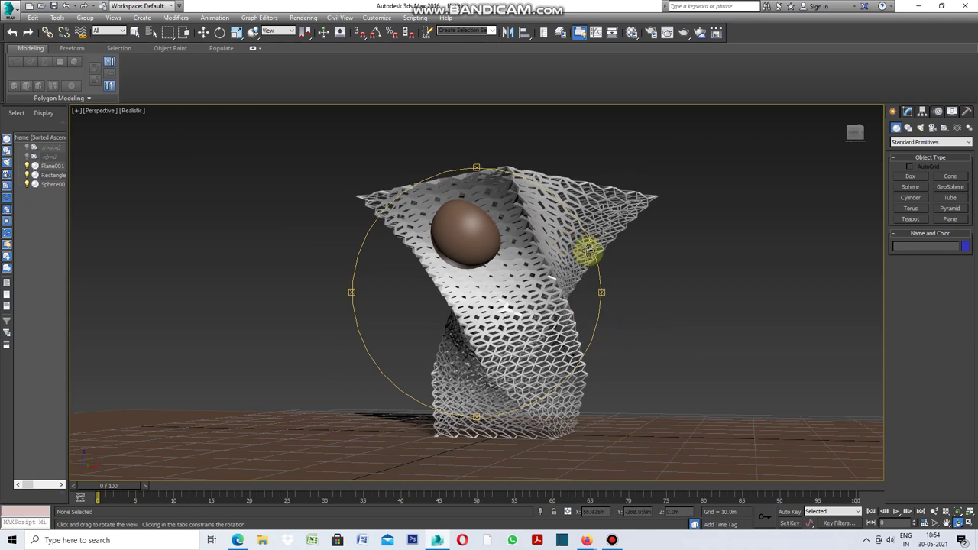
{"action": "scroll", "coordinate": [589, 250], "scroll_direction": "up", "scroll_amount": 3}
{"action": "left_click", "coordinate": [134, 32]}
{"action": "left_click", "coordinate": [366, 196]}
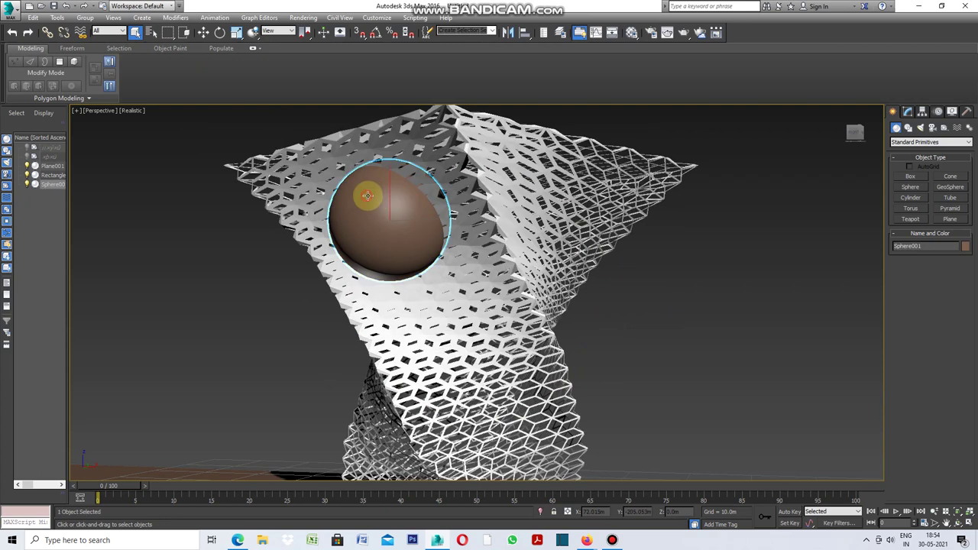
{"action": "scroll", "coordinate": [573, 260], "scroll_direction": "down", "scroll_amount": 3}
{"action": "left_click", "coordinate": [253, 116]}
Move Sphere001 down on Z from about -0.25m to -8.3m, near the vase base.
{"action": "left_click", "coordinate": [205, 35]}
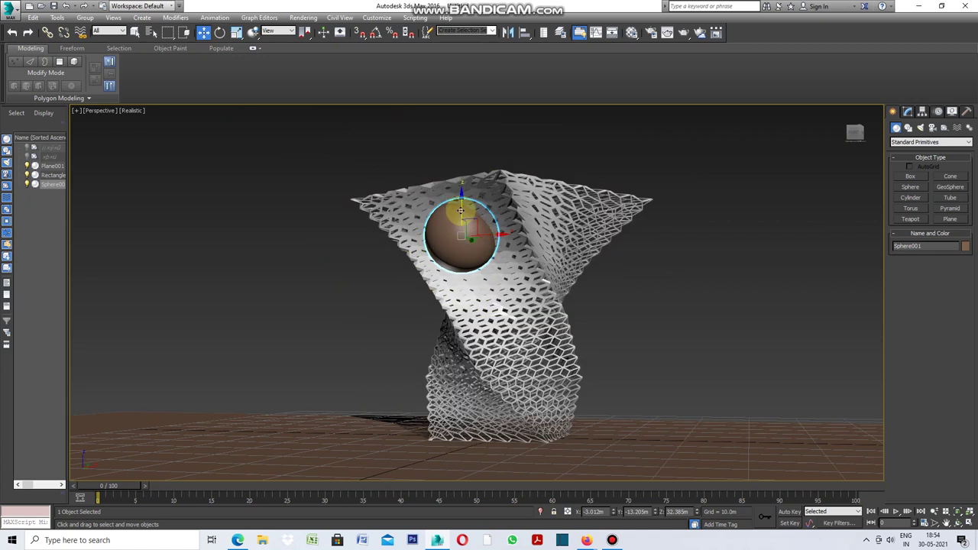
{"action": "left_click_drag", "start_coordinate": [460, 214], "coordinate": [465, 243]}
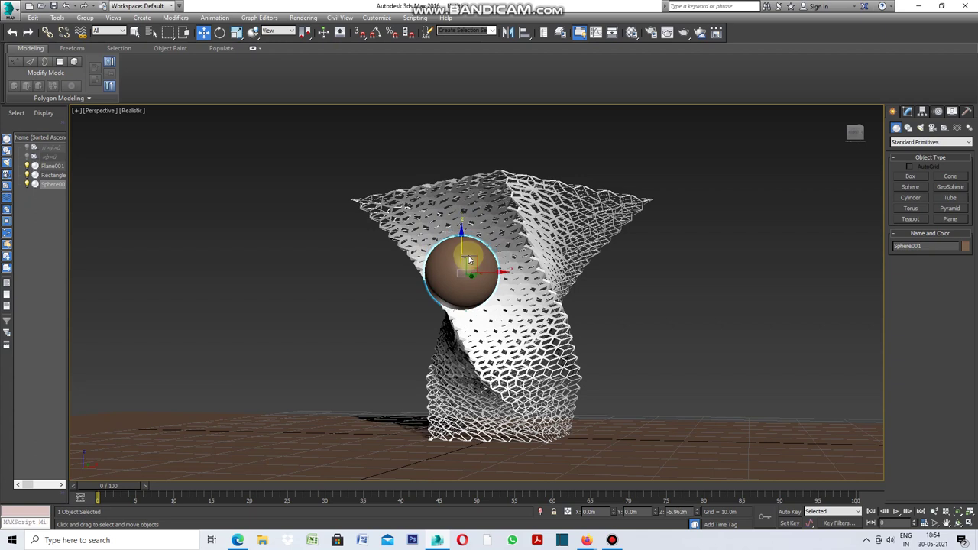
{"action": "mouse_move", "coordinate": [465, 243]}
{"action": "left_mouse_down"}
{"action": "mouse_move", "coordinate": [511, 409]}
{"action": "mouse_move", "coordinate": [500, 311]}
{"action": "mouse_move", "coordinate": [458, 144]}
{"action": "mouse_move", "coordinate": [452, 169]}
{"action": "mouse_move", "coordinate": [481, 312]}
{"action": "mouse_move", "coordinate": [496, 342]}
{"action": "left_mouse_up"}
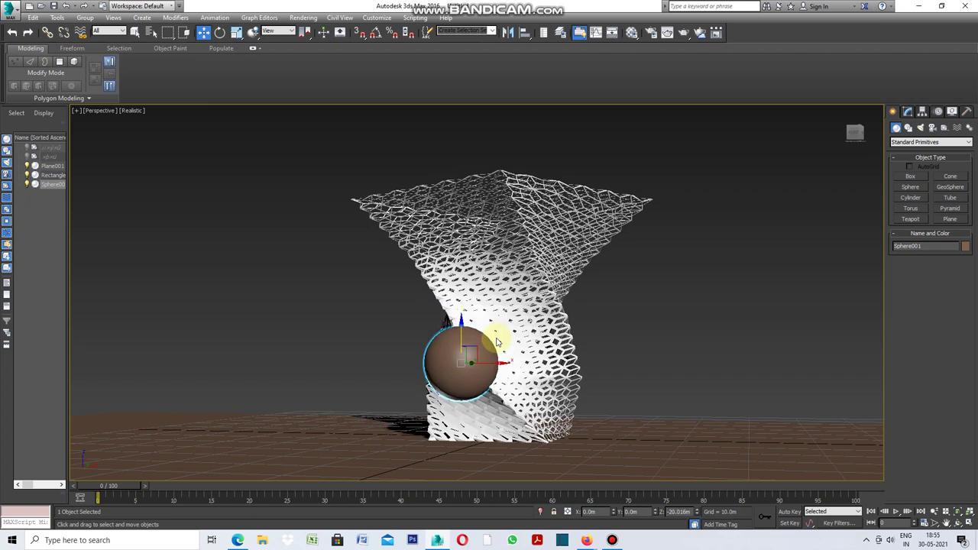
{"action": "left_click", "coordinate": [957, 523]}
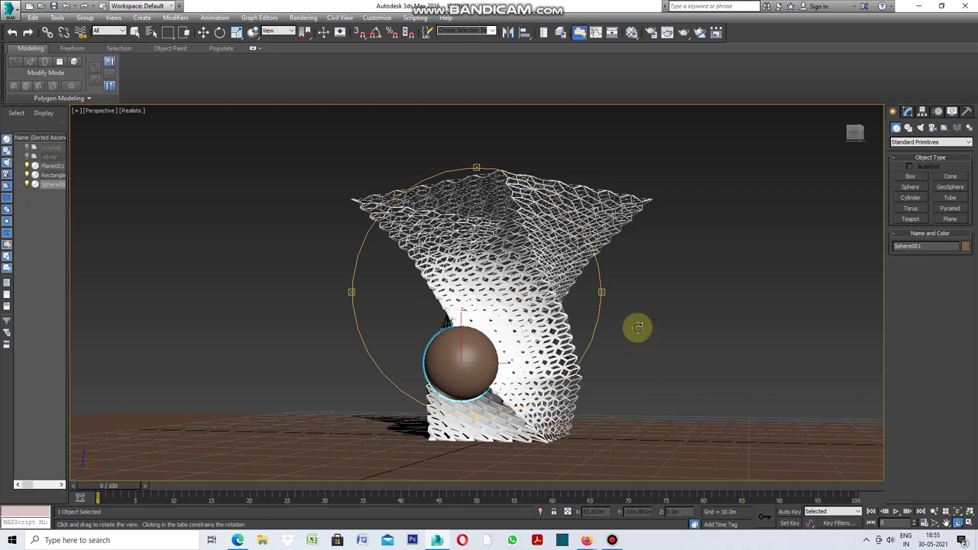
Drag the sphere along X/Y into the vase's lower side so the lattice bulges outward.
{"action": "left_click_drag", "start_coordinate": [602, 298], "coordinate": [554, 300]}
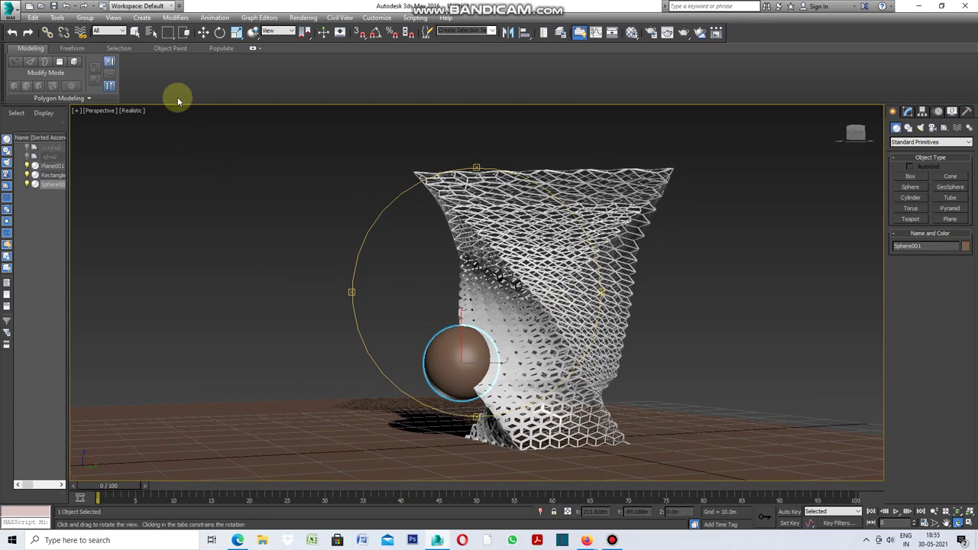
{"action": "left_click", "coordinate": [203, 32]}
{"action": "left_click_drag", "start_coordinate": [476, 361], "coordinate": [635, 374]}
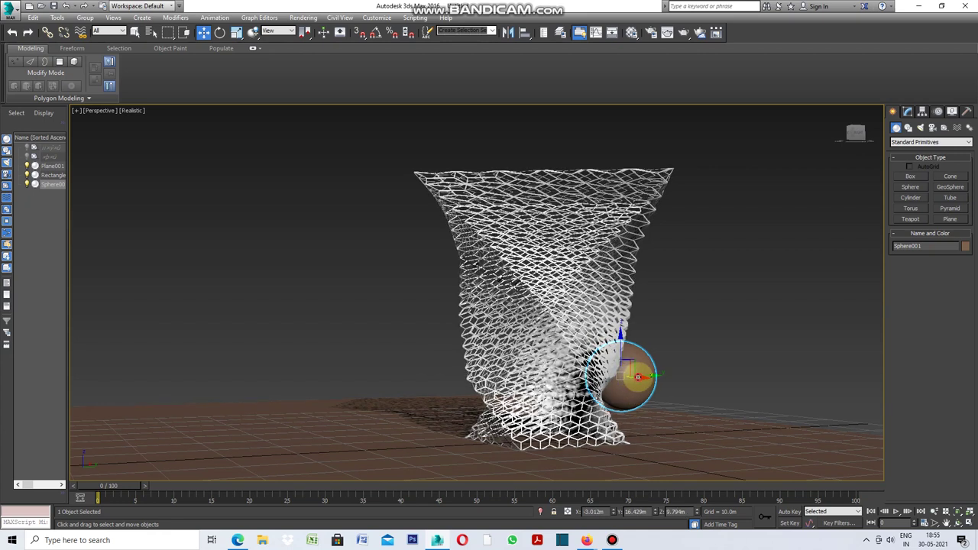
{"action": "left_click_drag", "start_coordinate": [638, 377], "coordinate": [569, 385]}
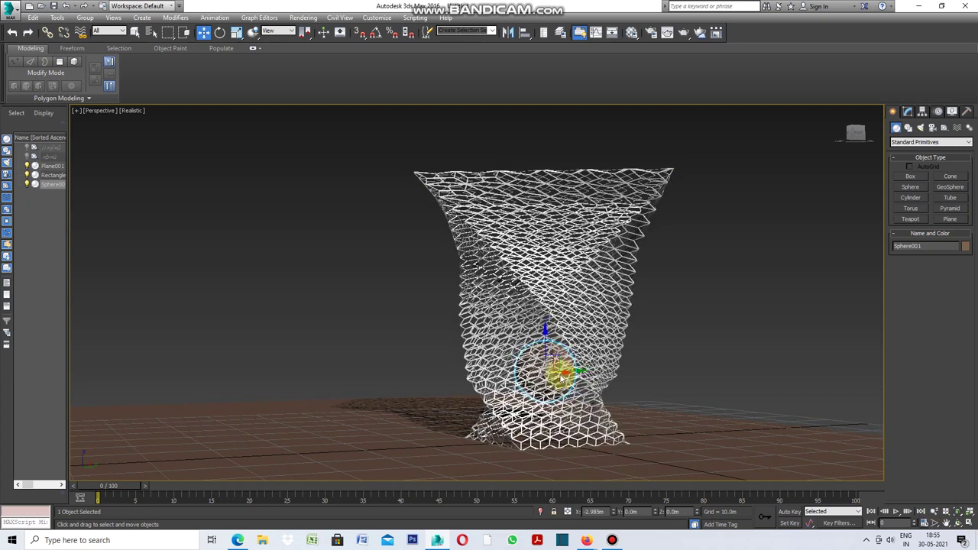
{"action": "middle_click_drag", "start_coordinate": [569, 375], "coordinate": [549, 378], "text": "alt"}
{"action": "left_click_drag", "start_coordinate": [517, 386], "coordinate": [451, 399]}
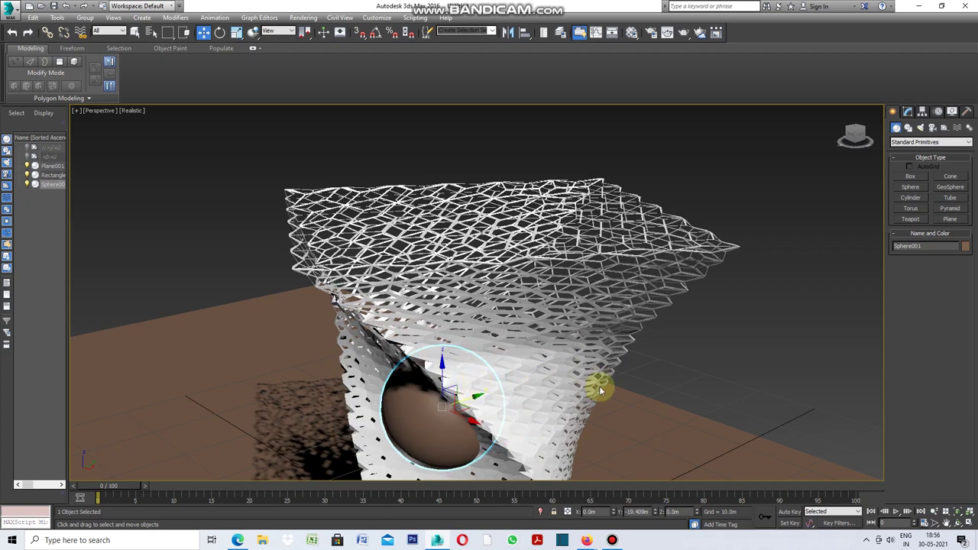
{"action": "left_click", "coordinate": [770, 415]}
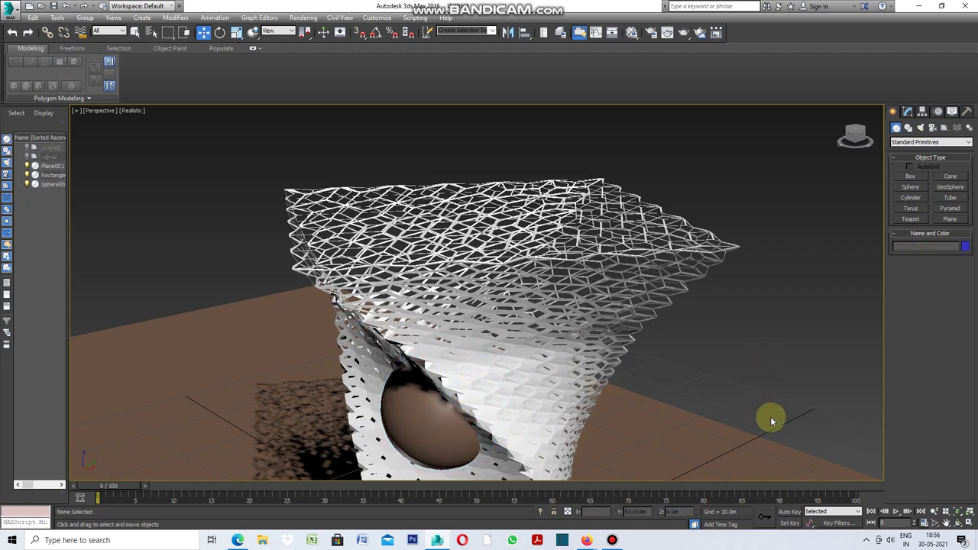
{"action": "left_click", "coordinate": [955, 524]}
{"action": "left_click_drag", "start_coordinate": [479, 421], "coordinate": [483, 412]}
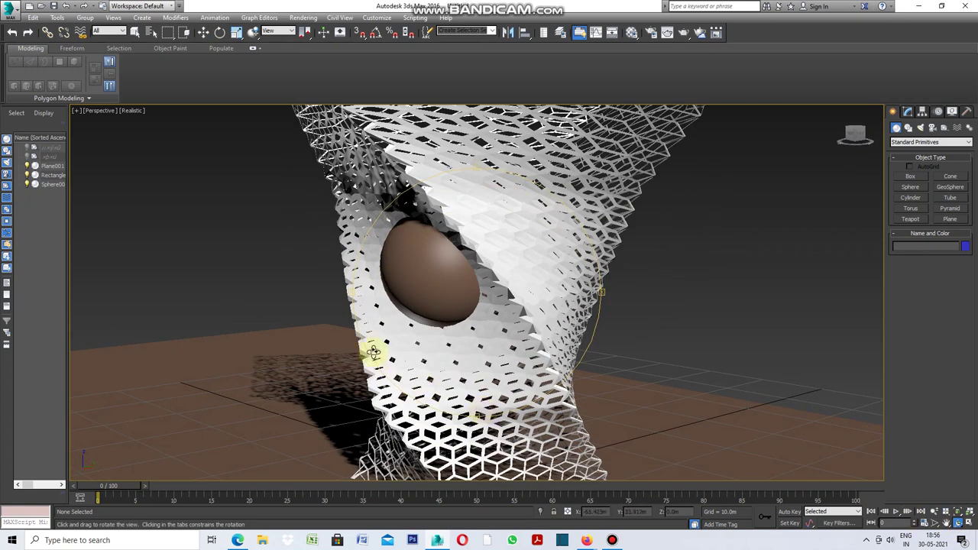
{"action": "mouse_move", "coordinate": [363, 306]}
{"action": "left_mouse_down"}
{"action": "mouse_move", "coordinate": [386, 303]}
{"action": "mouse_move", "coordinate": [318, 295]}
{"action": "left_mouse_up"}
{"action": "left_click_drag", "start_coordinate": [650, 343], "coordinate": [648, 321]}
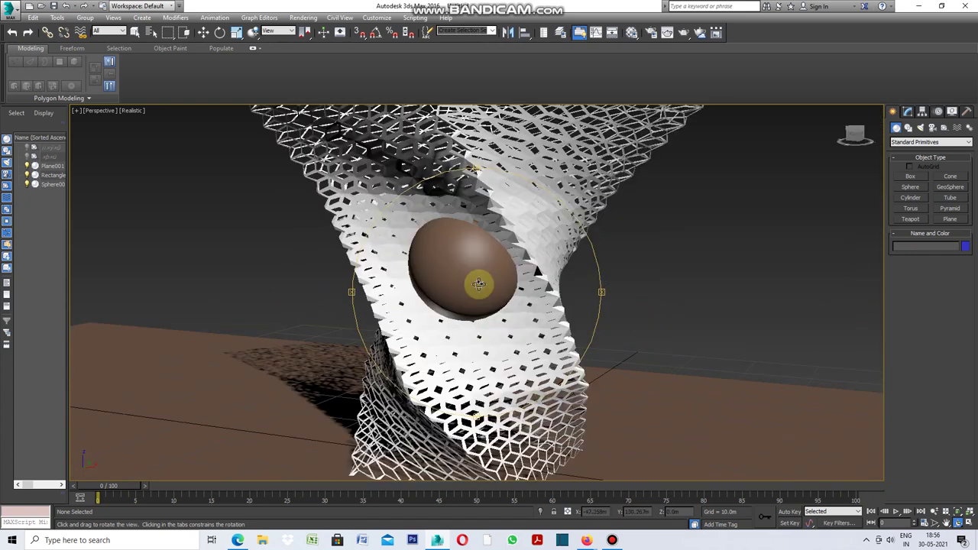
{"action": "scroll", "coordinate": [462, 278], "scroll_direction": "down", "scroll_amount": 4}
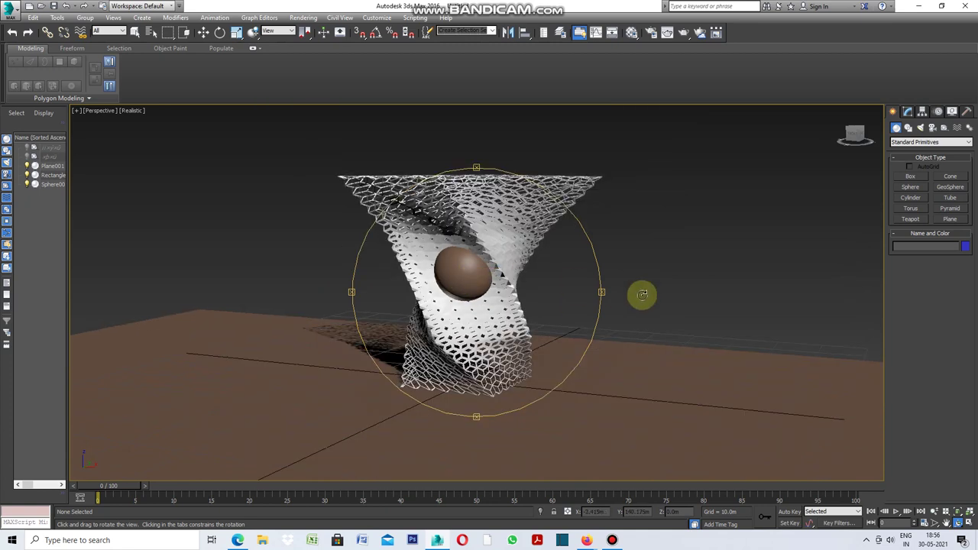
{"action": "left_click", "coordinate": [75, 112]}
Restore the Top, Front, Left and Perspective viewports and zoom the Top viewport.
{"action": "left_click", "coordinate": [115, 122]}
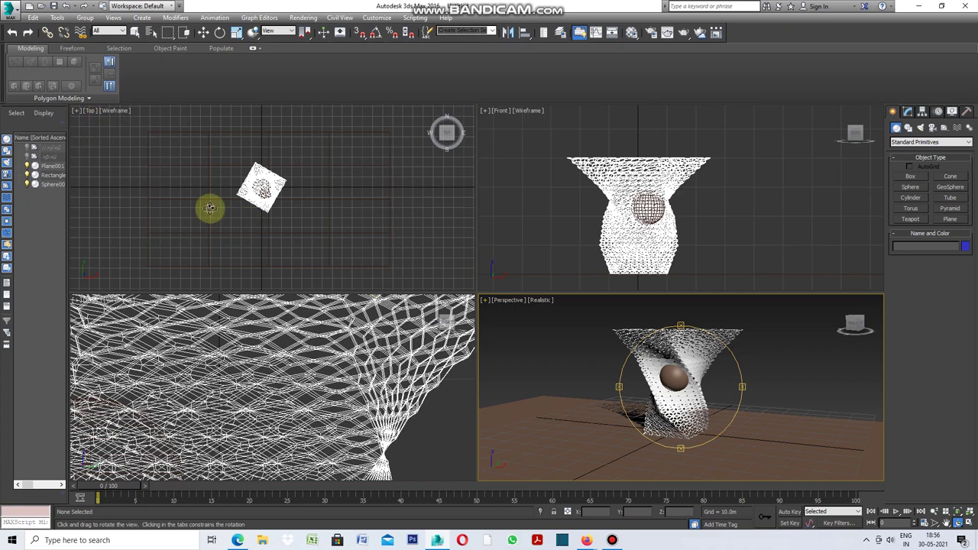
{"action": "scroll", "coordinate": [236, 194], "scroll_direction": "up", "scroll_amount": 2}
{"action": "scroll", "coordinate": [243, 196], "scroll_direction": "up", "scroll_amount": 3}
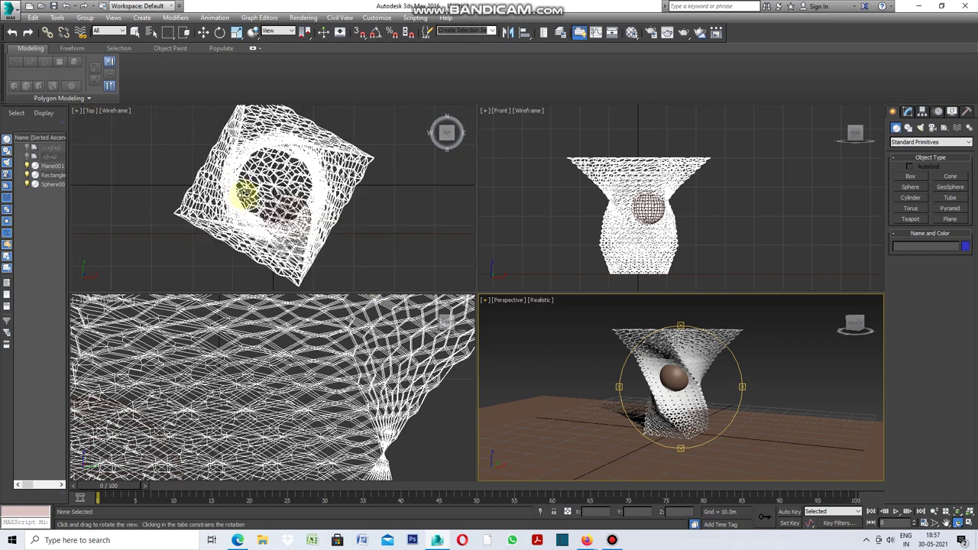
{"action": "scroll", "coordinate": [282, 173], "scroll_direction": "down", "scroll_amount": 3}
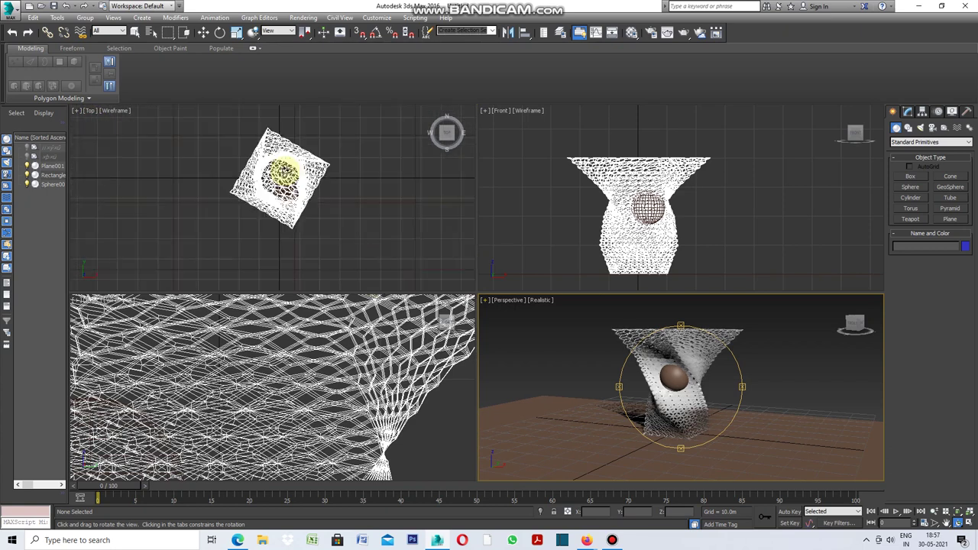
{"action": "scroll", "coordinate": [241, 176], "scroll_direction": "down", "scroll_amount": 2}
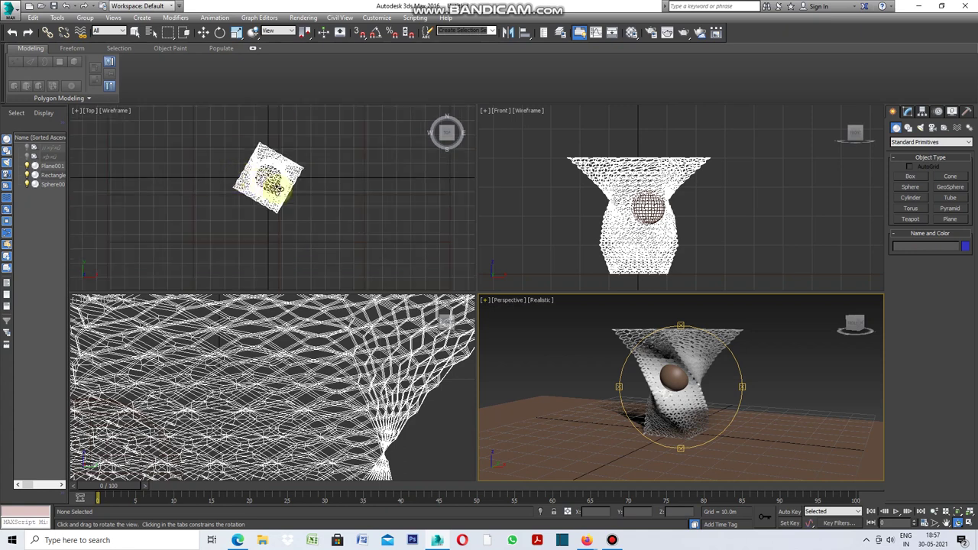
{"action": "scroll", "coordinate": [258, 191], "scroll_direction": "down", "scroll_amount": 2}
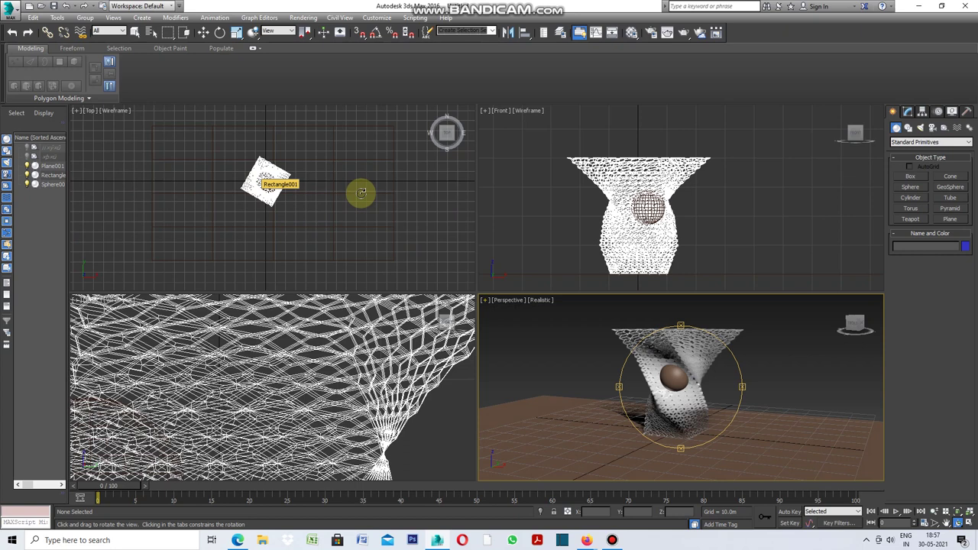
{"action": "scroll", "coordinate": [264, 183], "scroll_direction": "up", "scroll_amount": 2}
{"action": "scroll", "coordinate": [263, 184], "scroll_direction": "up", "scroll_amount": 1}
{"action": "scroll", "coordinate": [188, 182], "scroll_direction": "down", "scroll_amount": 2}
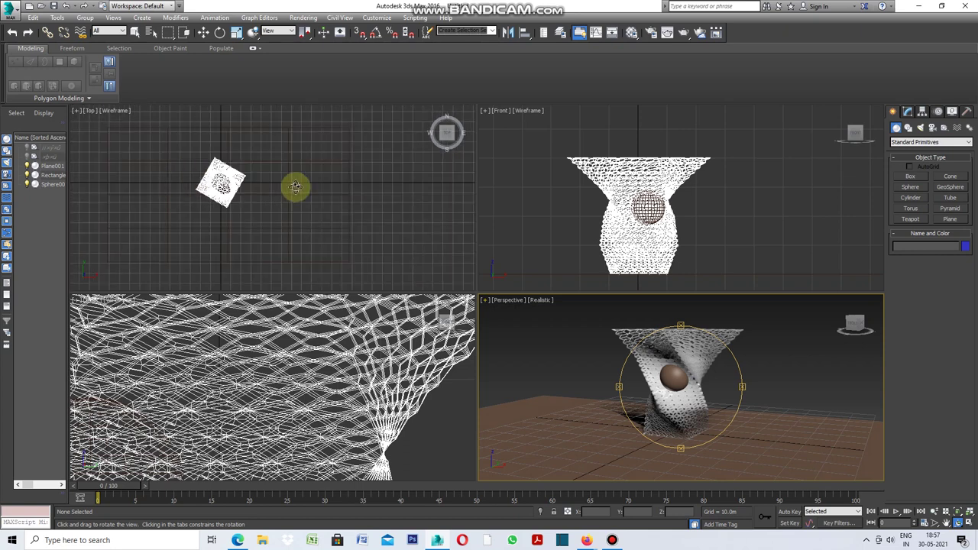
{"action": "scroll", "coordinate": [295, 185], "scroll_direction": "up", "scroll_amount": 2}
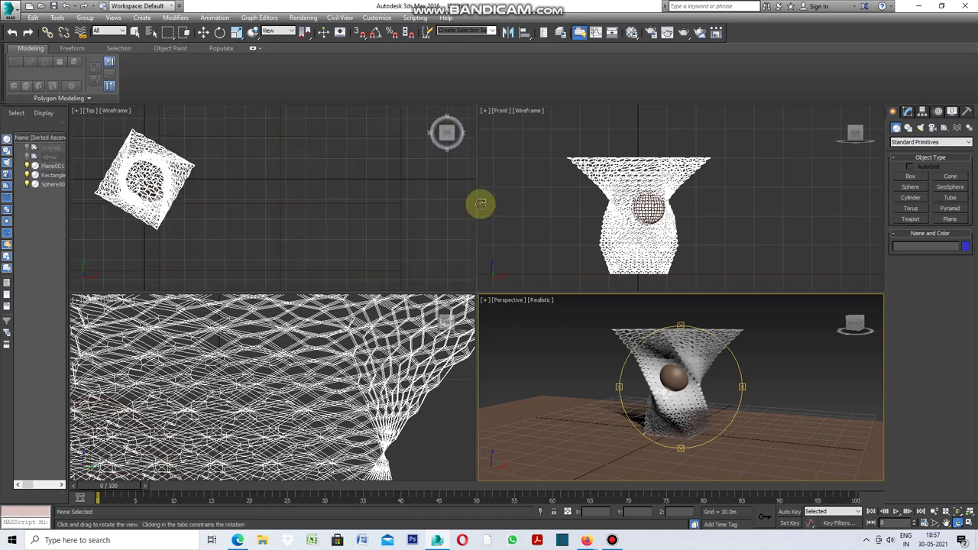
{"action": "left_click", "coordinate": [908, 129]}
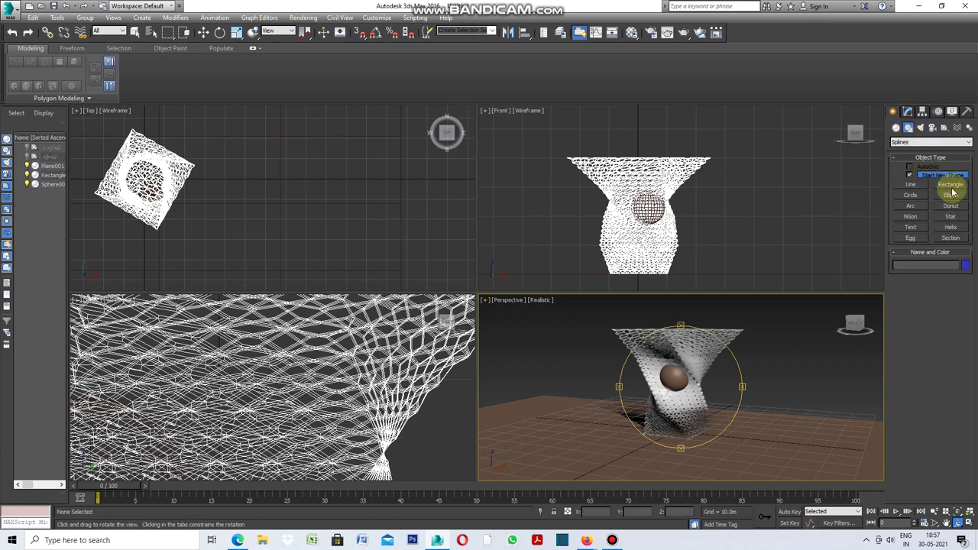
Draw Rectangle002, about 26.196m by 26.448m, in the Top view, then maximize that viewport.
{"action": "left_click", "coordinate": [952, 187]}
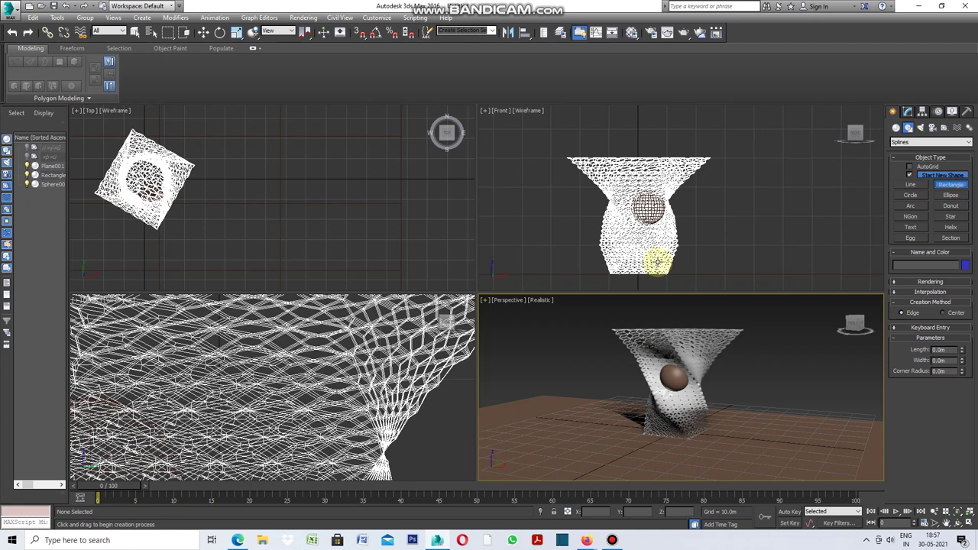
{"action": "scroll", "coordinate": [294, 170], "scroll_direction": "up", "scroll_amount": 2}
{"action": "scroll", "coordinate": [293, 176], "scroll_direction": "down", "scroll_amount": 2}
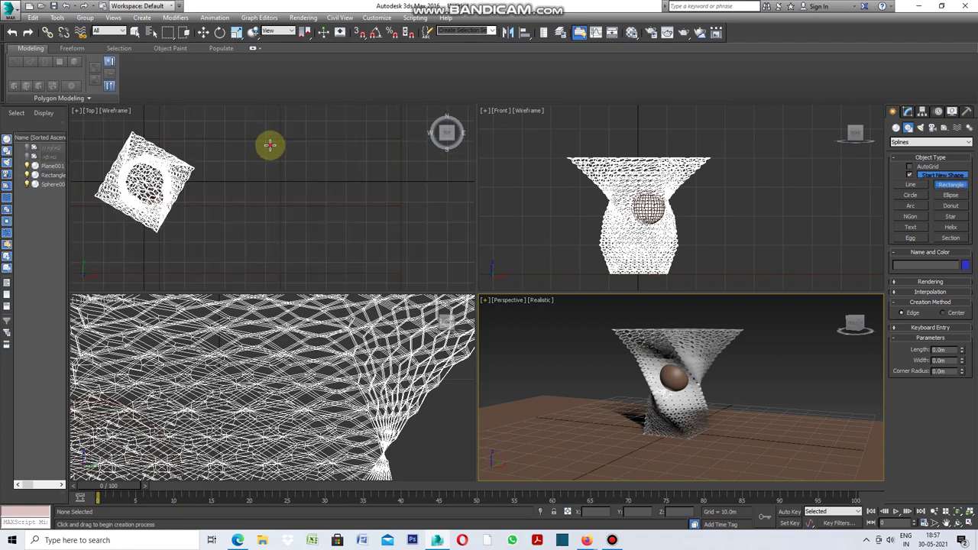
{"action": "left_click", "coordinate": [270, 145]}
{"action": "left_click_drag", "start_coordinate": [270, 145], "coordinate": [323, 200]}
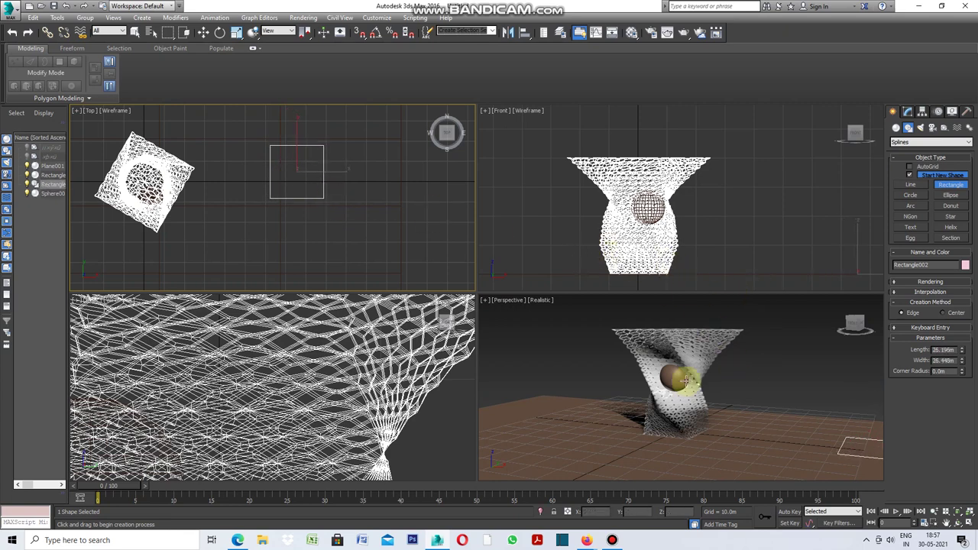
{"action": "scroll", "coordinate": [584, 353], "scroll_direction": "down", "scroll_amount": 3}
{"action": "scroll", "coordinate": [769, 391], "scroll_direction": "up", "scroll_amount": 2}
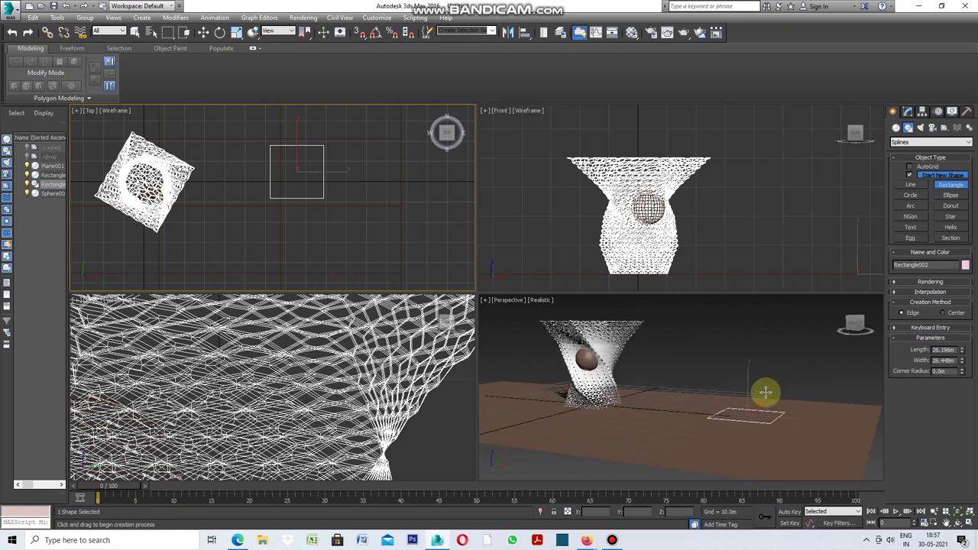
{"action": "scroll", "coordinate": [603, 219], "scroll_direction": "down", "scroll_amount": 2}
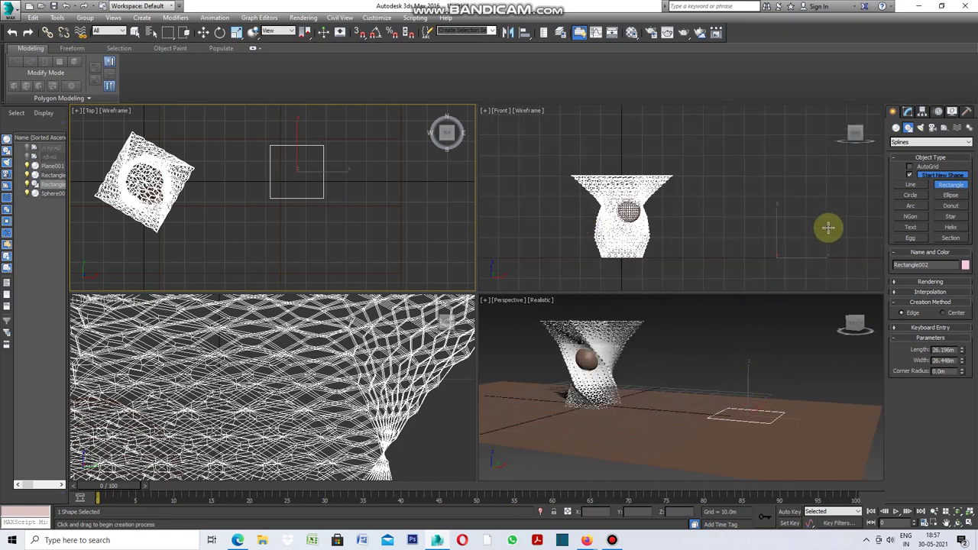
{"action": "left_click", "coordinate": [75, 112]}
{"action": "left_click", "coordinate": [94, 121]}
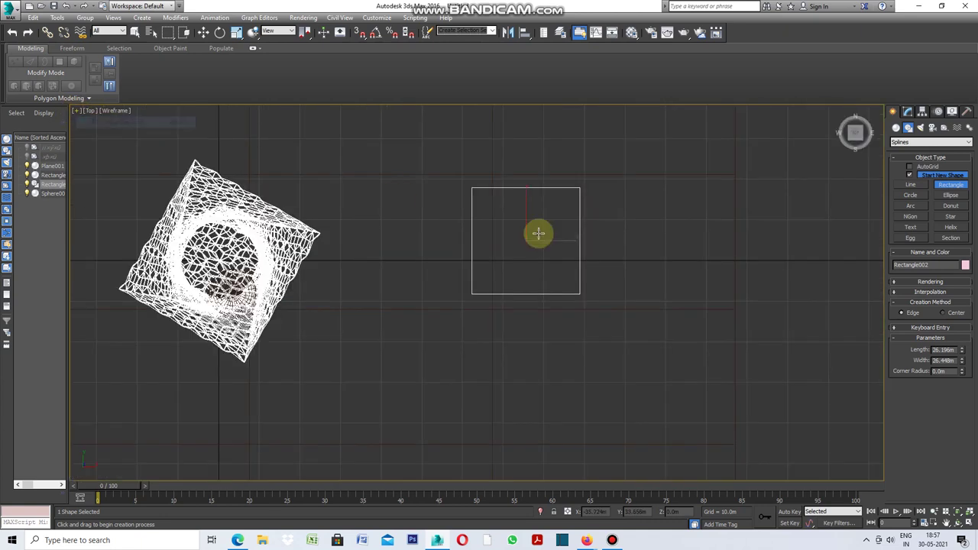
Rotate-clone the rectangle about 15° on Z into Rectangle003, then restore four viewports.
{"action": "scroll", "coordinate": [375, 242], "scroll_direction": "down", "scroll_amount": 1}
{"action": "scroll", "coordinate": [532, 236], "scroll_direction": "up", "scroll_amount": 2}
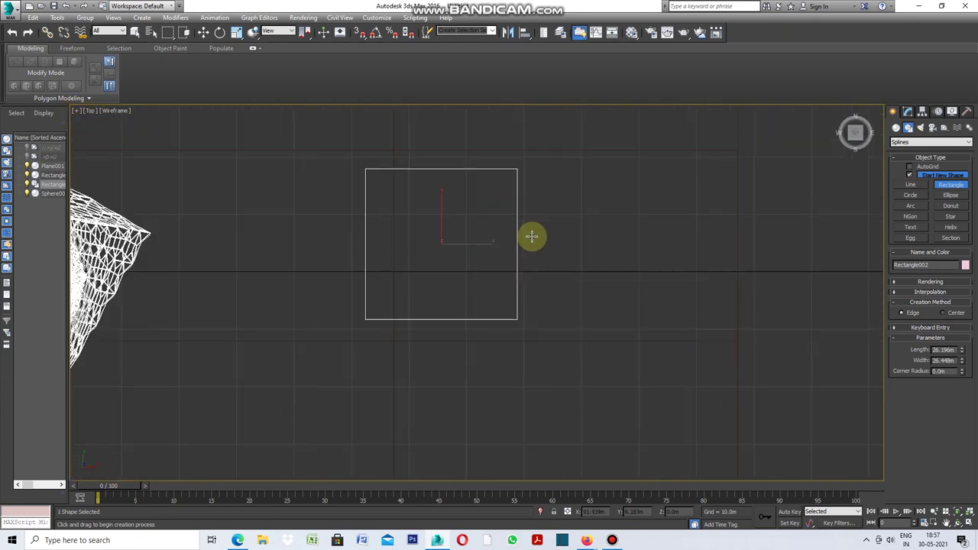
{"action": "scroll", "coordinate": [509, 251], "scroll_direction": "down", "scroll_amount": 1}
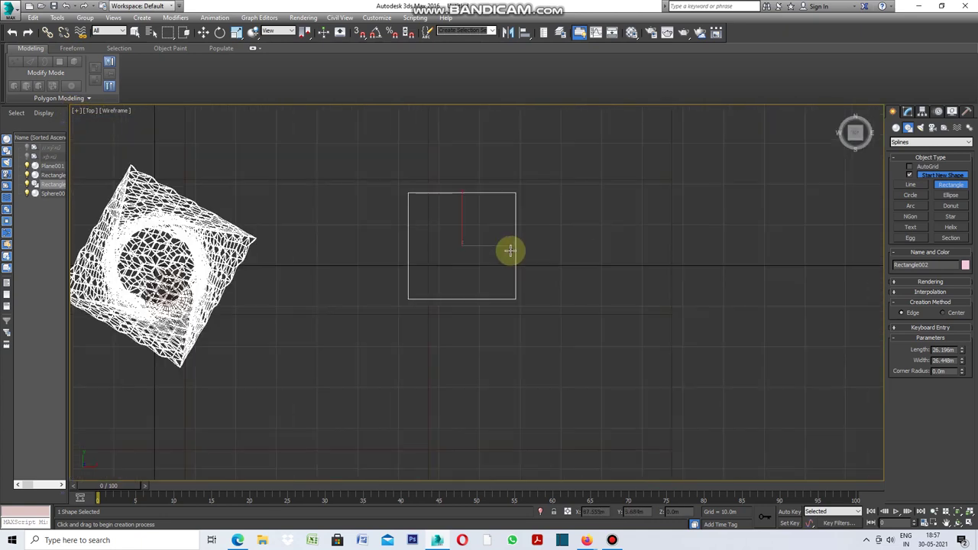
{"action": "left_click", "coordinate": [219, 32]}
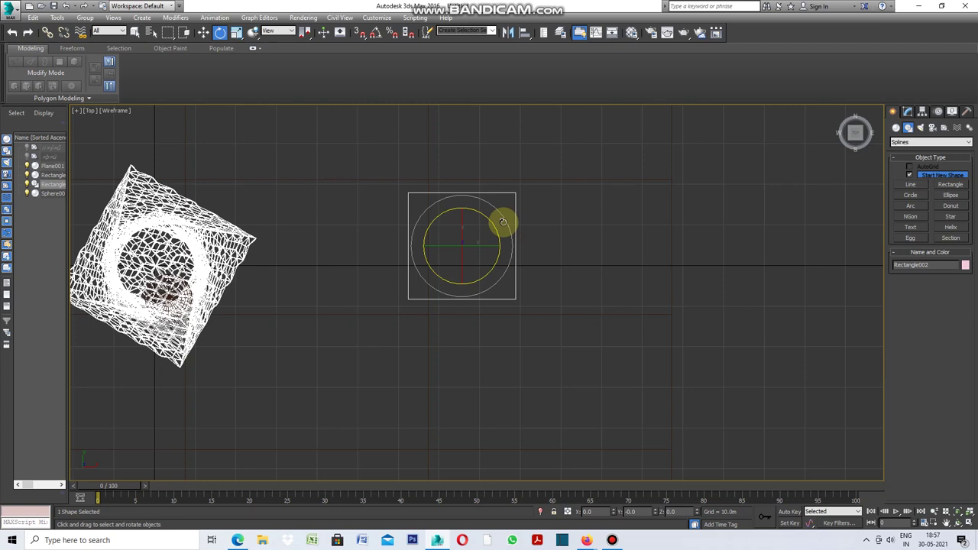
{"action": "left_click_drag", "start_coordinate": [503, 221], "coordinate": [518, 292]}
{"action": "left_click", "coordinate": [491, 312]}
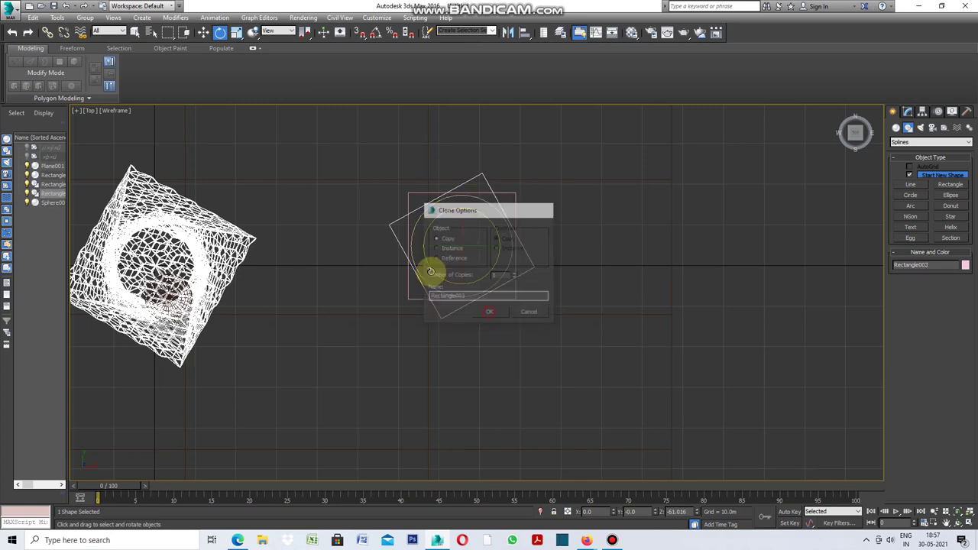
{"action": "left_click", "coordinate": [76, 110]}
{"action": "left_click", "coordinate": [100, 123]}
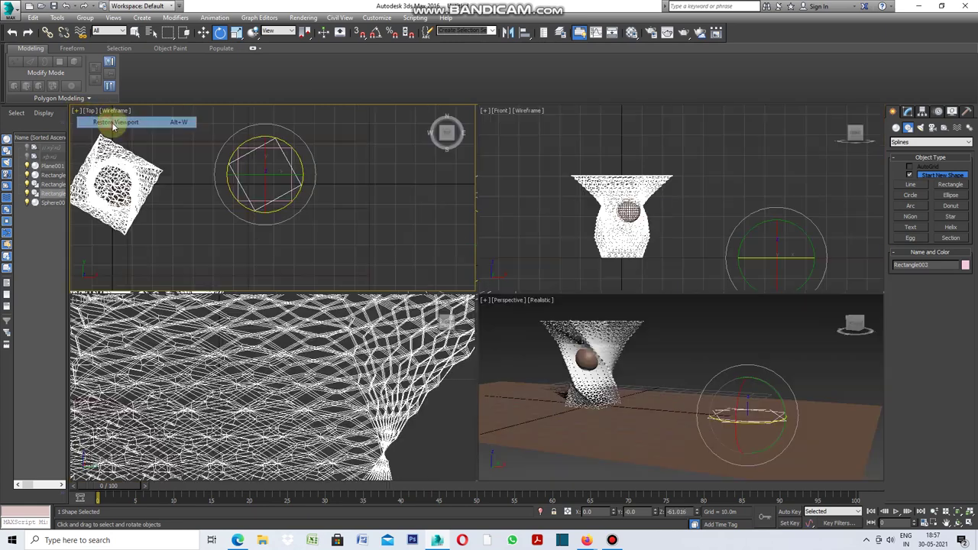
Raise Rectangle003 above the original in a maximized Front view, then restore four viewports.
{"action": "middle_click_drag", "start_coordinate": [524, 168], "coordinate": [693, 211]}
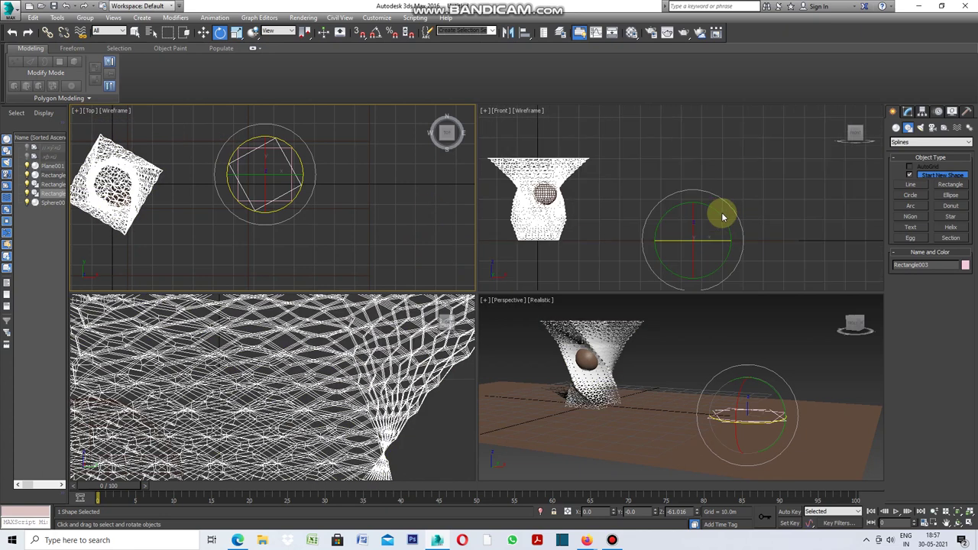
{"action": "left_click", "coordinate": [483, 111]}
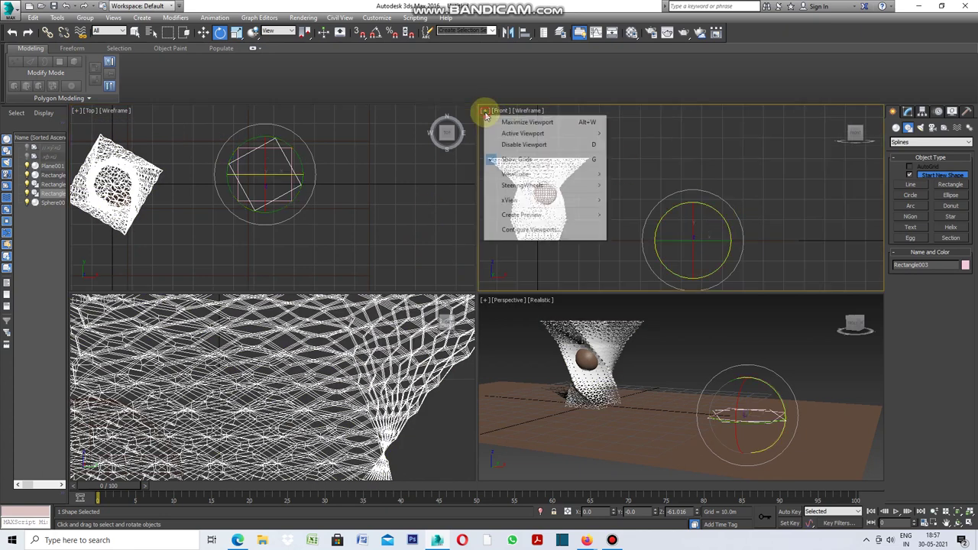
{"action": "left_click", "coordinate": [504, 123]}
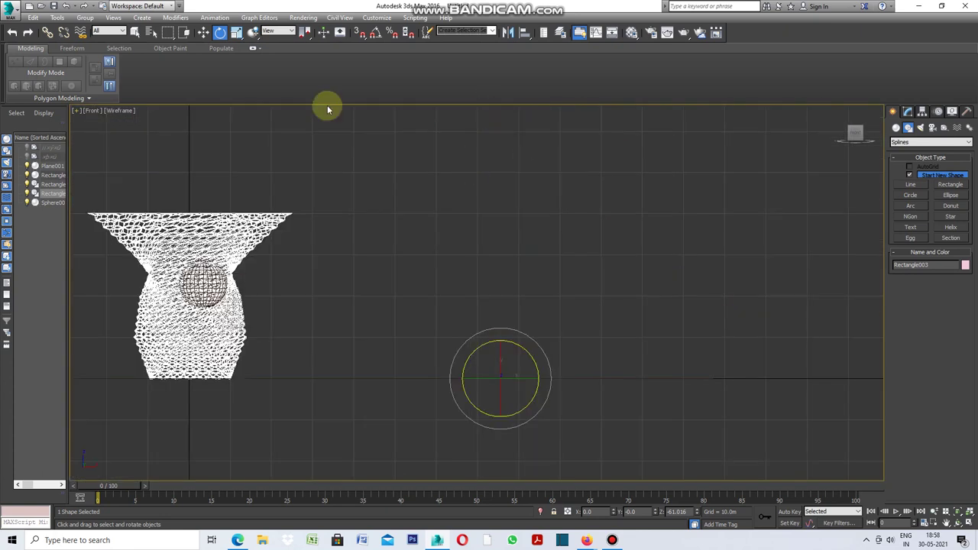
{"action": "left_click", "coordinate": [204, 33]}
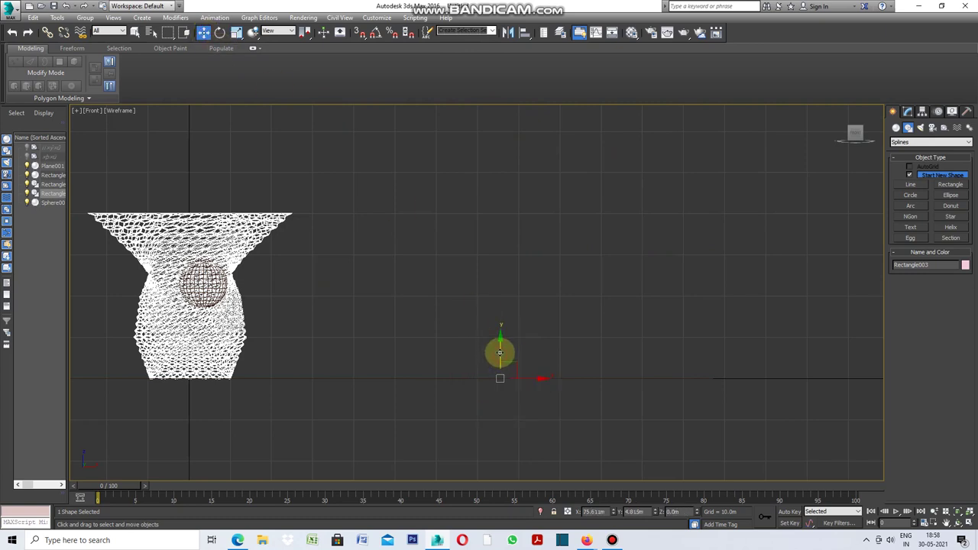
{"action": "left_click_drag", "start_coordinate": [500, 352], "coordinate": [500, 336]}
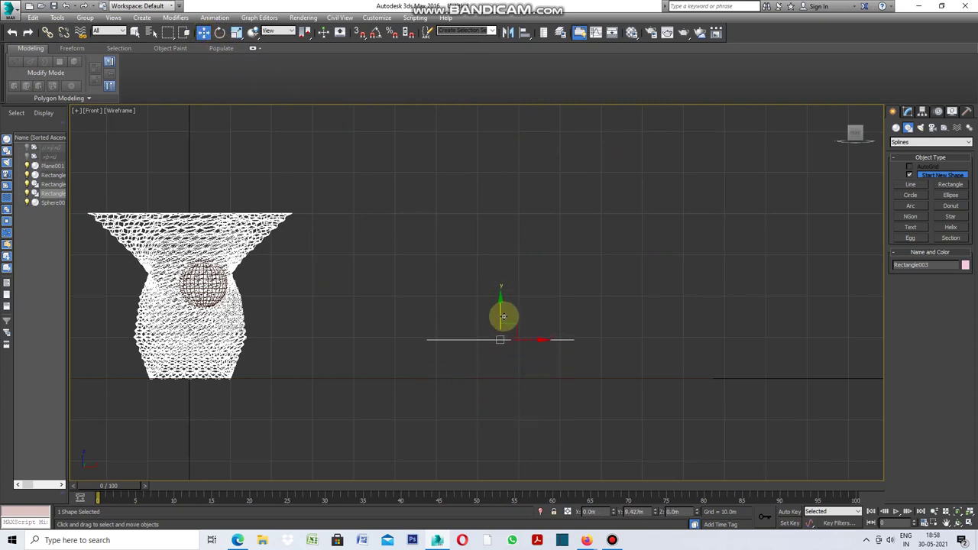
{"action": "left_click", "coordinate": [74, 111]}
{"action": "left_click", "coordinate": [95, 121]}
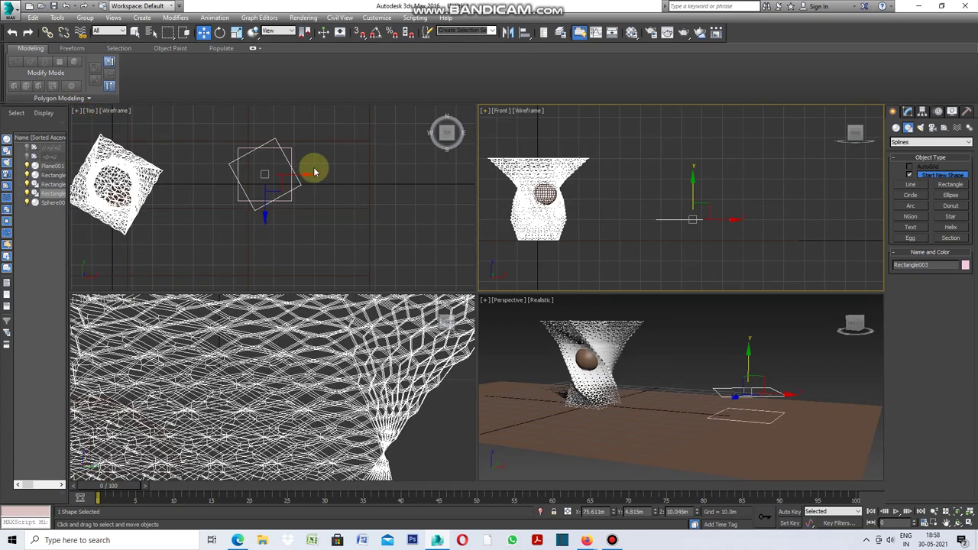
Shift-rotate the raised copy in the Top view to make Rectangle004.
{"action": "left_click", "coordinate": [222, 33]}
{"action": "scroll", "coordinate": [239, 157], "scroll_direction": "up", "scroll_amount": 1}
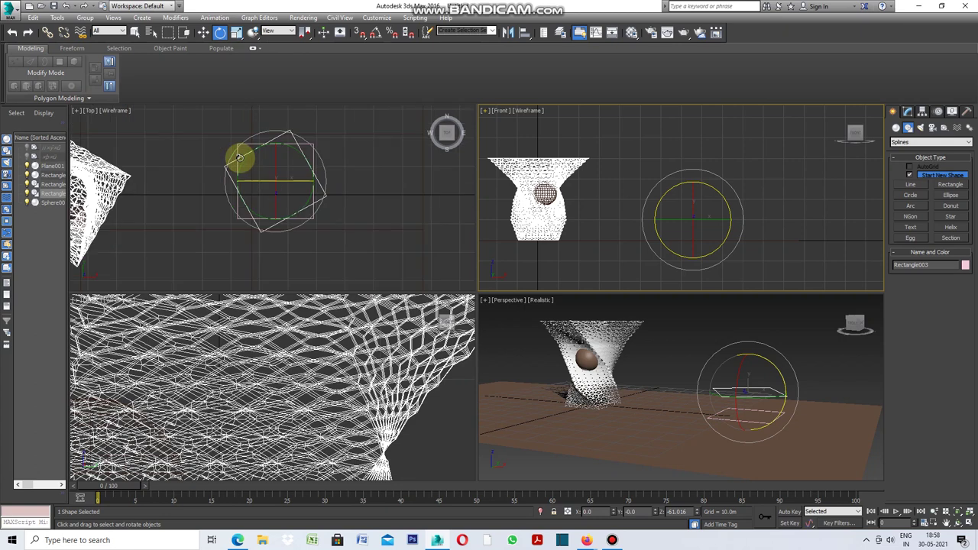
{"action": "left_click_drag", "start_coordinate": [321, 161], "coordinate": [321, 161]}
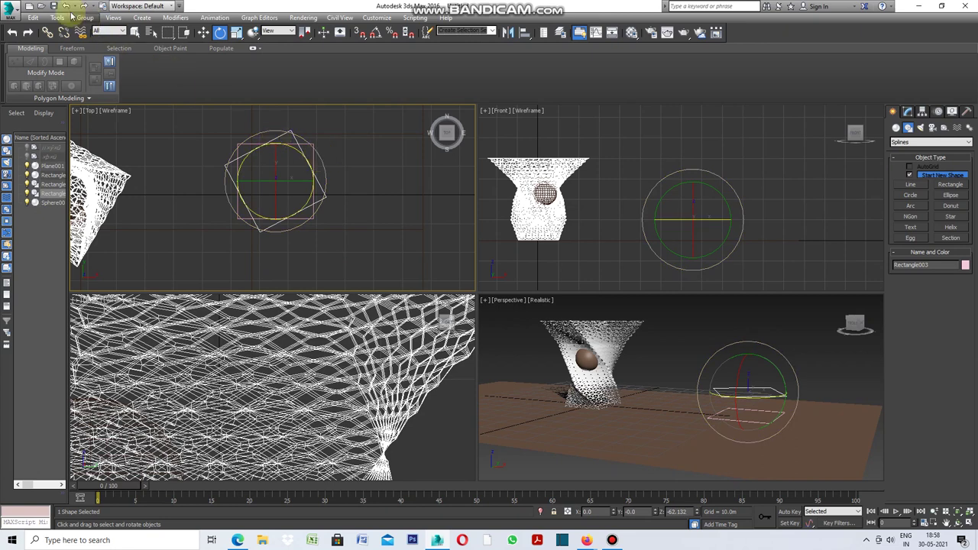
{"action": "left_click_drag", "start_coordinate": [308, 152], "coordinate": [330, 181]}
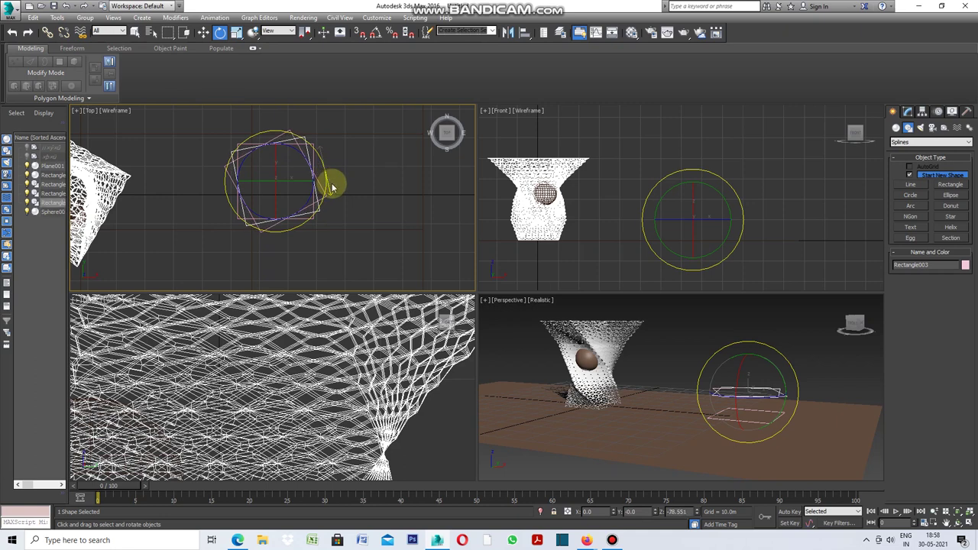
{"action": "left_click_drag", "start_coordinate": [332, 187], "coordinate": [332, 187], "text": "shift"}
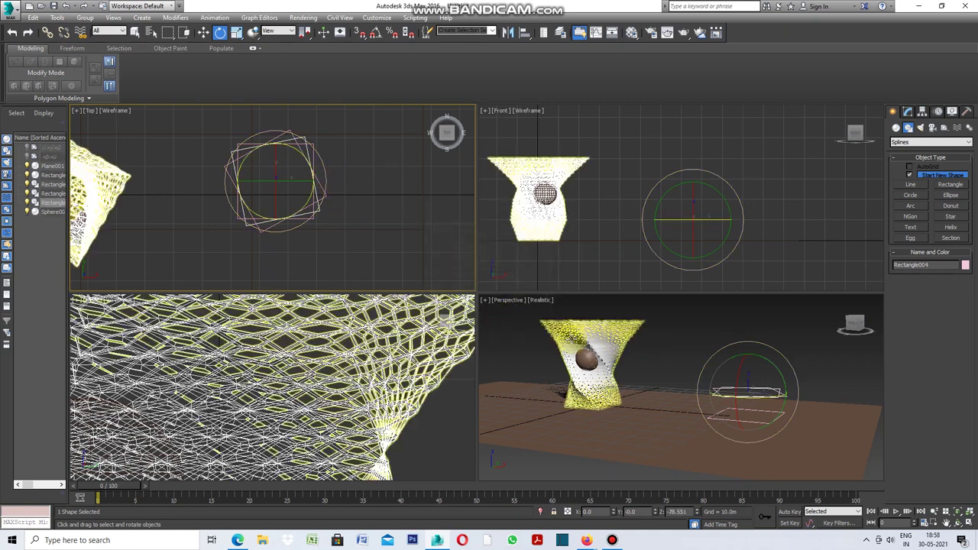
Lift Rectangle004 higher in a maximized Front view and return to four viewports.
{"action": "right_click", "coordinate": [487, 113]}
{"action": "left_click", "coordinate": [485, 112]}
{"action": "left_click", "coordinate": [527, 121]}
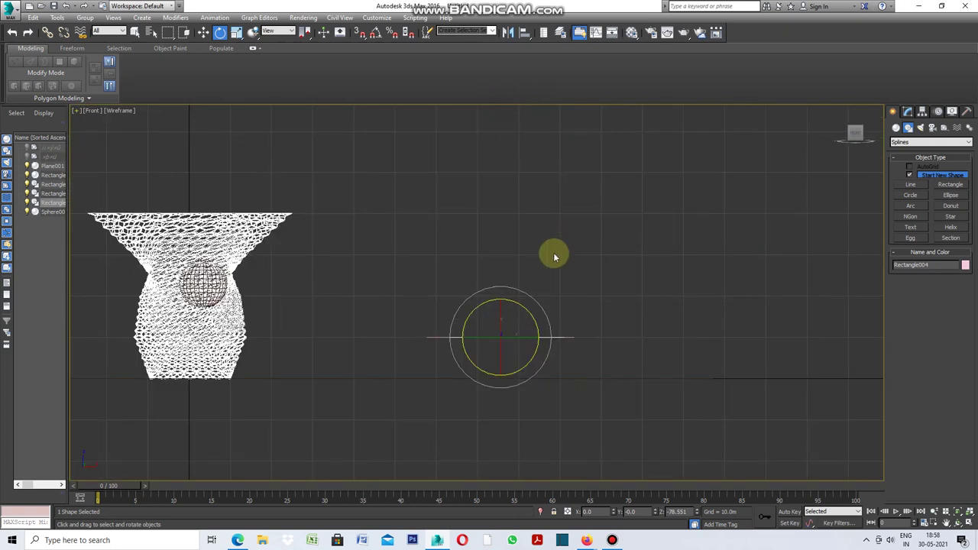
{"action": "left_click", "coordinate": [203, 32]}
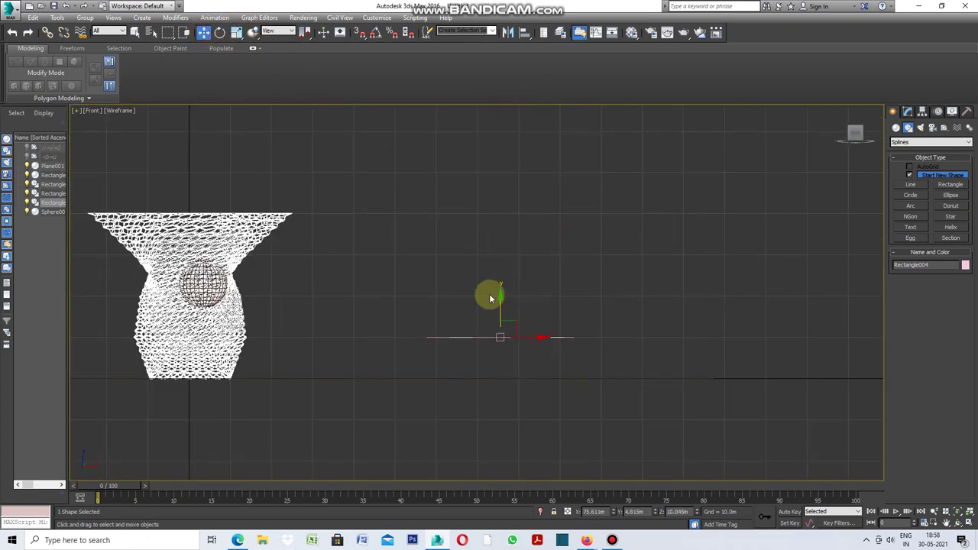
{"action": "left_click_drag", "start_coordinate": [499, 302], "coordinate": [501, 263]}
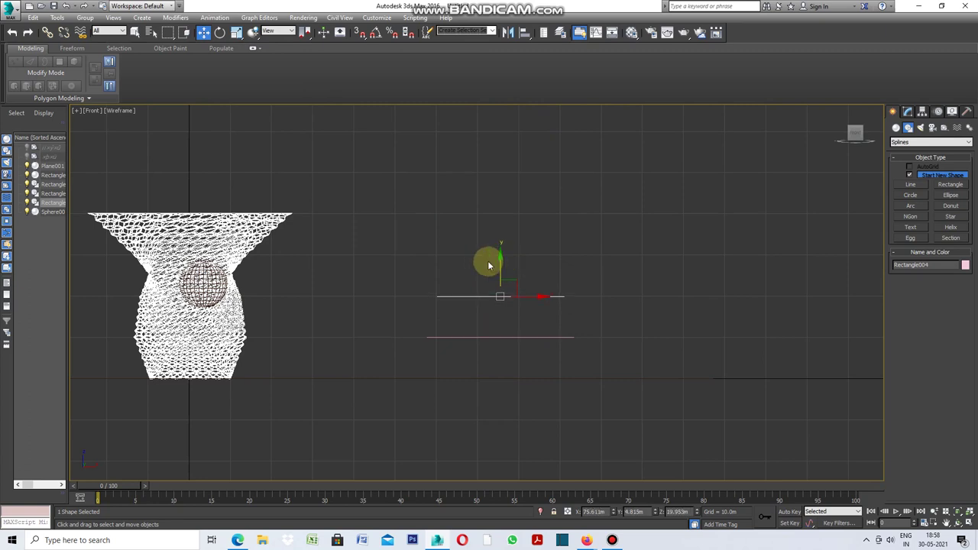
{"action": "left_click", "coordinate": [76, 111]}
{"action": "left_click", "coordinate": [93, 122]}
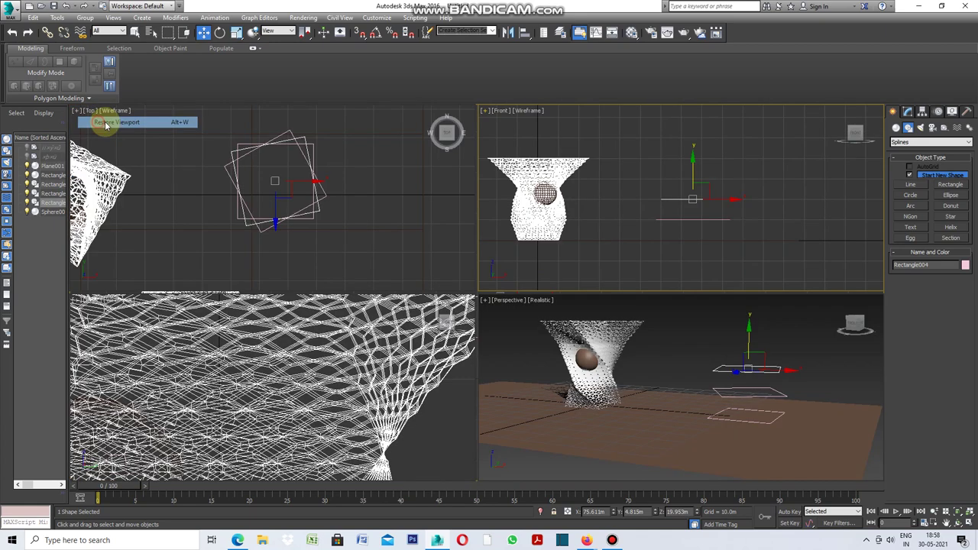
Shift-rotate Rectangle004 in the Top view to spin off Rectangle005.
{"action": "left_click", "coordinate": [219, 34]}
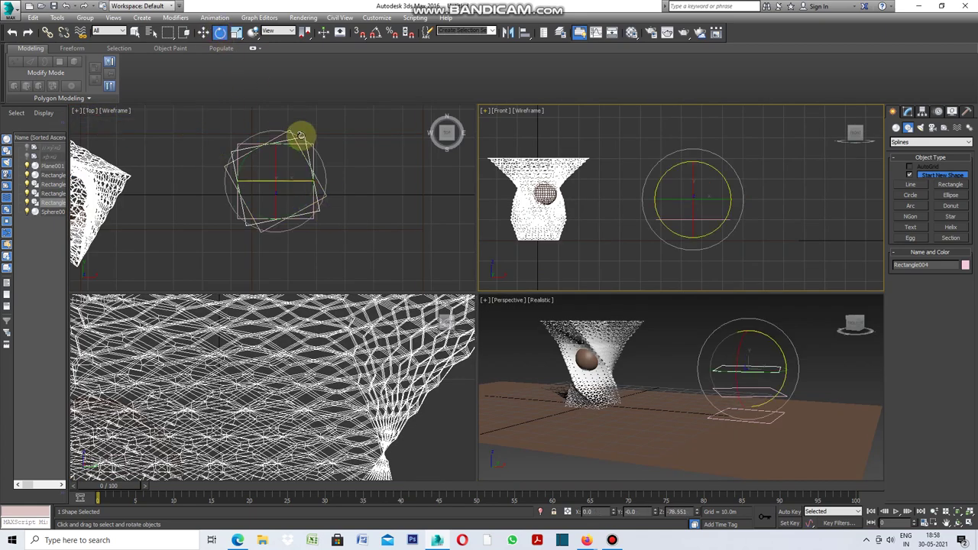
{"action": "left_click", "coordinate": [321, 161]}
{"action": "mouse_move", "coordinate": [318, 159]}
{"action": "left_mouse_down"}
{"action": "mouse_move", "coordinate": [324, 193]}
{"action": "mouse_move", "coordinate": [377, 197]}
{"action": "left_mouse_up"}
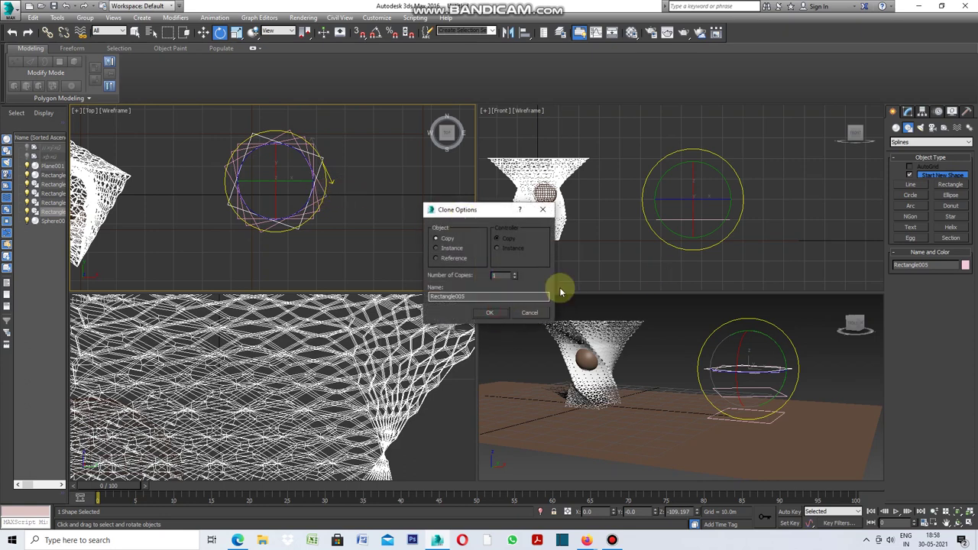
Confirm the Rectangle005 copy and raise it above the others in the Front view.
{"action": "left_click", "coordinate": [490, 313]}
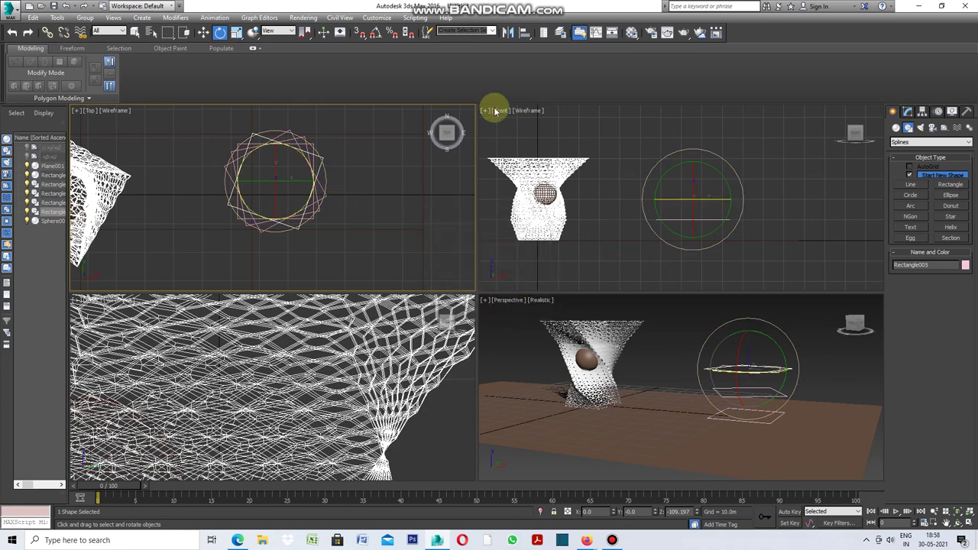
{"action": "left_click", "coordinate": [202, 32]}
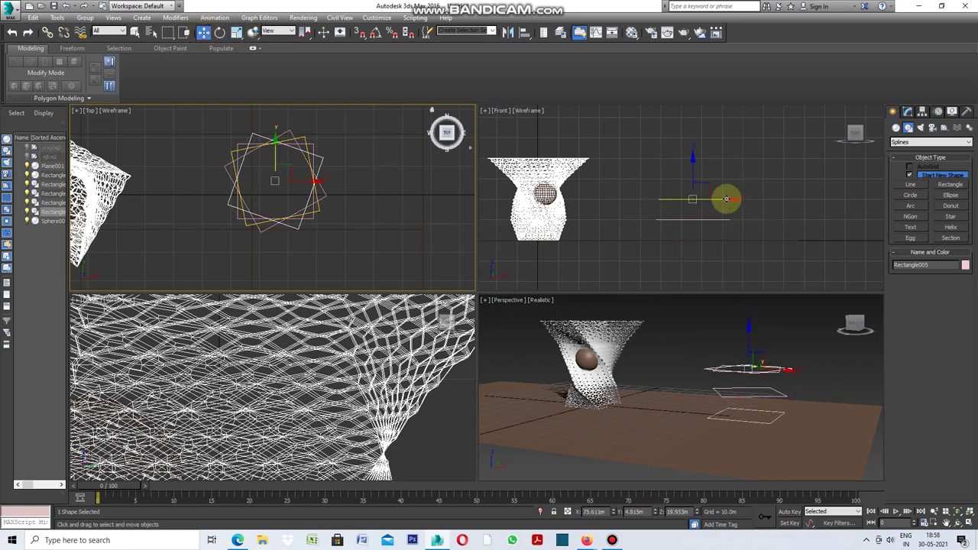
{"action": "left_click", "coordinate": [692, 177]}
{"action": "left_click_drag", "start_coordinate": [691, 171], "coordinate": [690, 150], "text": "shift"}
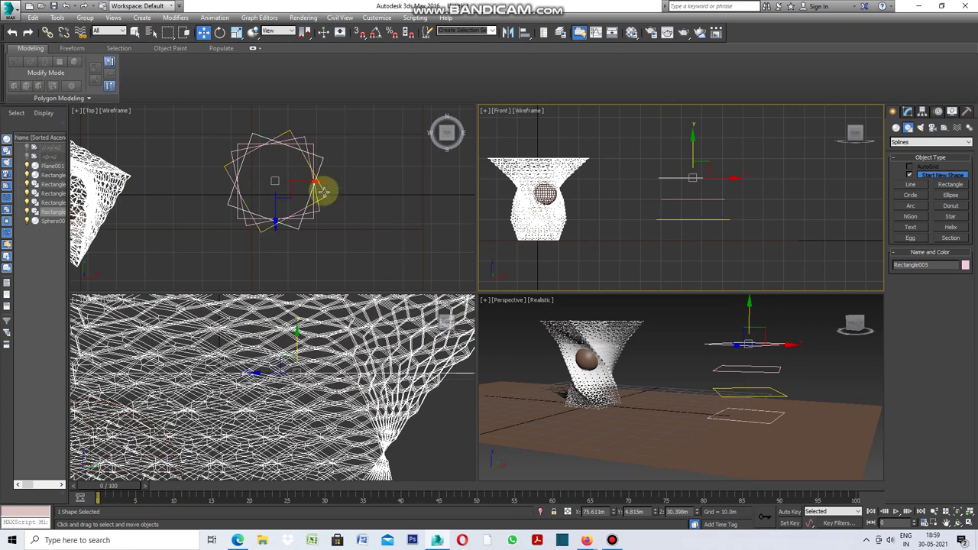
Rotate-clone the top copy into Rectangle006 and raise it to about 40.069m height.
{"action": "left_click", "coordinate": [221, 34]}
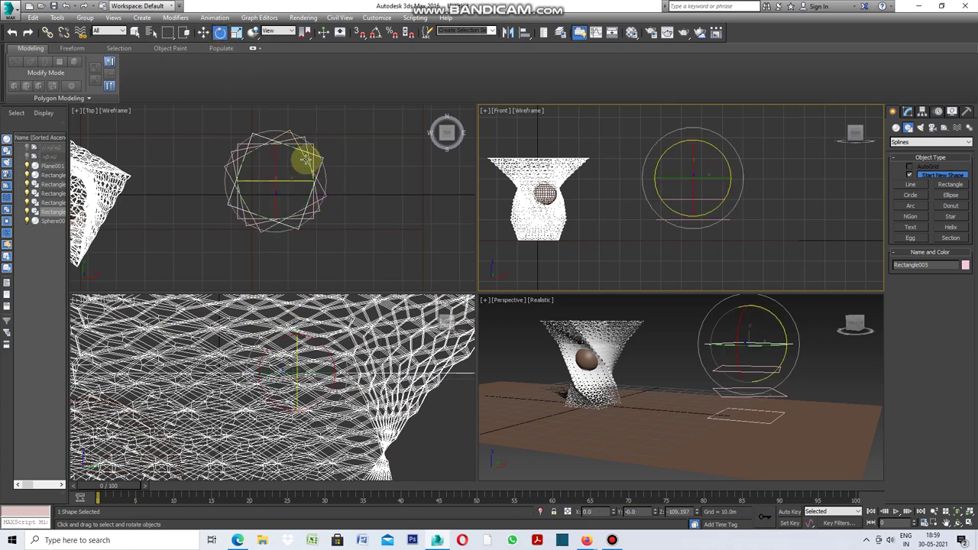
{"action": "left_click_drag", "start_coordinate": [317, 156], "coordinate": [330, 180]}
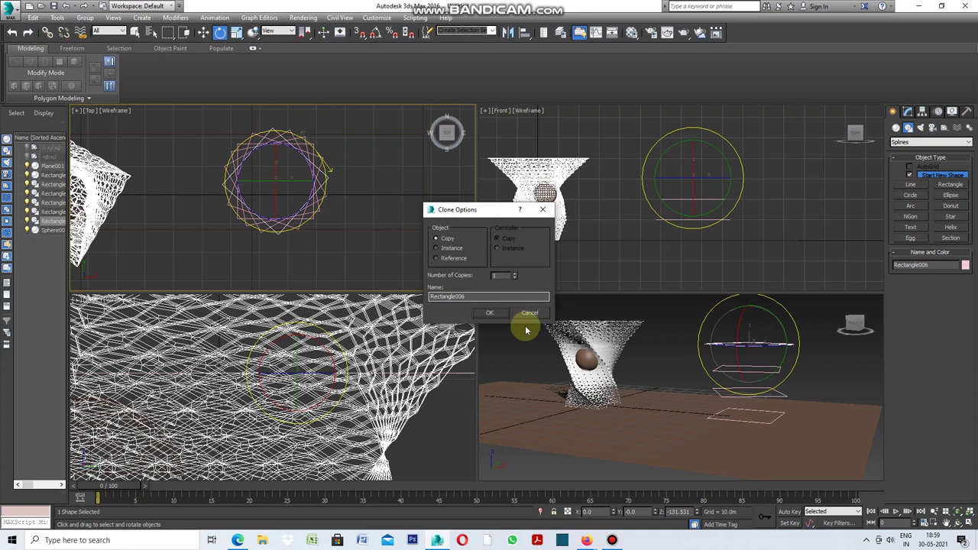
{"action": "left_click", "coordinate": [495, 312]}
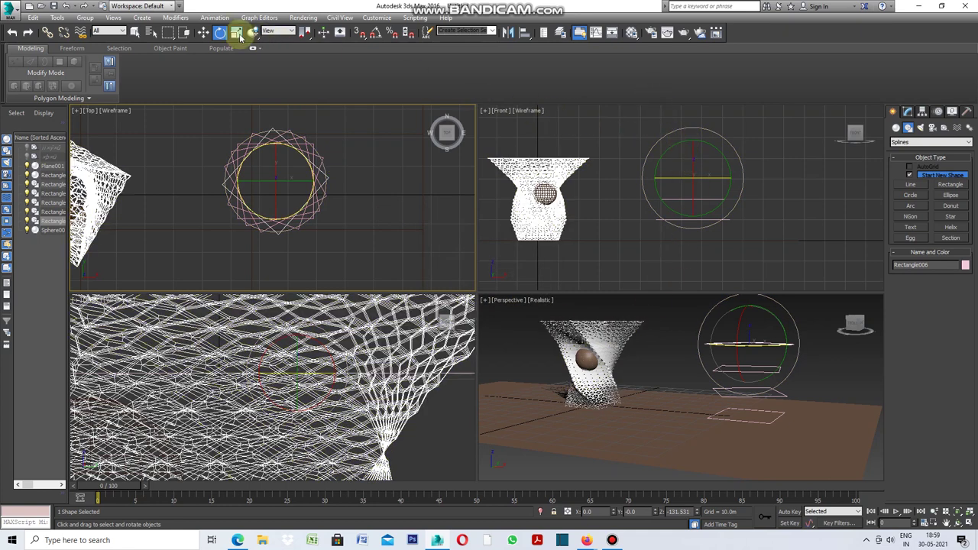
{"action": "left_click", "coordinate": [203, 32]}
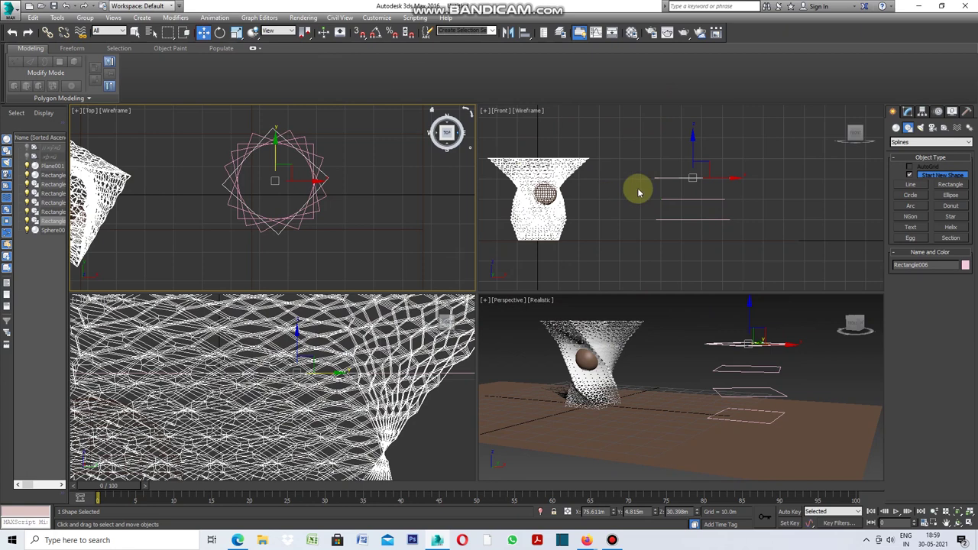
{"action": "left_click", "coordinate": [693, 158]}
{"action": "left_click_drag", "start_coordinate": [692, 151], "coordinate": [693, 132]}
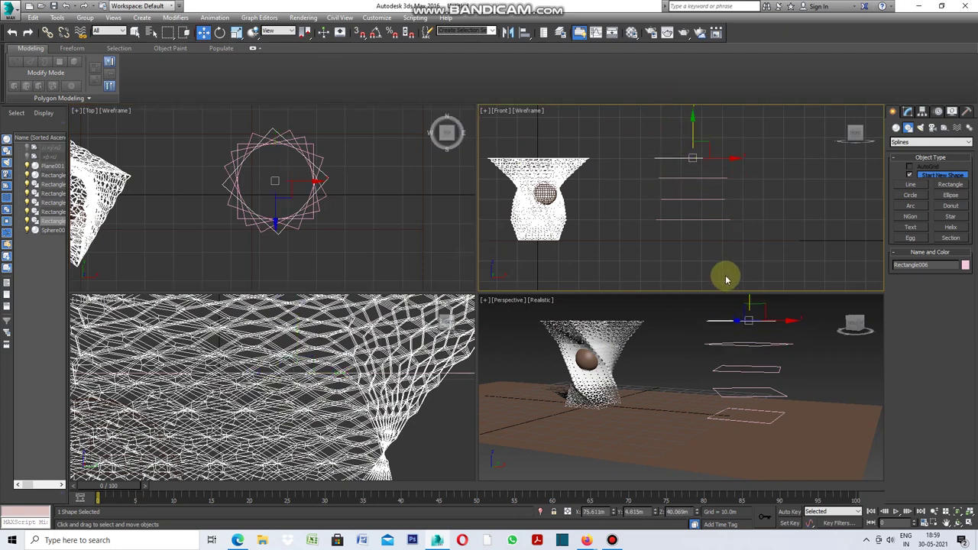
{"action": "left_click", "coordinate": [236, 32]}
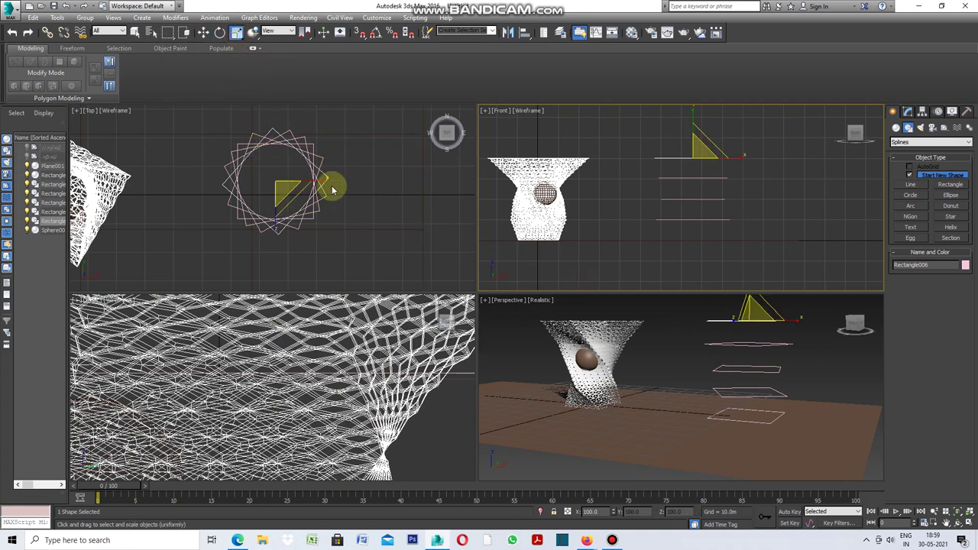
Scale Rectangle006 in its XY plane to about 158%.
{"action": "left_click", "coordinate": [295, 197]}
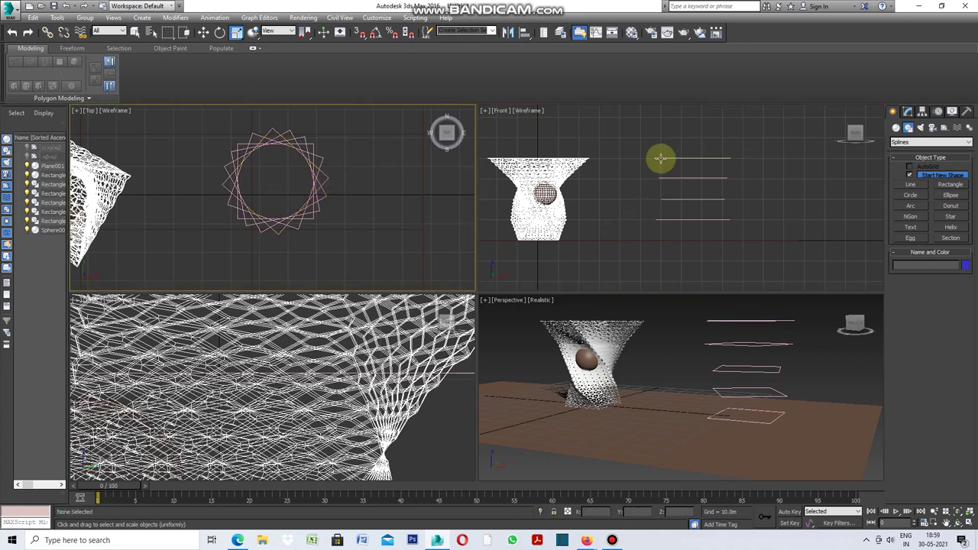
{"action": "left_click", "coordinate": [662, 158]}
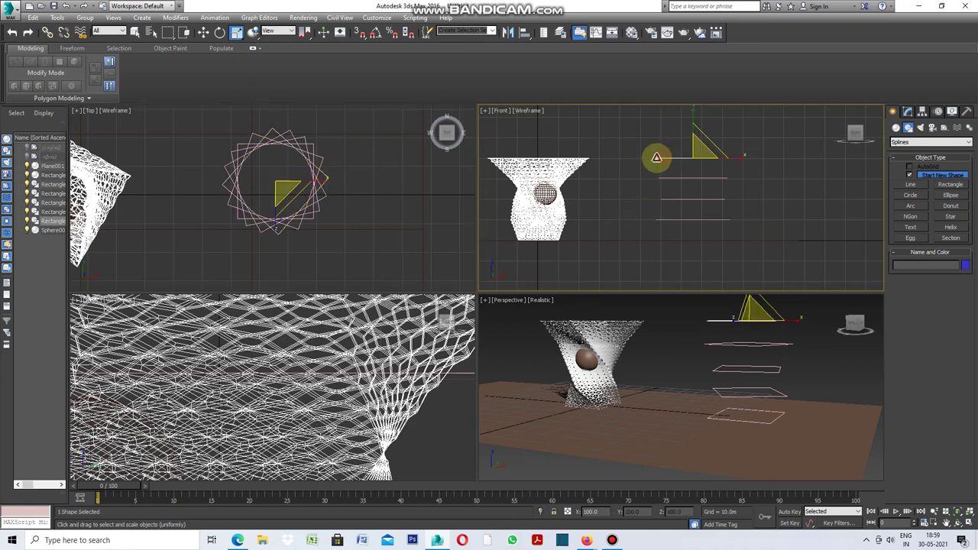
{"action": "left_click", "coordinate": [297, 199]}
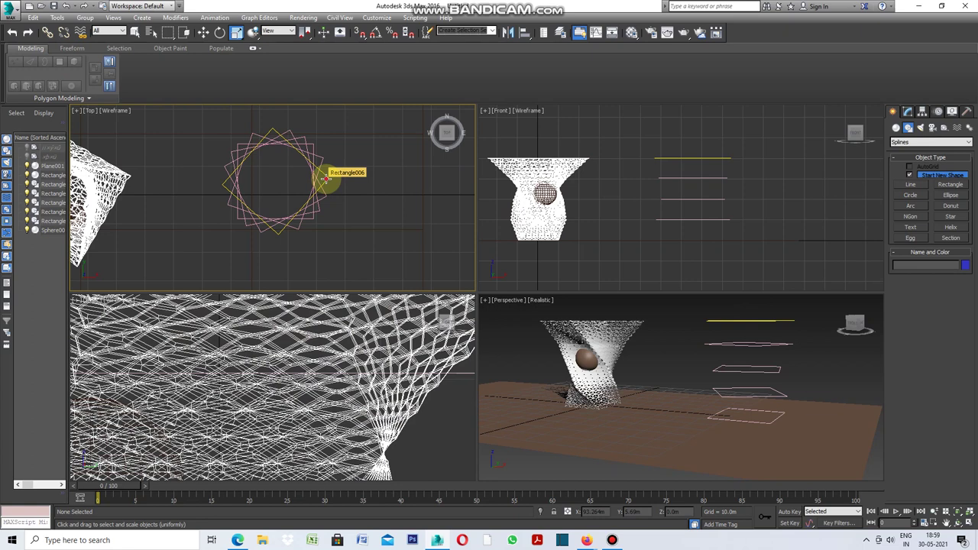
{"action": "left_click", "coordinate": [322, 177]}
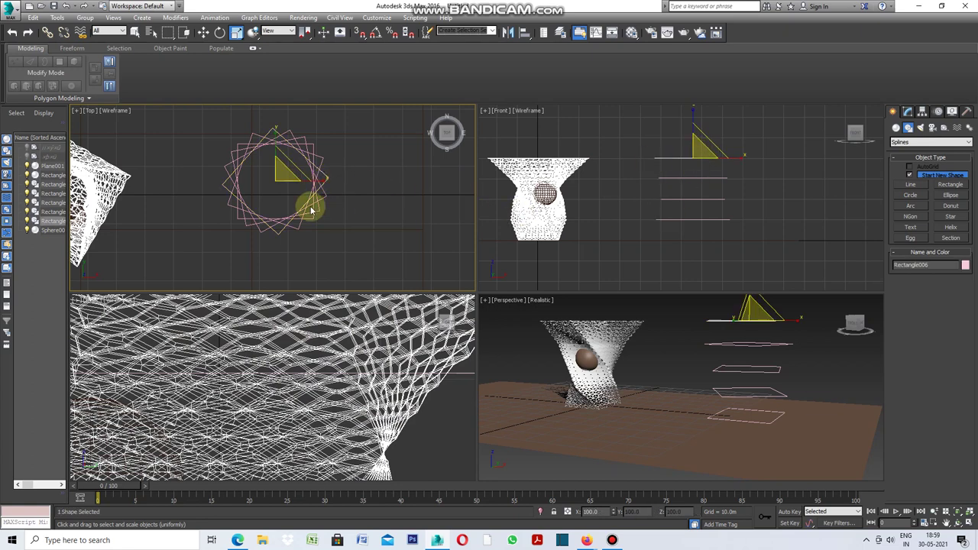
{"action": "left_click", "coordinate": [294, 168]}
{"action": "left_click_drag", "start_coordinate": [294, 168], "coordinate": [326, 156]}
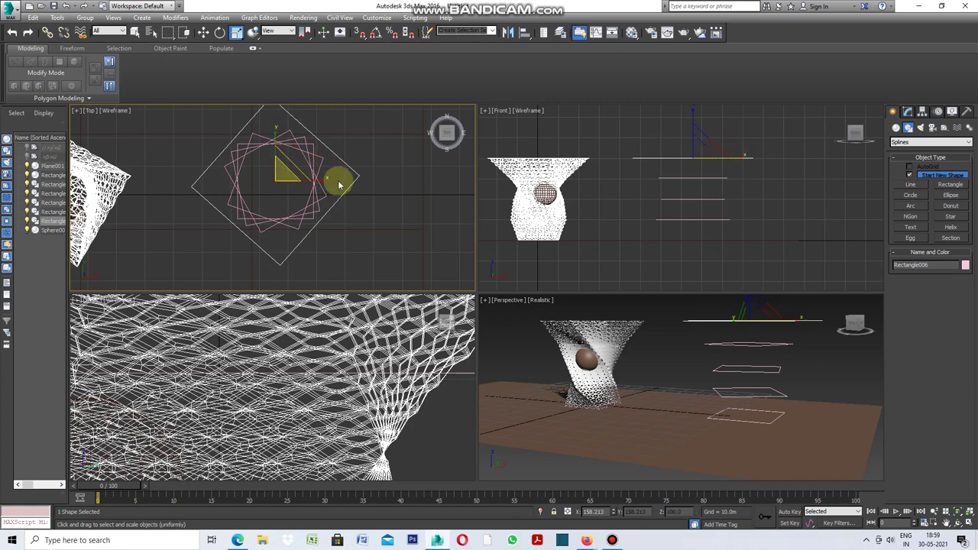
{"action": "scroll", "coordinate": [372, 216], "scroll_direction": "down", "scroll_amount": 2}
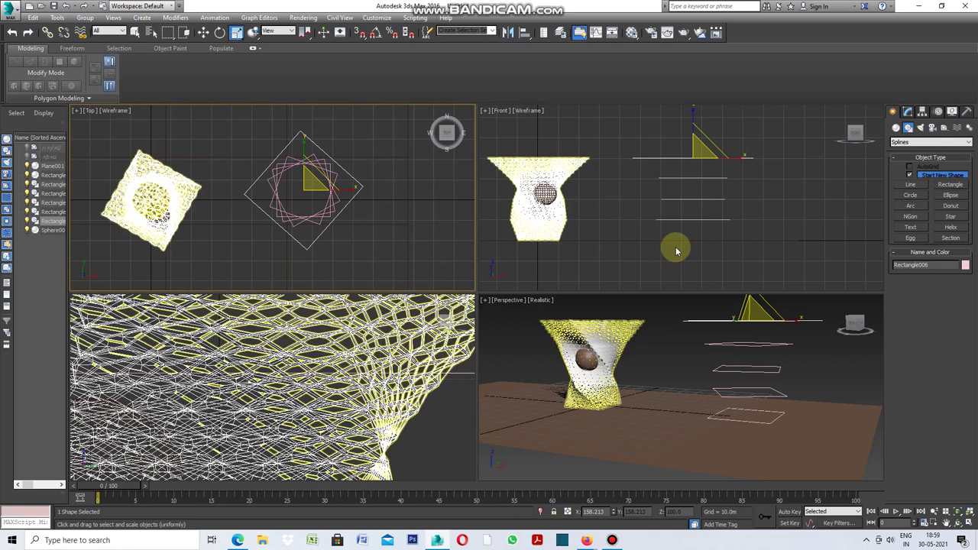
Reselect Rectangle005 and scale it up to about 111%.
{"action": "left_click", "coordinate": [711, 203]}
{"action": "scroll", "coordinate": [682, 186], "scroll_direction": "up", "scroll_amount": 2}
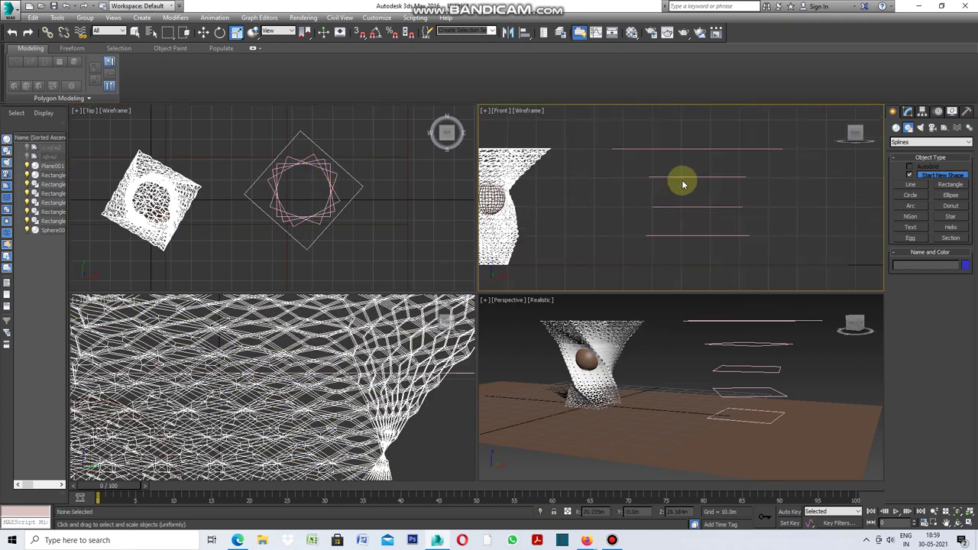
{"action": "left_click", "coordinate": [682, 174]}
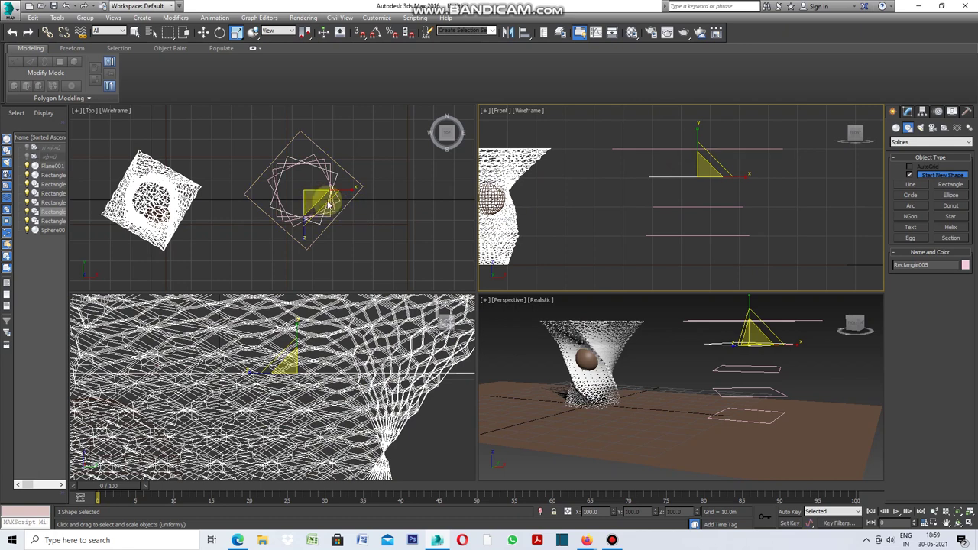
{"action": "left_click", "coordinate": [359, 210]}
{"action": "left_click", "coordinate": [333, 178]}
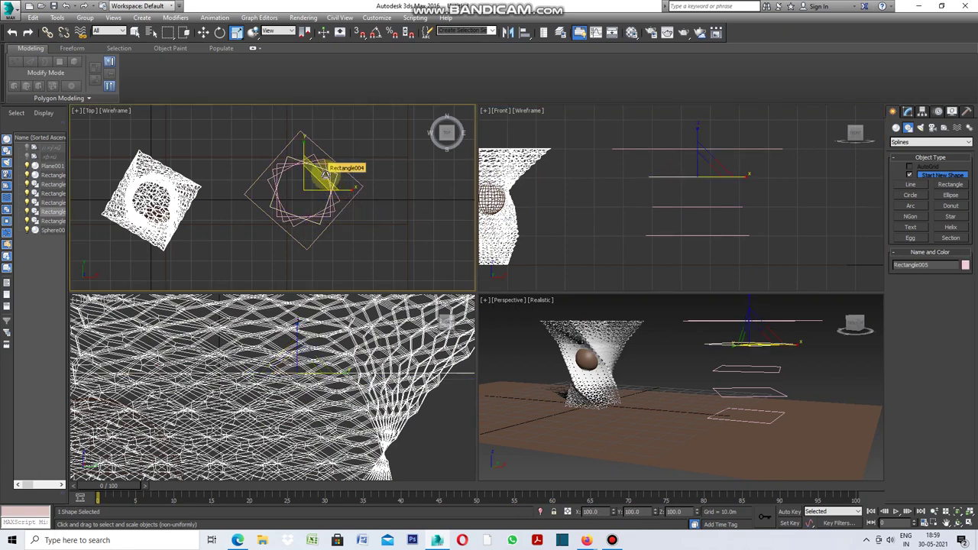
{"action": "left_click_drag", "start_coordinate": [325, 175], "coordinate": [330, 171]}
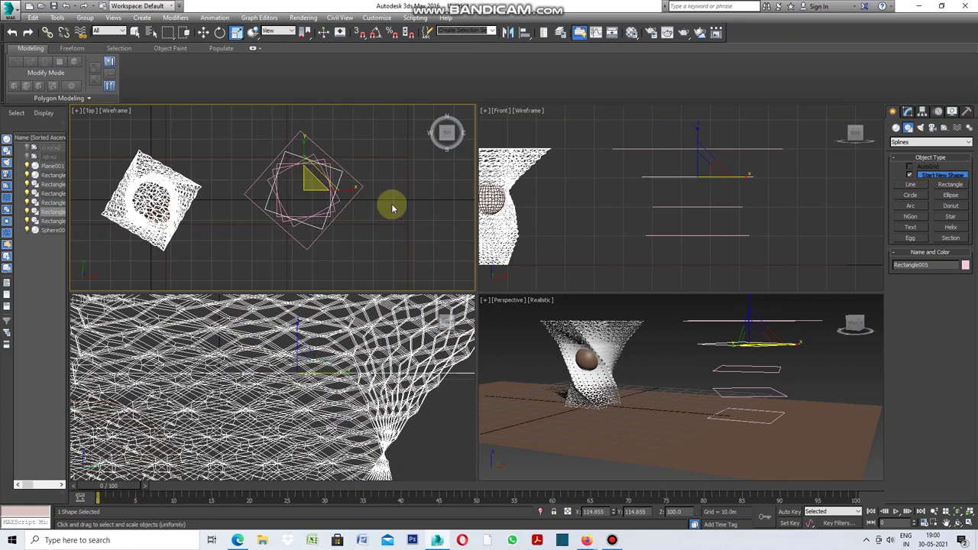
{"action": "left_click", "coordinate": [403, 224]}
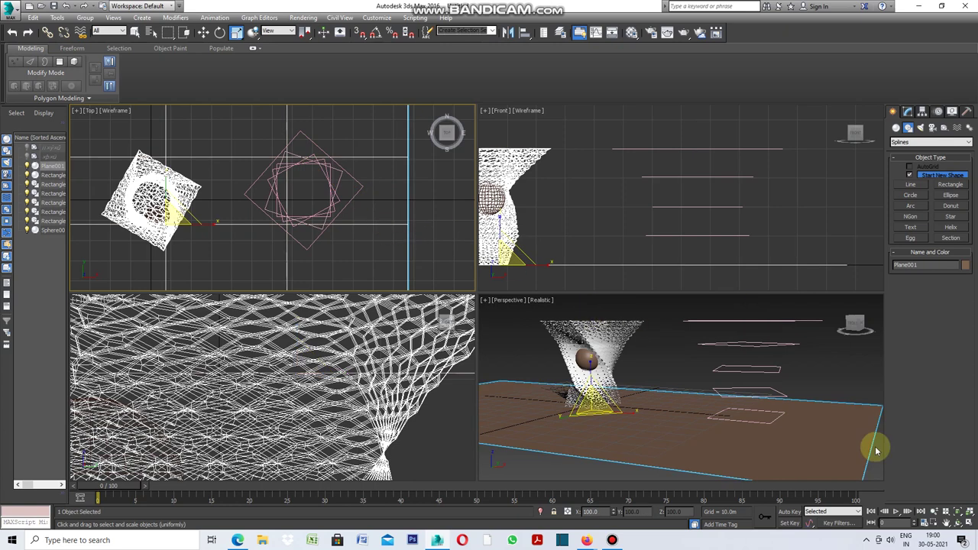
Maximize the Perspective view and convert Rectangle002 to an Editable Spline.
{"action": "left_click", "coordinate": [486, 301]}
{"action": "left_click", "coordinate": [486, 301]}
{"action": "left_click", "coordinate": [511, 312]}
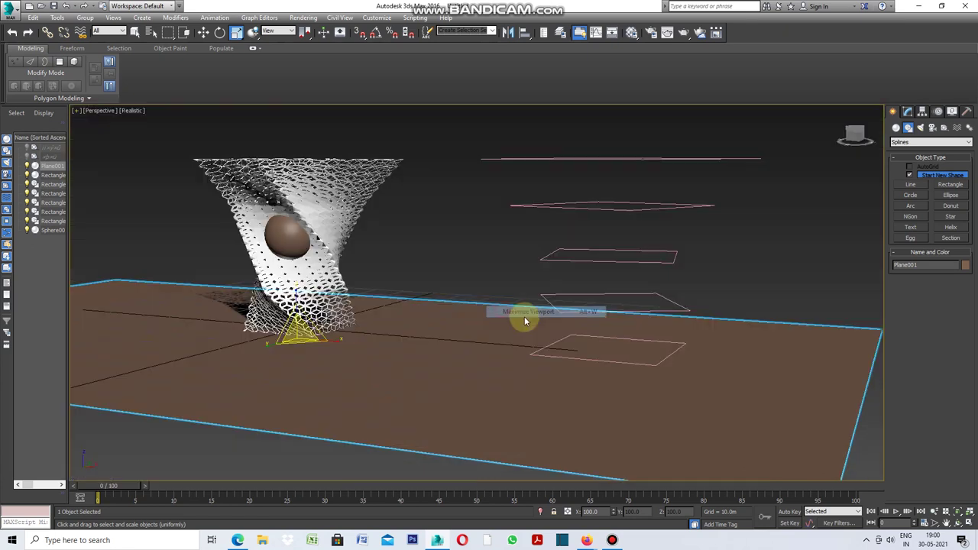
{"action": "left_click", "coordinate": [754, 294]}
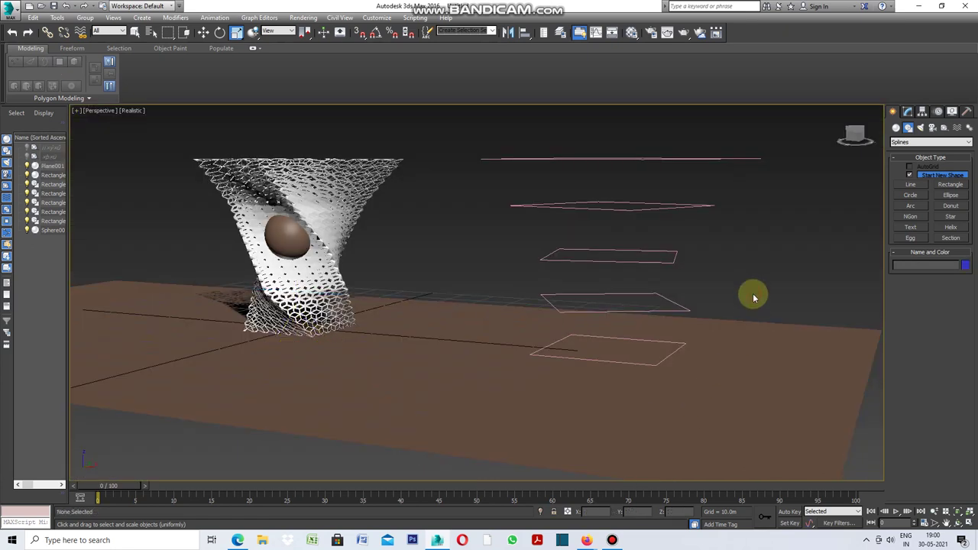
{"action": "left_click", "coordinate": [679, 348]}
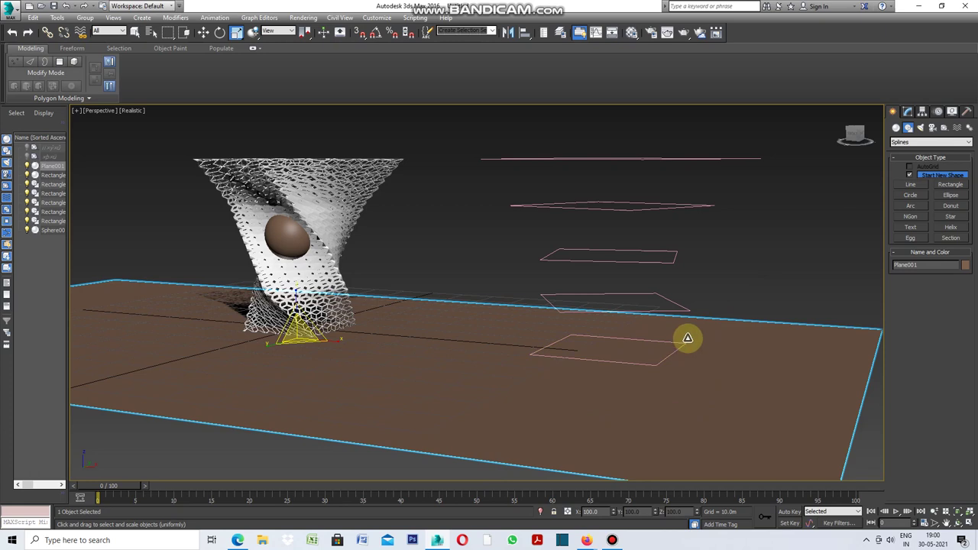
{"action": "left_click", "coordinate": [135, 33]}
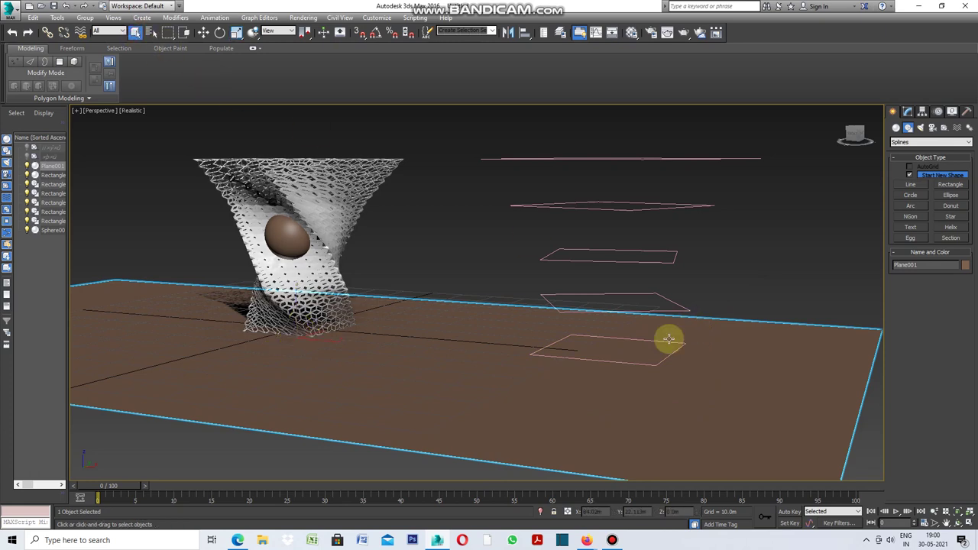
{"action": "left_click", "coordinate": [671, 352]}
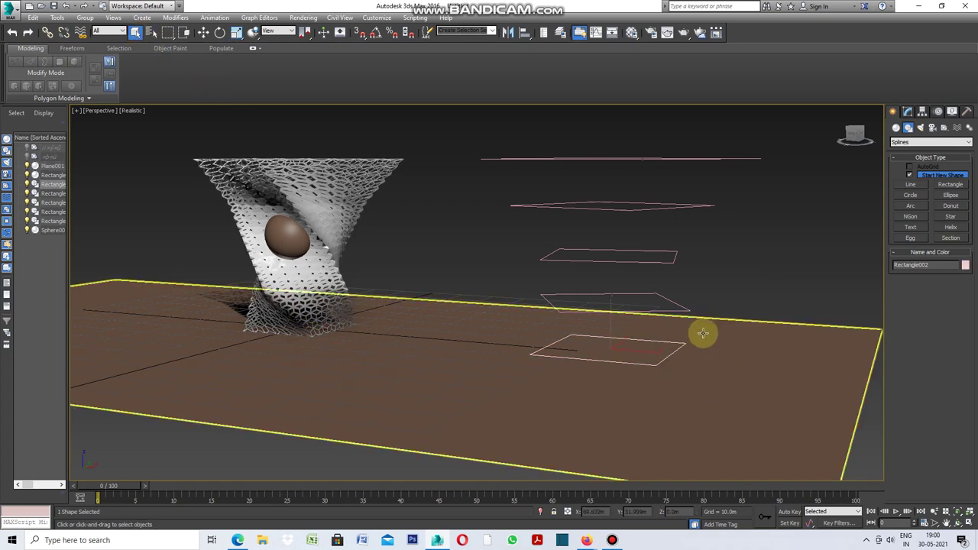
{"action": "right_click", "coordinate": [703, 333]}
{"action": "mouse_move", "coordinate": [733, 434]}
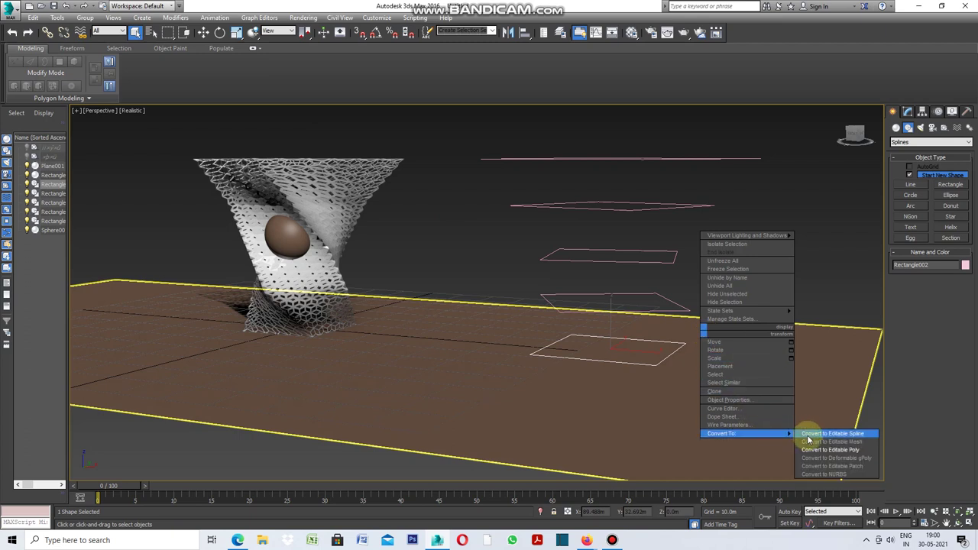
{"action": "left_click", "coordinate": [810, 437]}
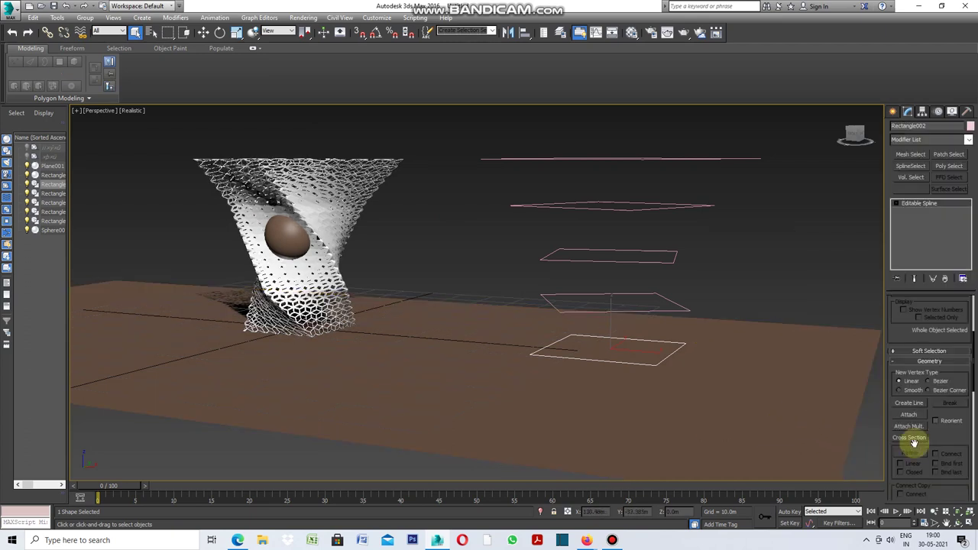
Attach the other stacked rectangle outlines to Rectangle002.
{"action": "left_click", "coordinate": [908, 414]}
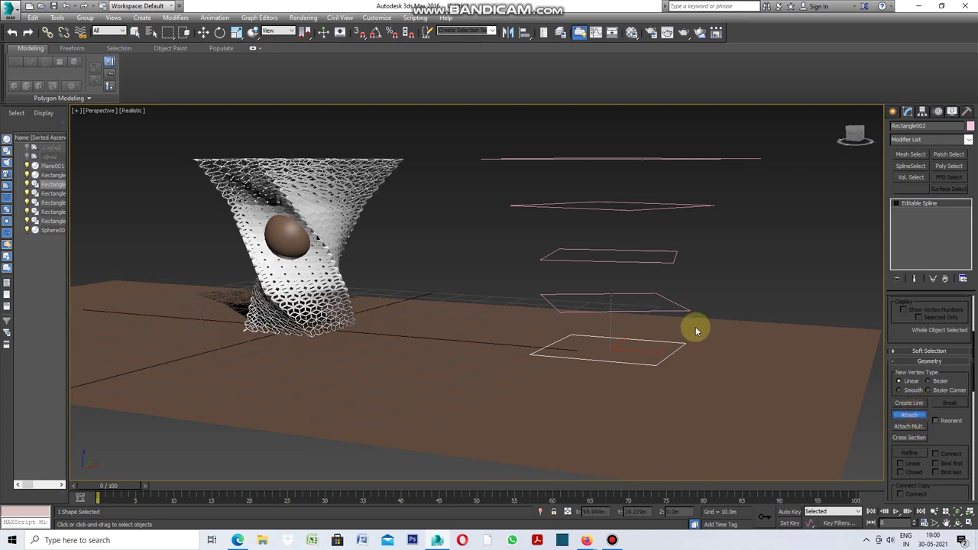
{"action": "left_click", "coordinate": [655, 310]}
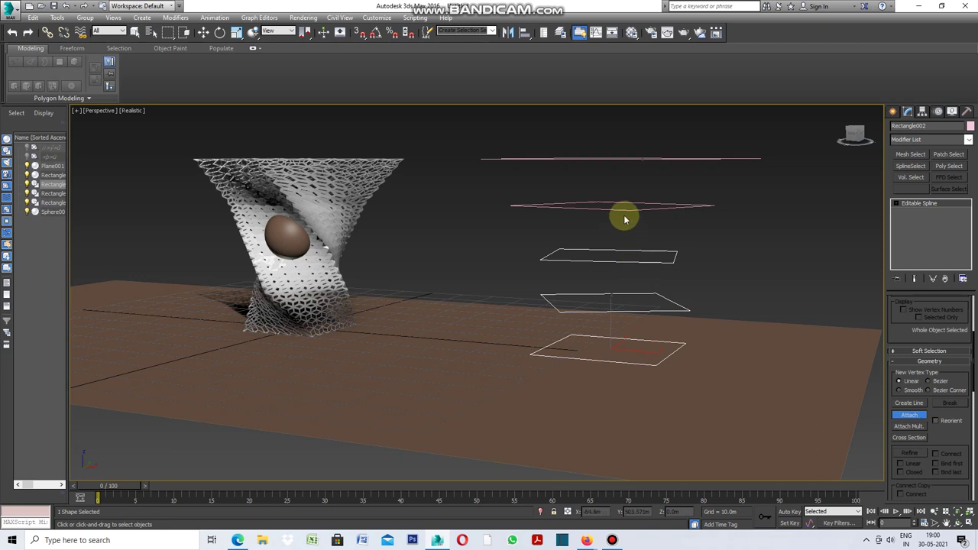
{"action": "left_click", "coordinate": [628, 158]}
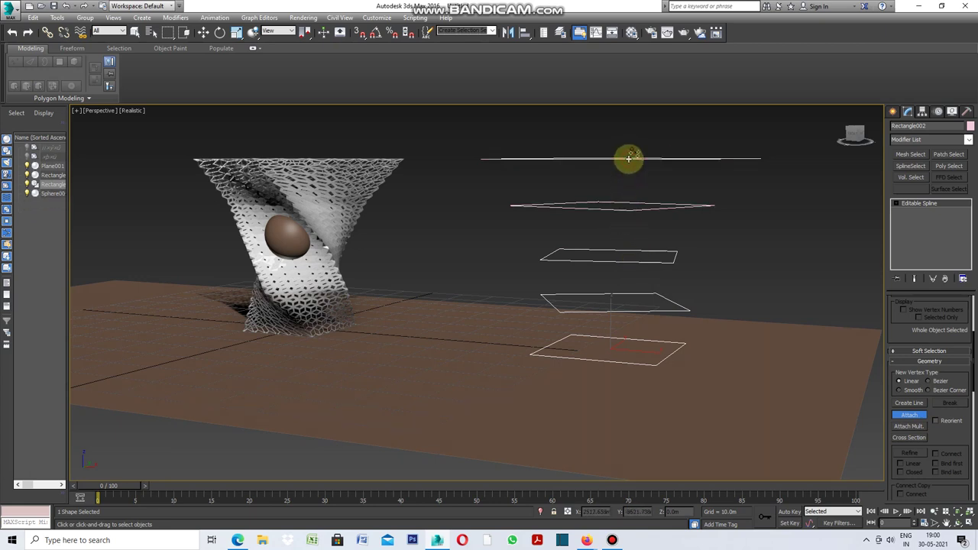
{"action": "left_click", "coordinate": [902, 417]}
{"action": "left_click", "coordinate": [718, 273]}
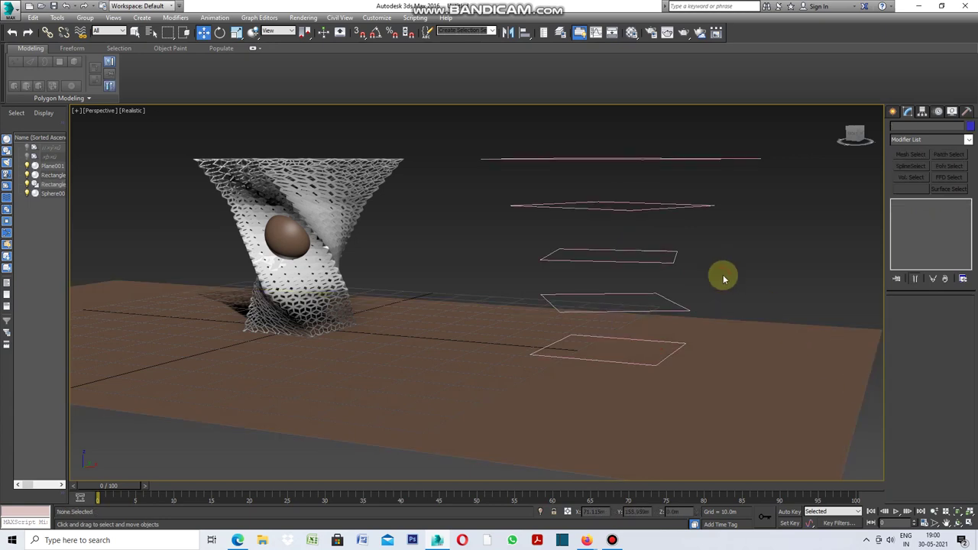
{"action": "left_click", "coordinate": [679, 208]}
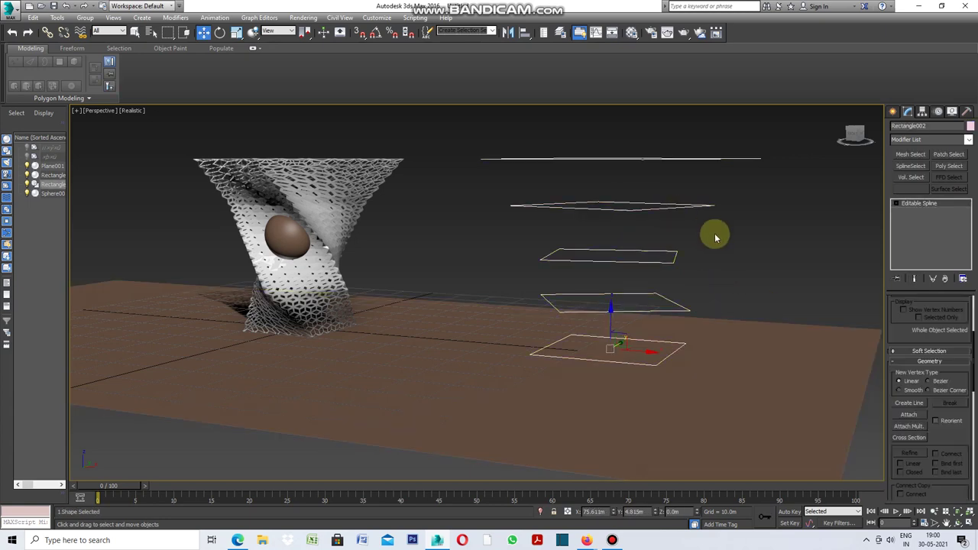
Link the outlines bottom to top with Cross Section and orbit to check the cage.
{"action": "left_click", "coordinate": [908, 437]}
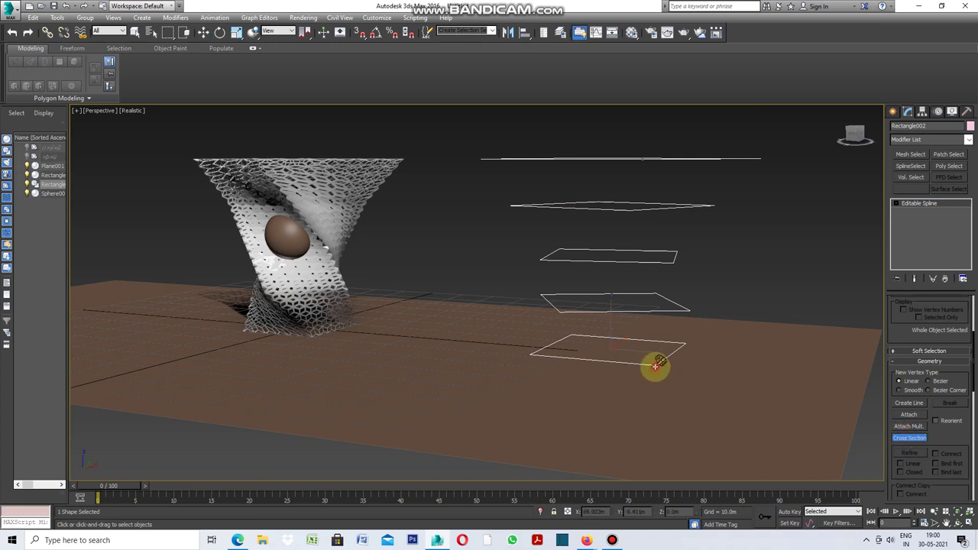
{"action": "left_click", "coordinate": [690, 312]}
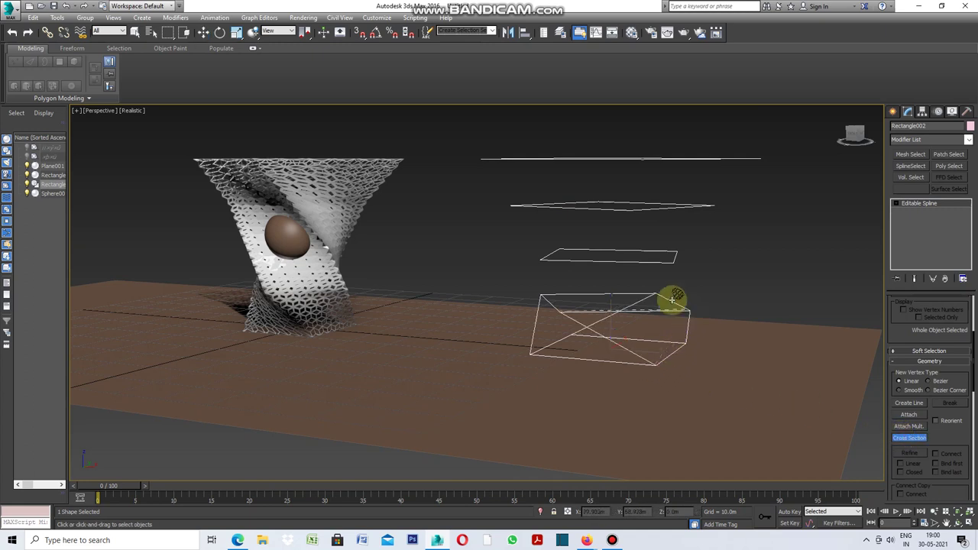
{"action": "left_click", "coordinate": [543, 260]}
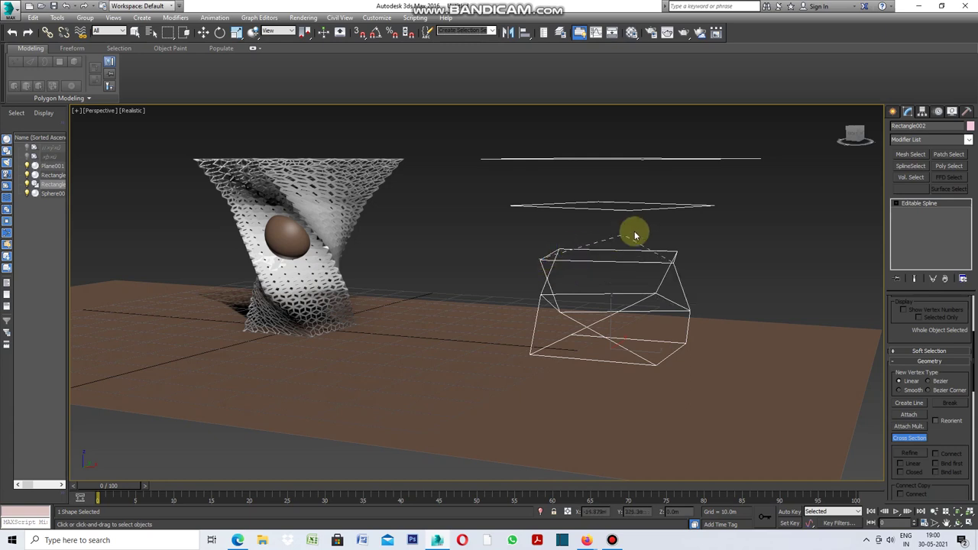
{"action": "left_click", "coordinate": [712, 206]}
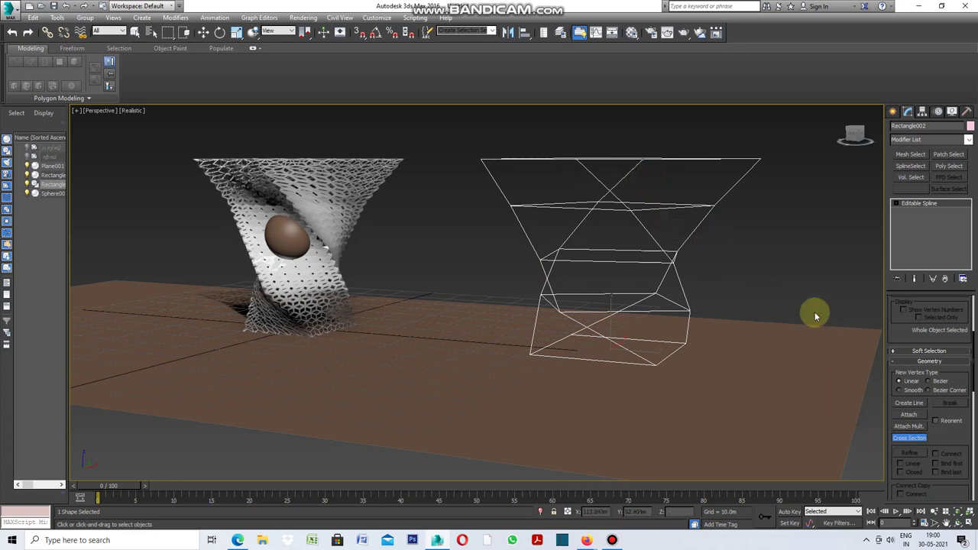
{"action": "left_click", "coordinate": [958, 520]}
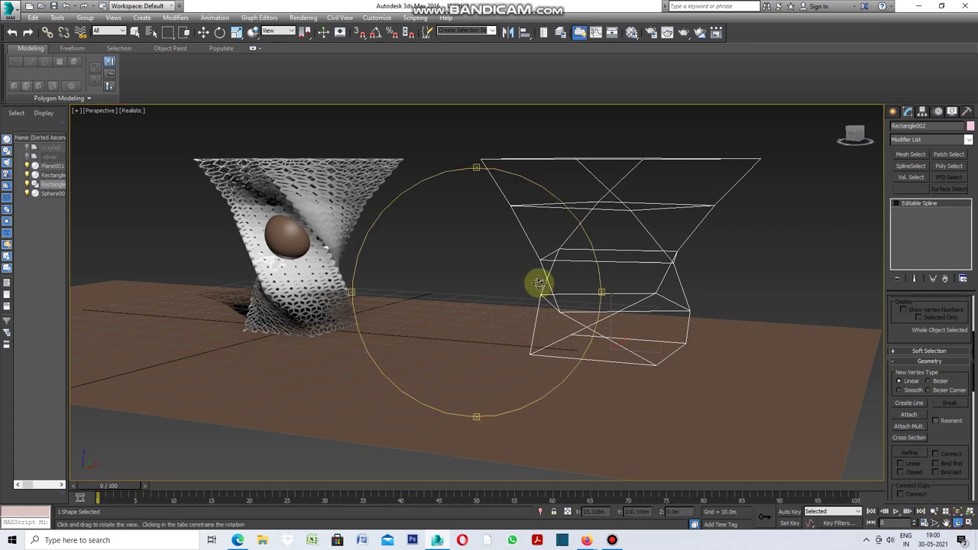
{"action": "mouse_move", "coordinate": [593, 298]}
{"action": "left_mouse_down"}
{"action": "mouse_move", "coordinate": [556, 305]}
{"action": "mouse_move", "coordinate": [601, 298]}
{"action": "left_mouse_up"}
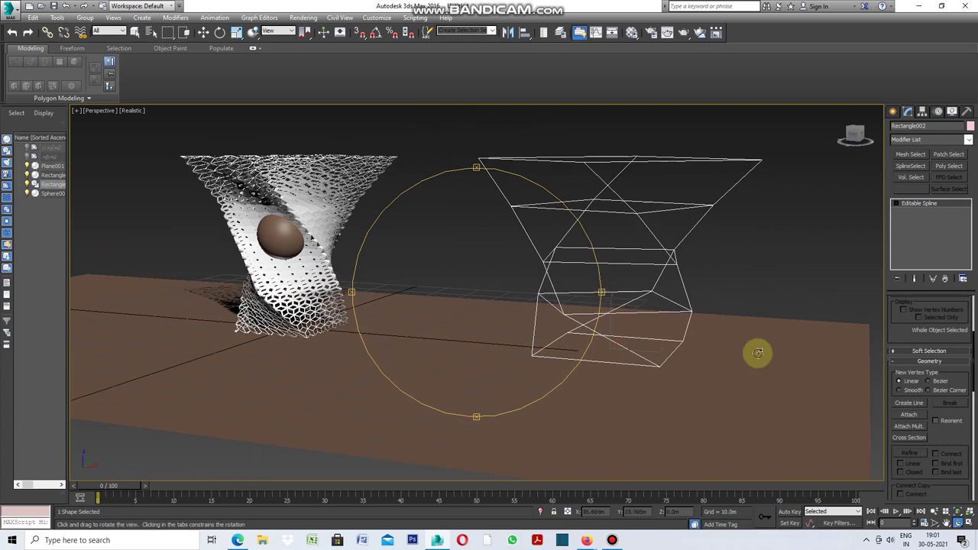
{"action": "right_click", "coordinate": [735, 275]}
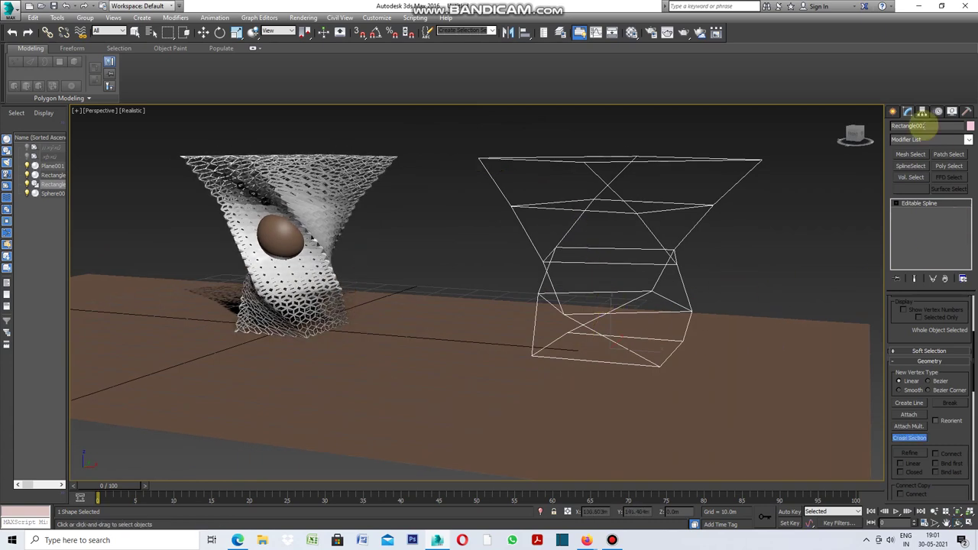
{"action": "left_click", "coordinate": [968, 142]}
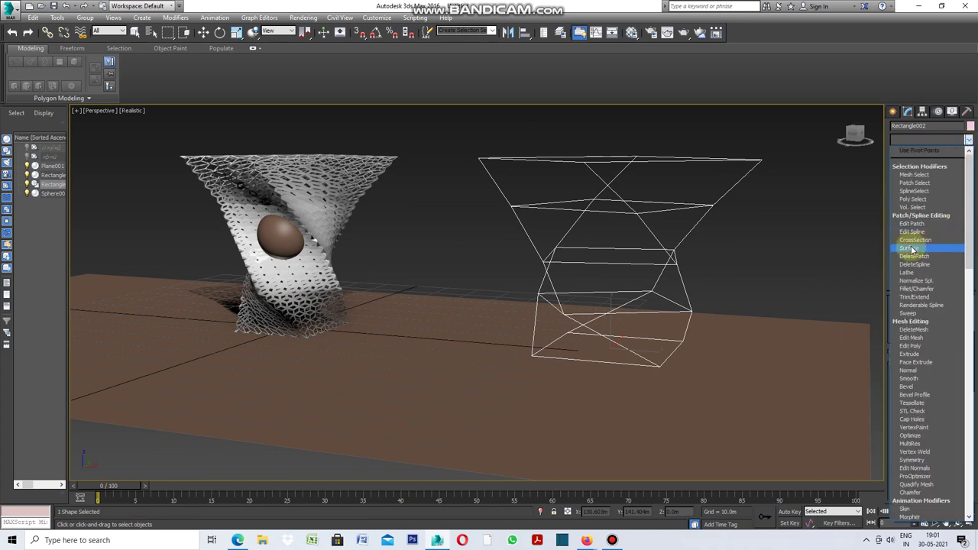
Add a Surface modifier to Rectangle002 and orbit to inspect the skinned vase.
{"action": "left_click", "coordinate": [914, 249]}
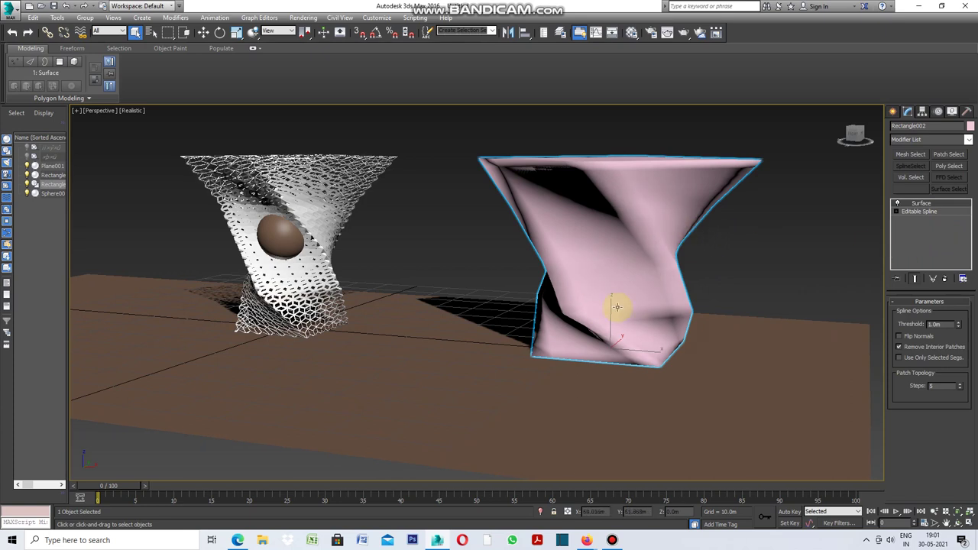
{"action": "left_click", "coordinate": [957, 523]}
{"action": "mouse_move", "coordinate": [603, 288]}
{"action": "left_mouse_down"}
{"action": "mouse_move", "coordinate": [517, 291]}
{"action": "mouse_move", "coordinate": [592, 290]}
{"action": "left_mouse_up"}
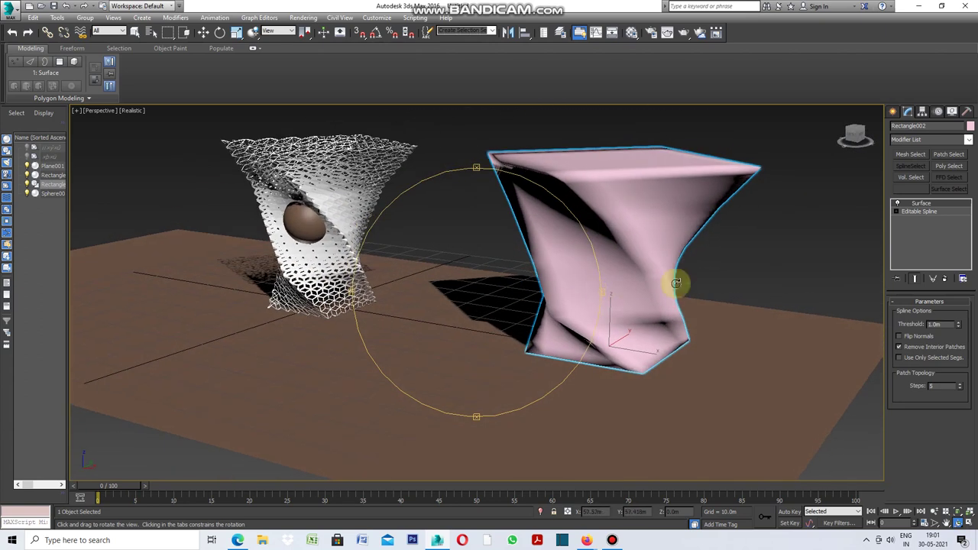
{"action": "right_click", "coordinate": [773, 287]}
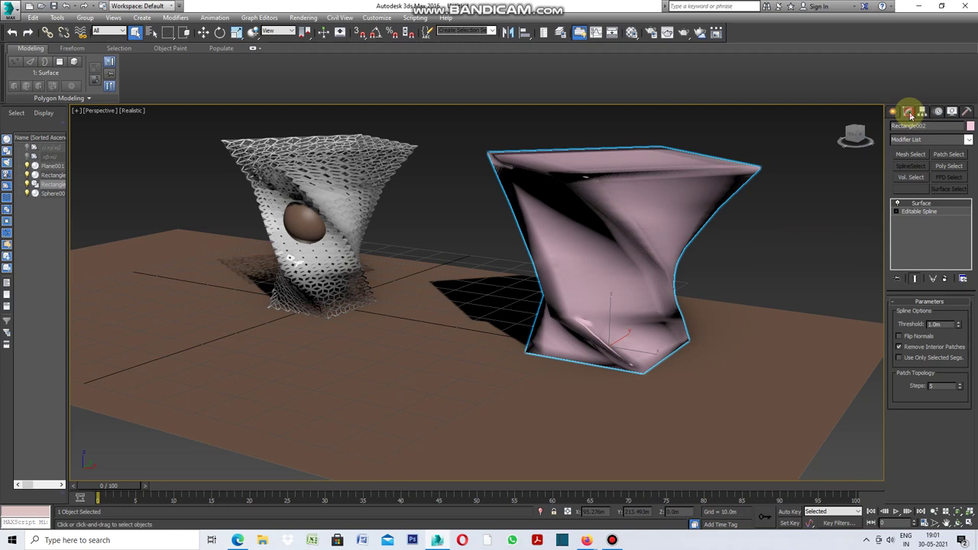
Add a Subdivide modifier on top of the Surface modifier.
{"action": "left_click", "coordinate": [968, 139]}
{"action": "left_click_drag", "start_coordinate": [969, 162], "coordinate": [971, 428]}
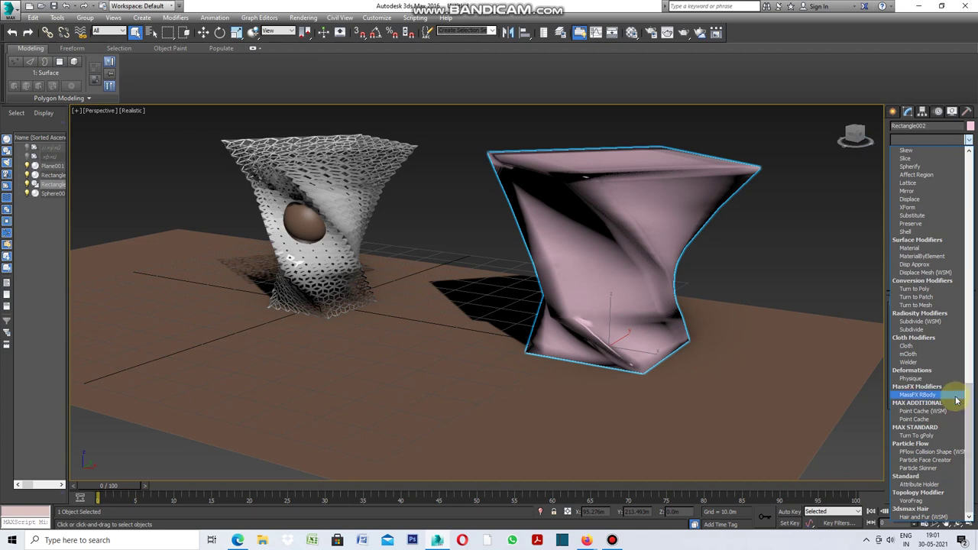
{"action": "left_click", "coordinate": [916, 330]}
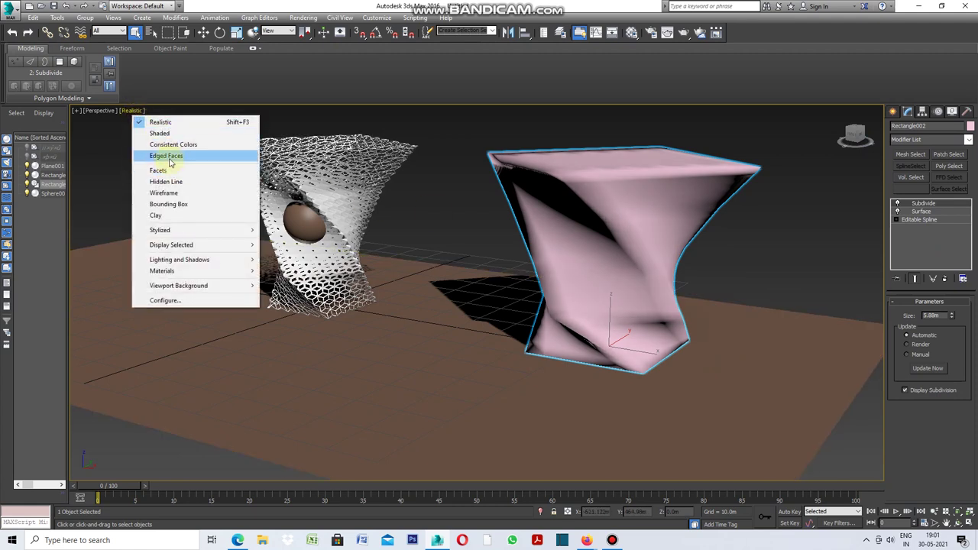
Switch the perspective view to Realistic with Edged Faces to reveal the pink vase's triangle mesh.
{"action": "left_click", "coordinate": [165, 155]}
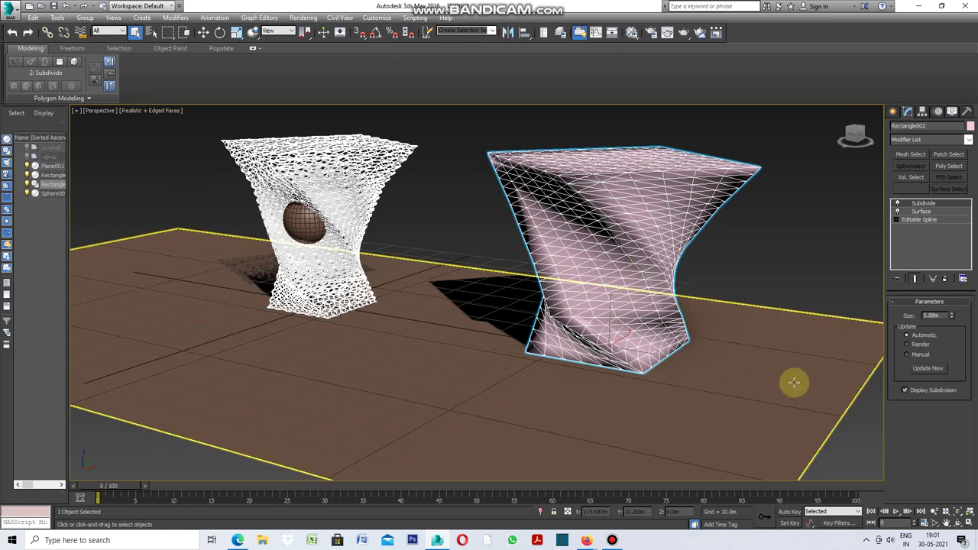
{"action": "scroll", "coordinate": [693, 246], "scroll_direction": "up", "scroll_amount": 3}
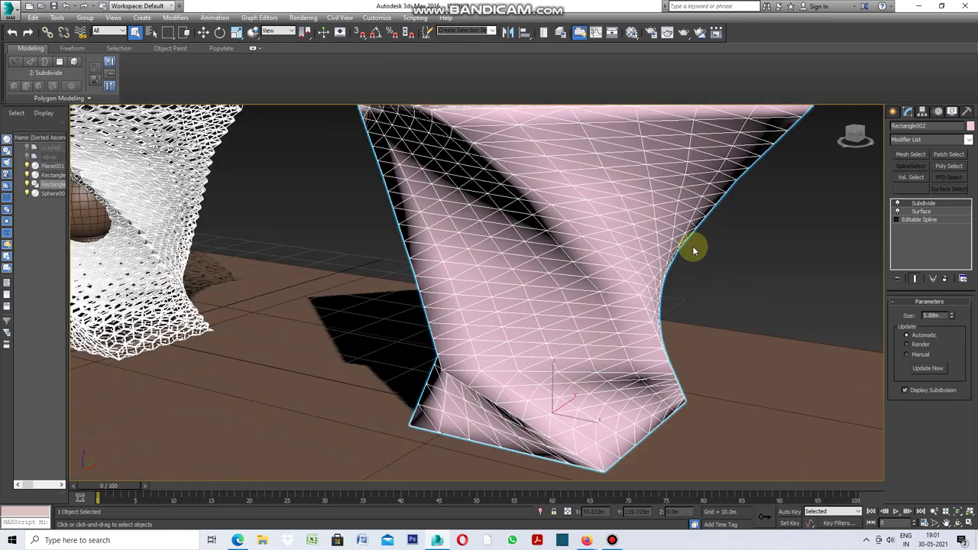
{"action": "scroll", "coordinate": [693, 248], "scroll_direction": "down", "scroll_amount": 4}
{"action": "right_click", "coordinate": [715, 245]}
{"action": "mouse_move", "coordinate": [756, 344]}
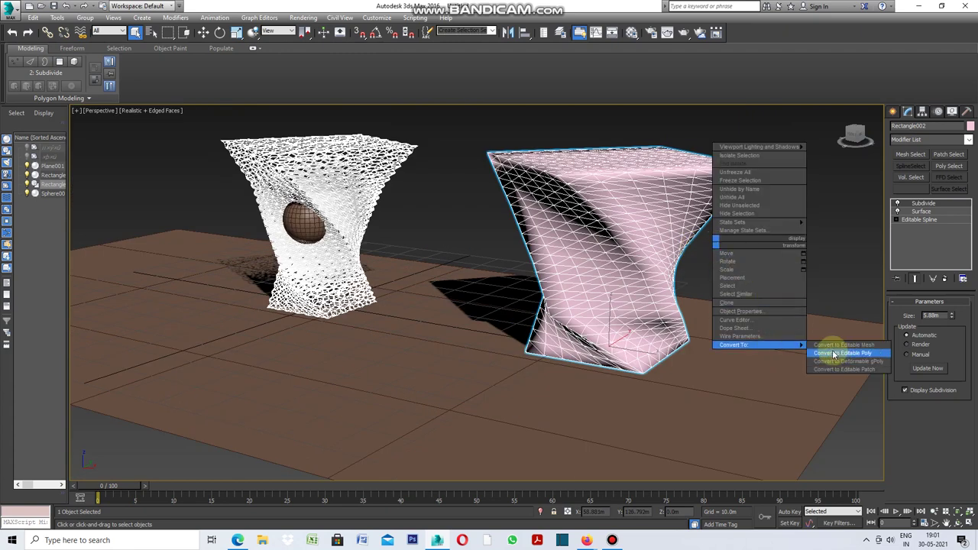
Convert the pink vase to an Editable Poly and pick an edge in Edge mode.
{"action": "left_click", "coordinate": [831, 353]}
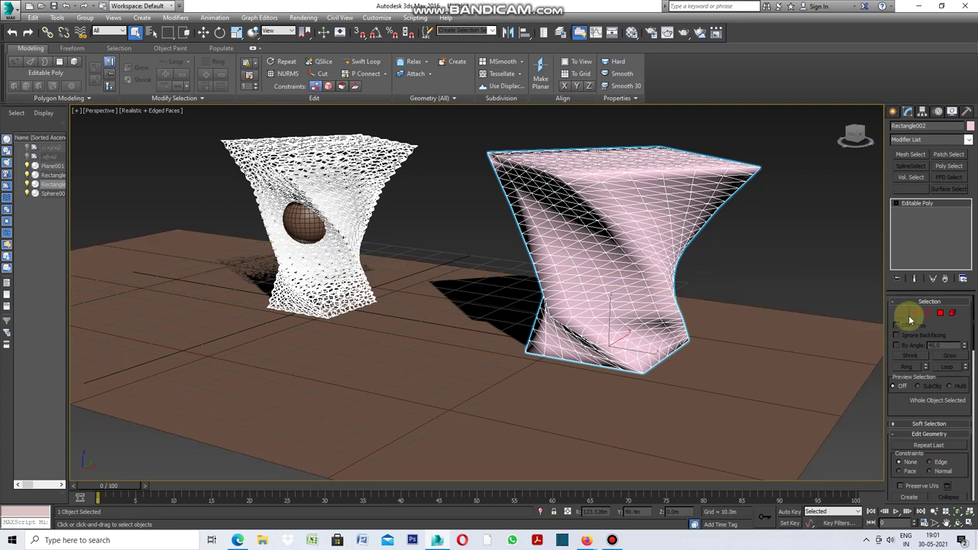
{"action": "left_click", "coordinate": [916, 313]}
{"action": "scroll", "coordinate": [676, 244], "scroll_direction": "up", "scroll_amount": 5}
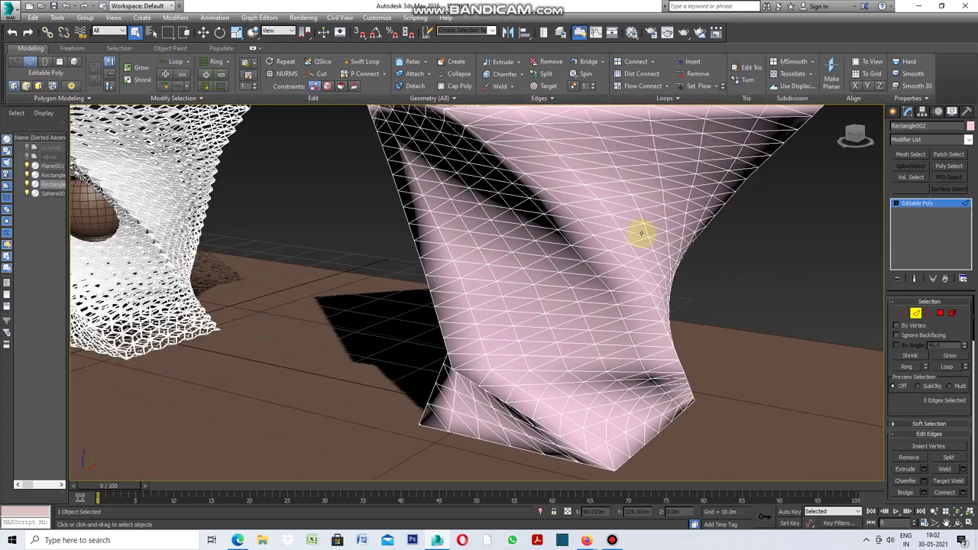
{"action": "left_click", "coordinate": [604, 208]}
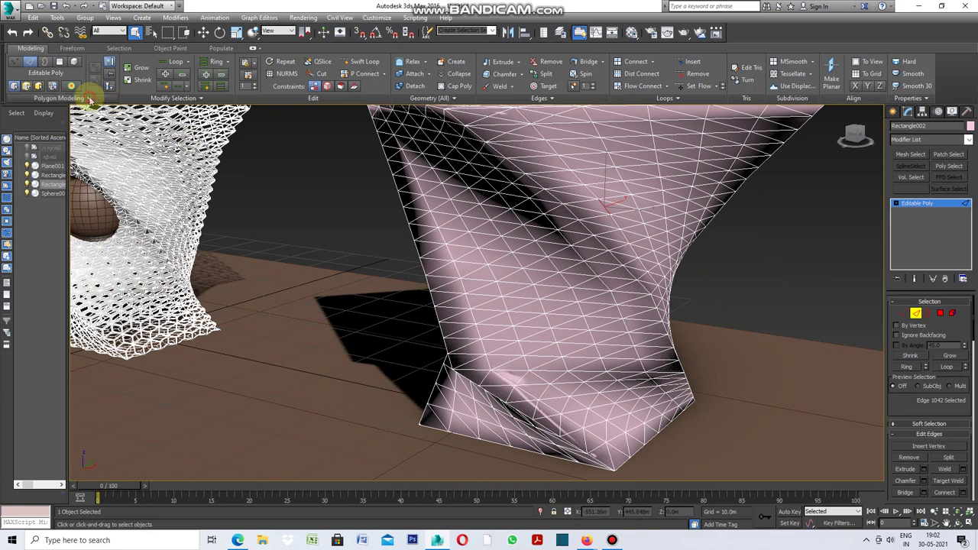
Re-pattern the mesh into hexagonal diamond cells with a Topology pattern, then enter Polygon mode.
{"action": "left_click", "coordinate": [89, 99]}
{"action": "left_click", "coordinate": [61, 156]}
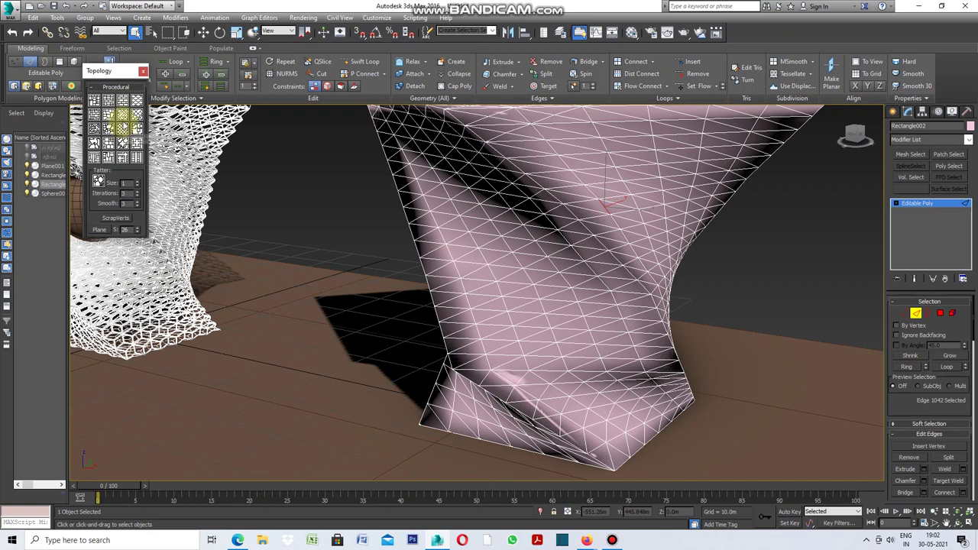
{"action": "left_click", "coordinate": [122, 129]}
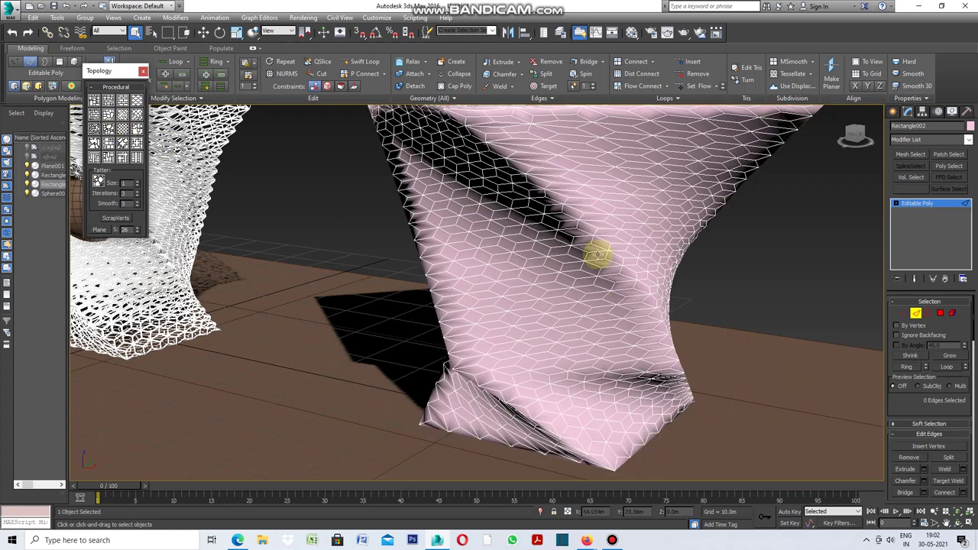
{"action": "left_click", "coordinate": [143, 74]}
{"action": "scroll", "coordinate": [504, 290], "scroll_direction": "down", "scroll_amount": 4}
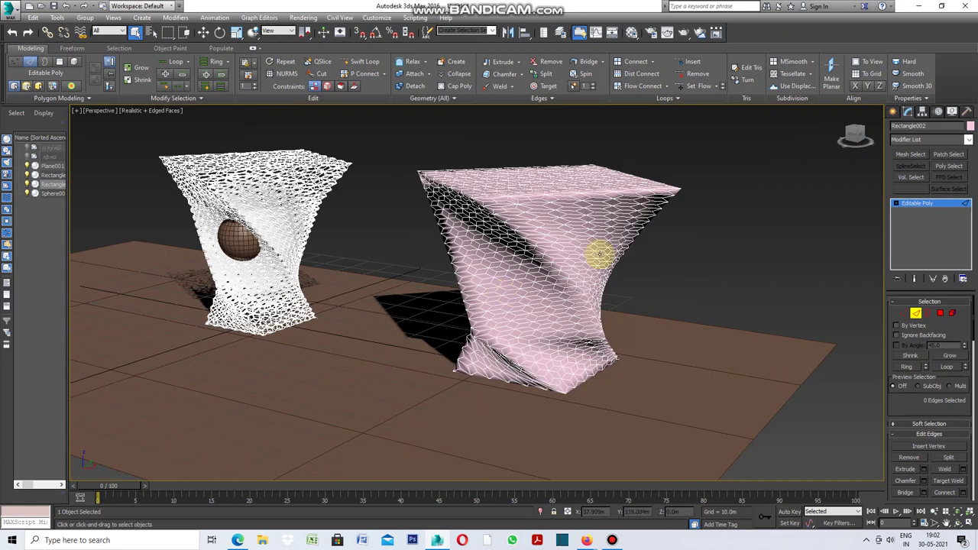
{"action": "left_click", "coordinate": [939, 314]}
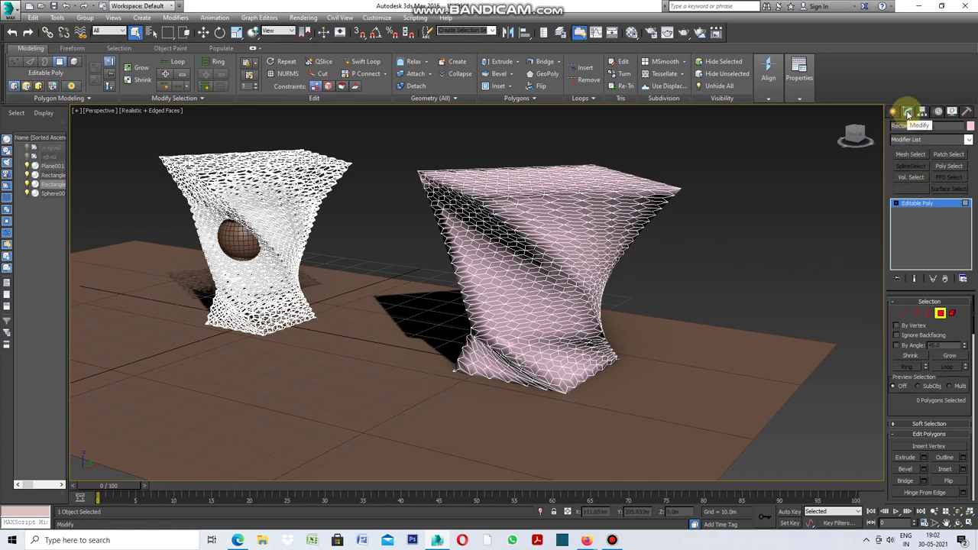
{"action": "left_click", "coordinate": [967, 141]}
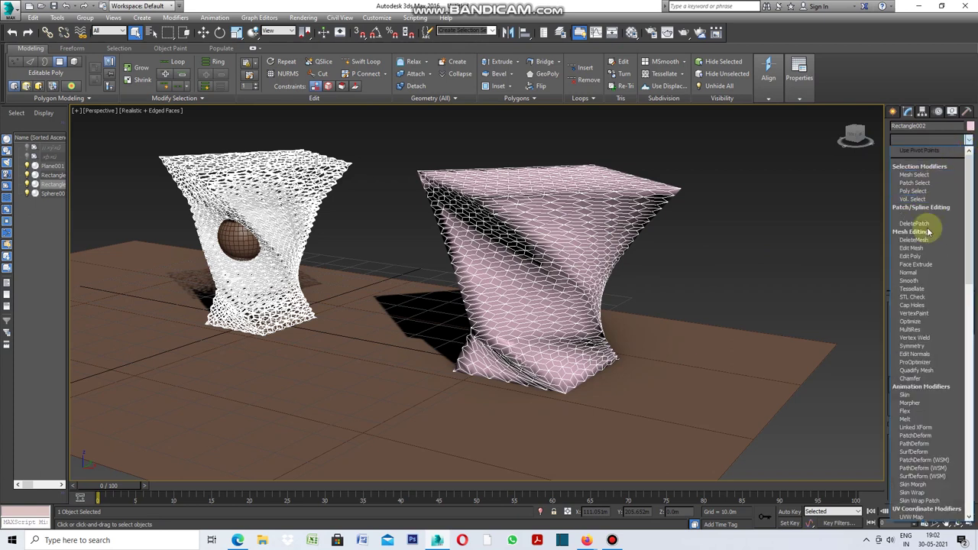
Add an Edit Poly modifier set to Animate and work on all the vase's polygons.
{"action": "left_click", "coordinate": [919, 257]}
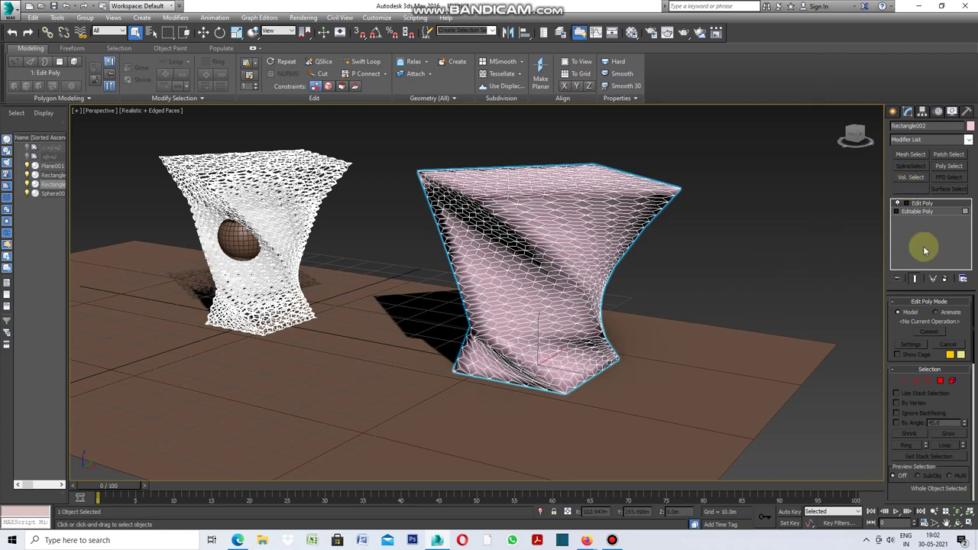
{"action": "left_click", "coordinate": [935, 312]}
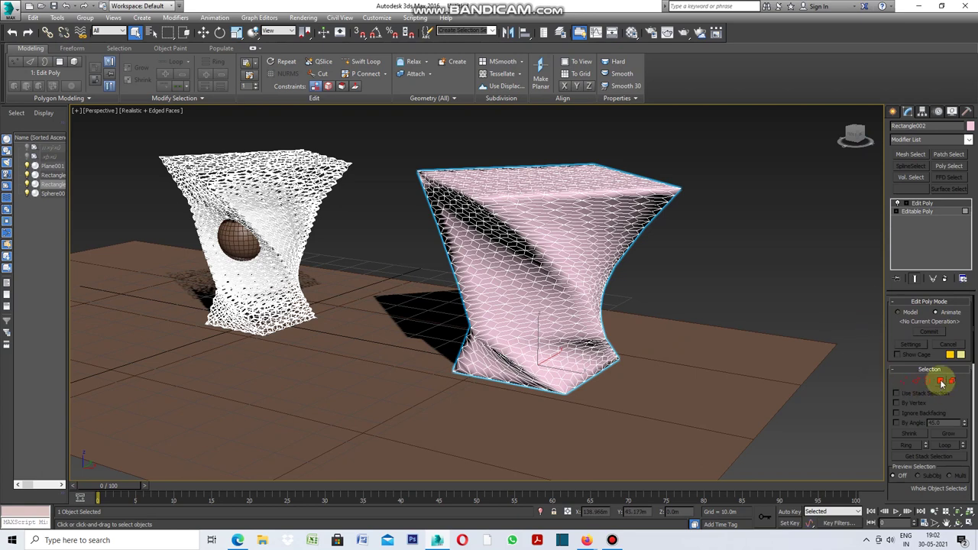
{"action": "left_click", "coordinate": [939, 381]}
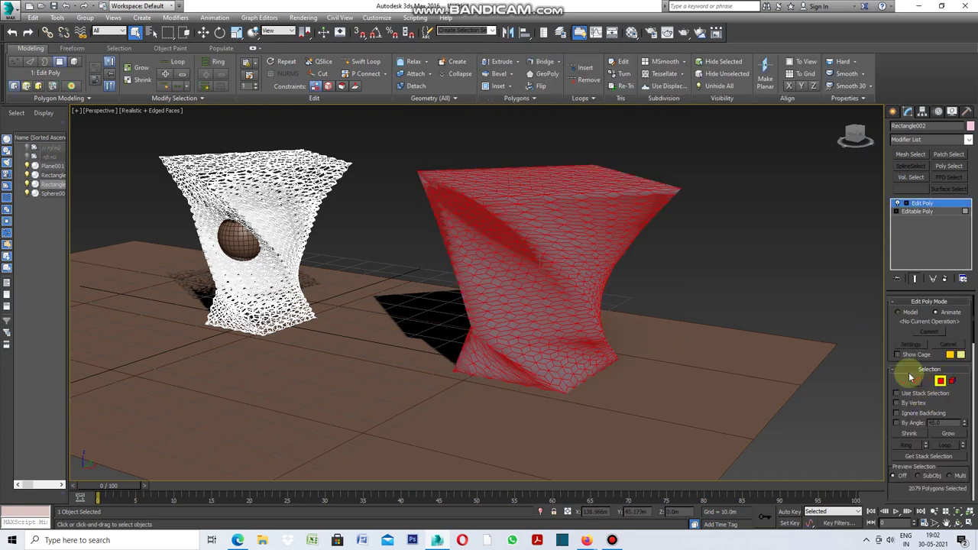
{"action": "mouse_move", "coordinate": [969, 324]}
{"action": "left_mouse_down"}
{"action": "mouse_move", "coordinate": [970, 363]}
{"action": "mouse_move", "coordinate": [968, 340]}
{"action": "left_mouse_up"}
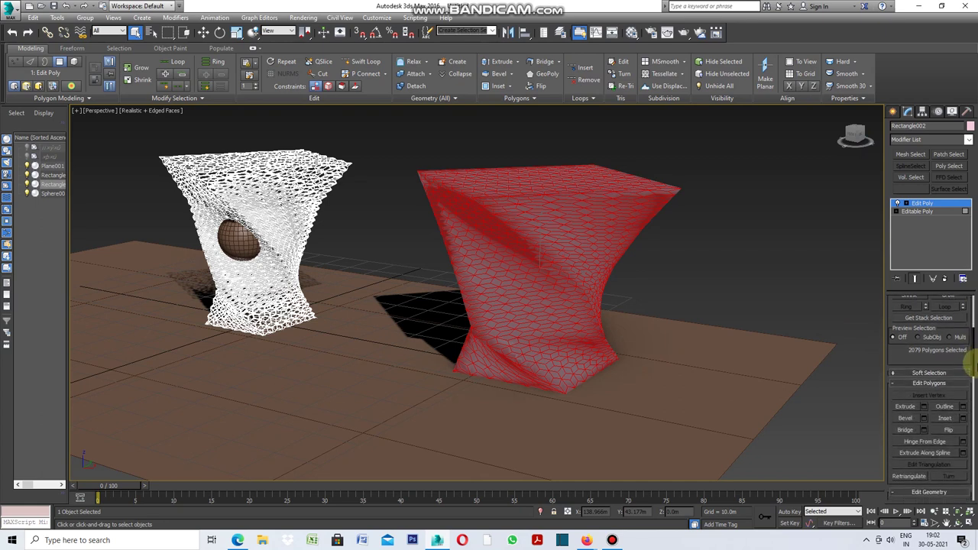
Start an Inset with the grouping set to By Polygon.
{"action": "left_click", "coordinate": [962, 422]}
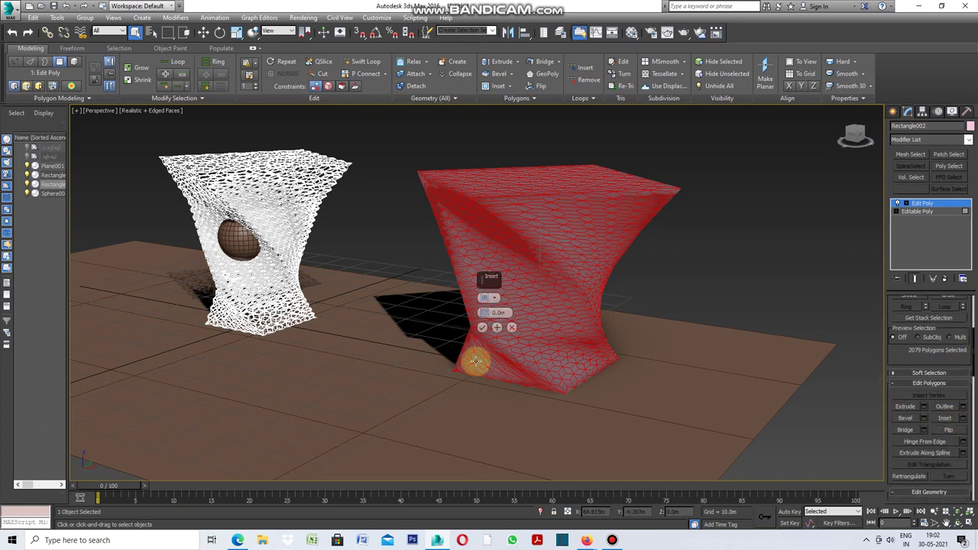
{"action": "scroll", "coordinate": [483, 352], "scroll_direction": "up", "scroll_amount": 5}
{"action": "scroll", "coordinate": [483, 353], "scroll_direction": "down", "scroll_amount": 5}
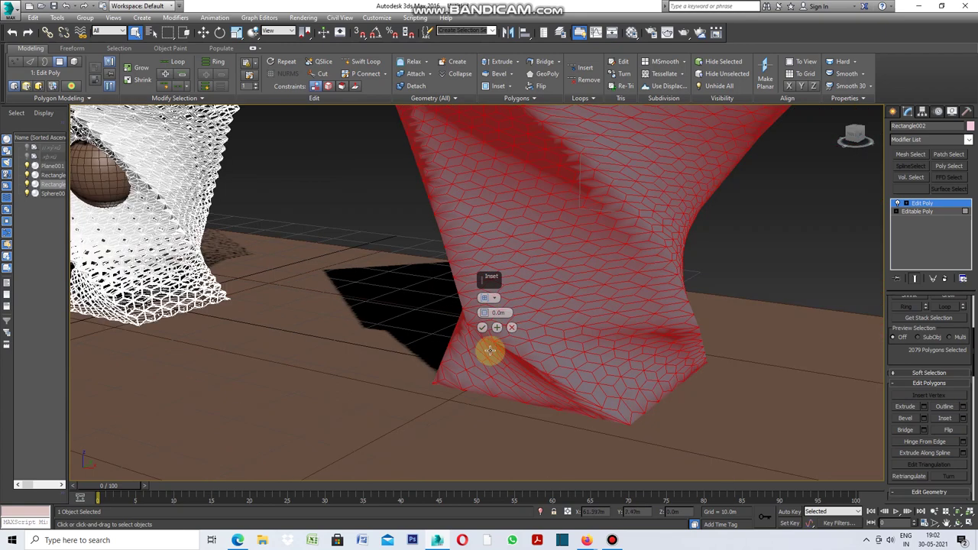
{"action": "left_click", "coordinate": [495, 300]}
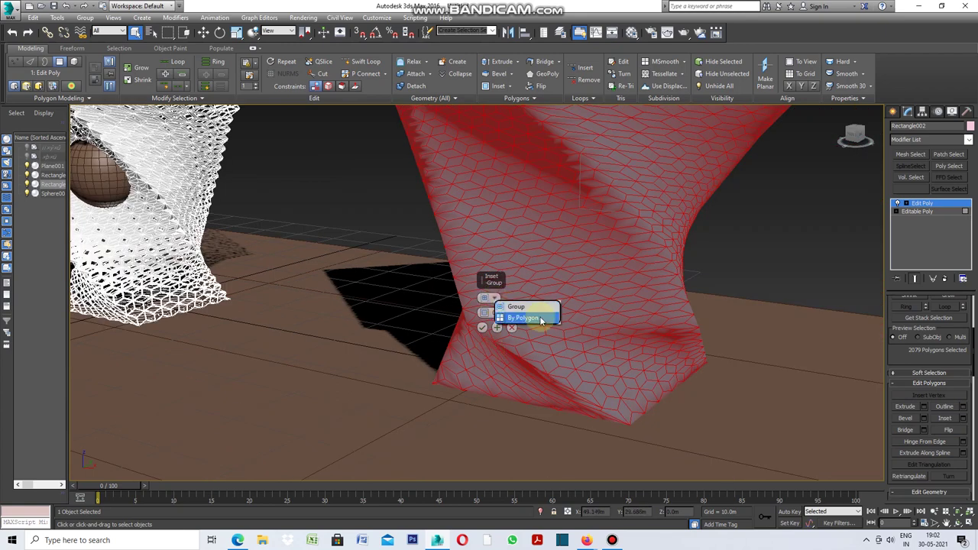
{"action": "left_click", "coordinate": [527, 318]}
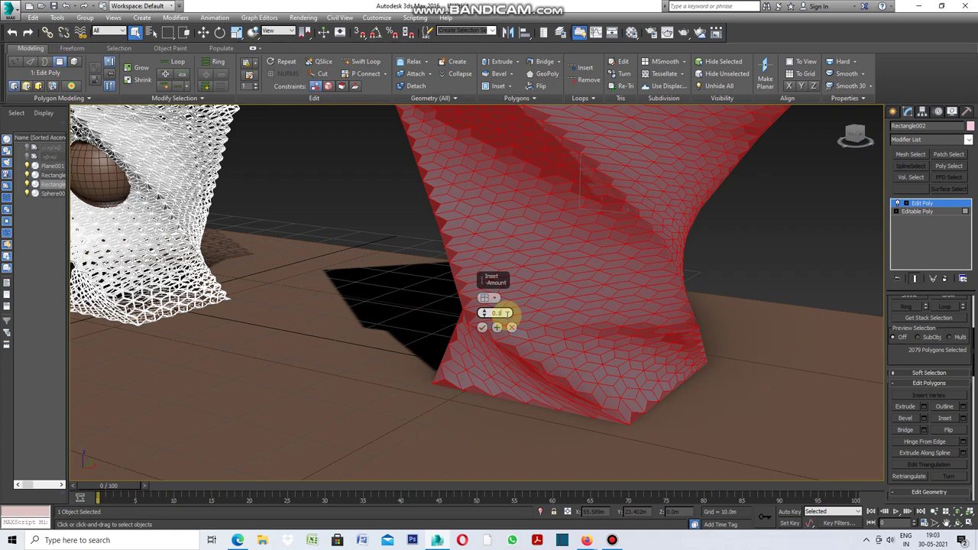
Try inset amounts of 0.1m and then 0.5m in the Inset caddy.
{"action": "key", "text": "Return"}
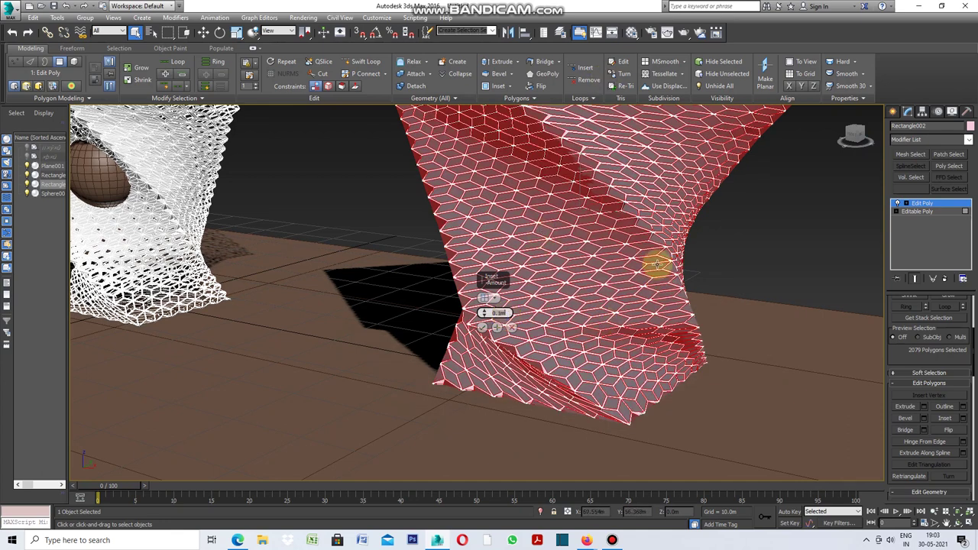
{"action": "scroll", "coordinate": [440, 294], "scroll_direction": "down", "scroll_amount": 5}
{"action": "scroll", "coordinate": [510, 262], "scroll_direction": "up", "scroll_amount": 5}
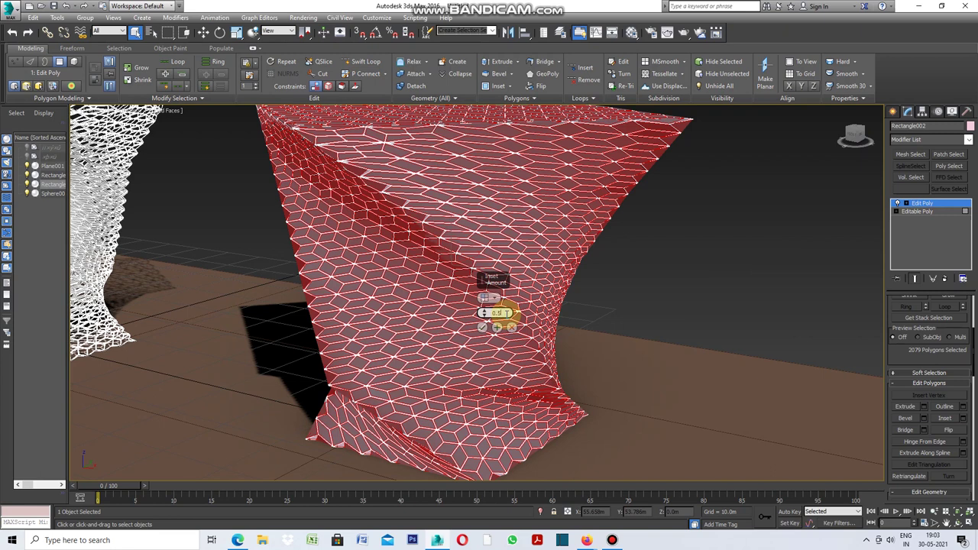
{"action": "key", "text": "Return"}
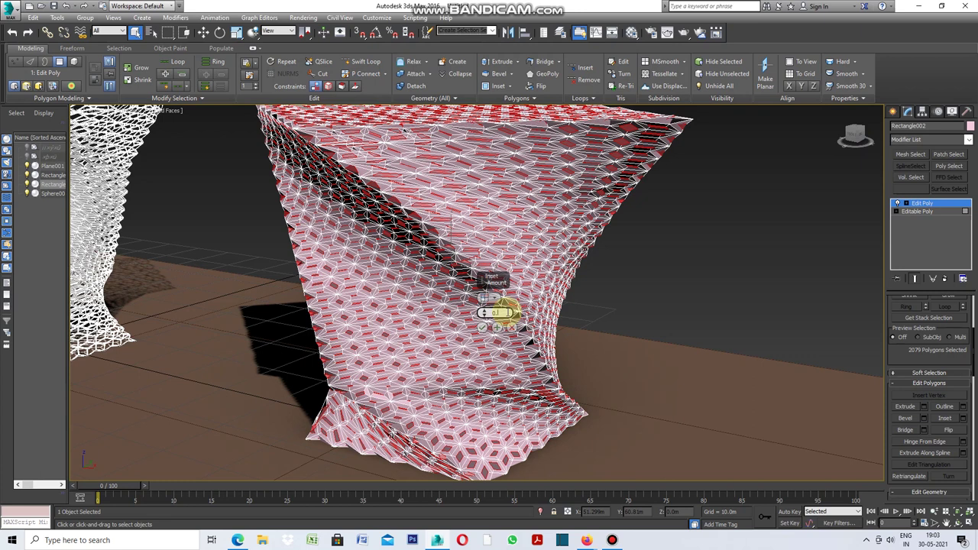
{"action": "key", "text": "XF86AudioLowerVolume"}
Reselect all polygons with Ctrl+A and apply a 0.45m inset.
{"action": "left_click", "coordinate": [625, 312]}
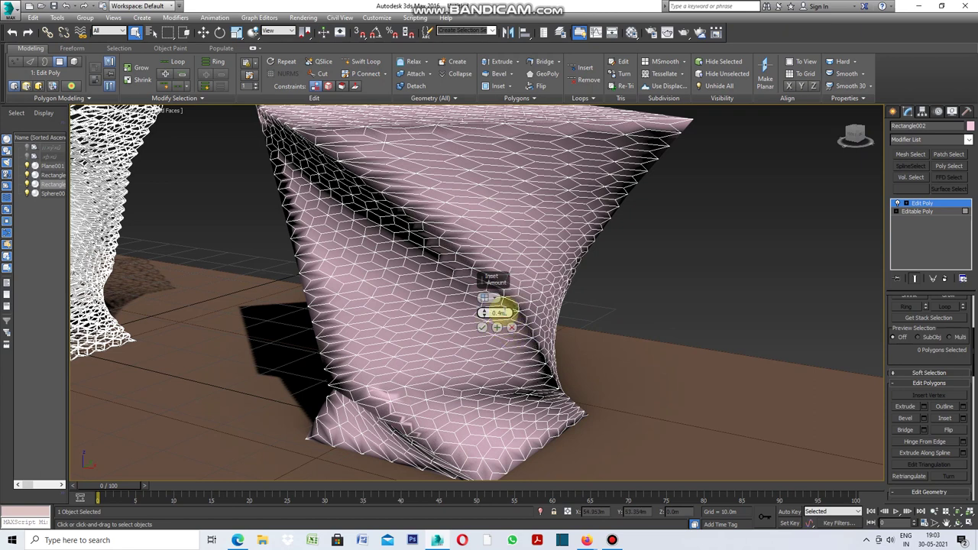
{"action": "key", "text": "ctrl+a"}
{"action": "middle_click_drag", "start_coordinate": [504, 315], "coordinate": [349, 278], "text": "alt"}
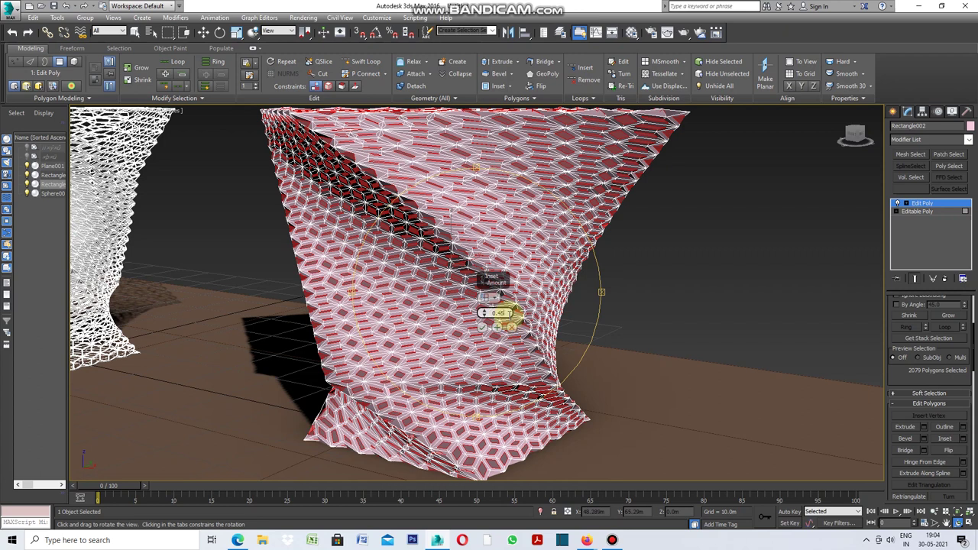
{"action": "key", "text": "Return"}
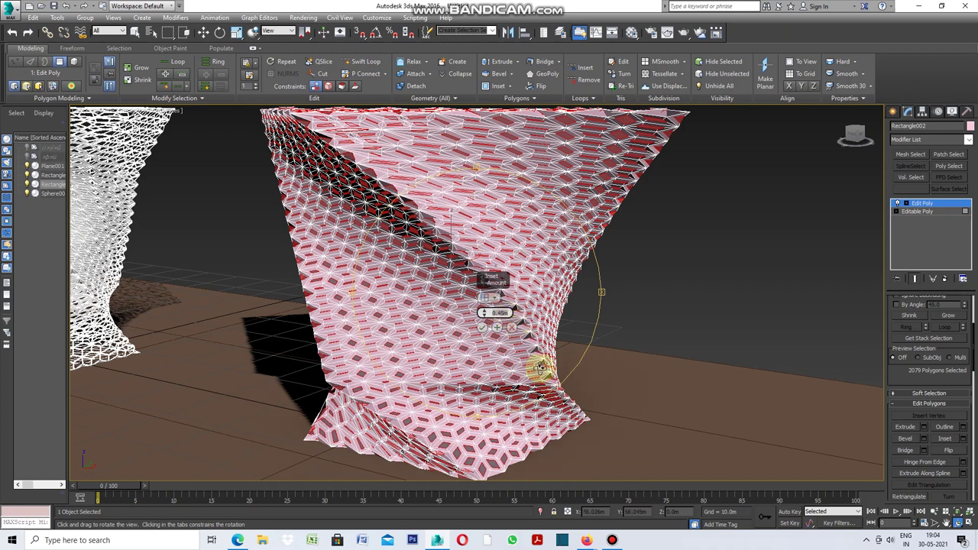
{"action": "left_click", "coordinate": [482, 329]}
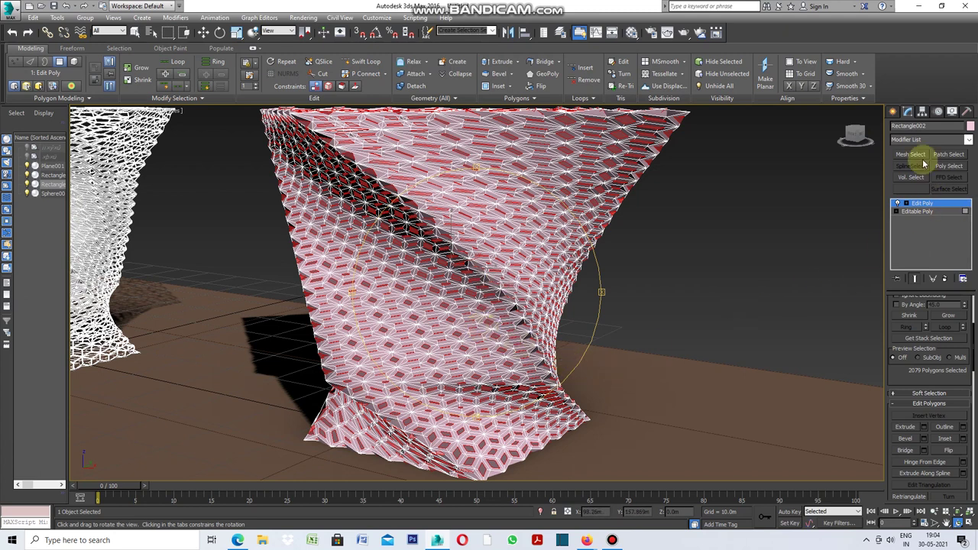
{"action": "left_click", "coordinate": [967, 141]}
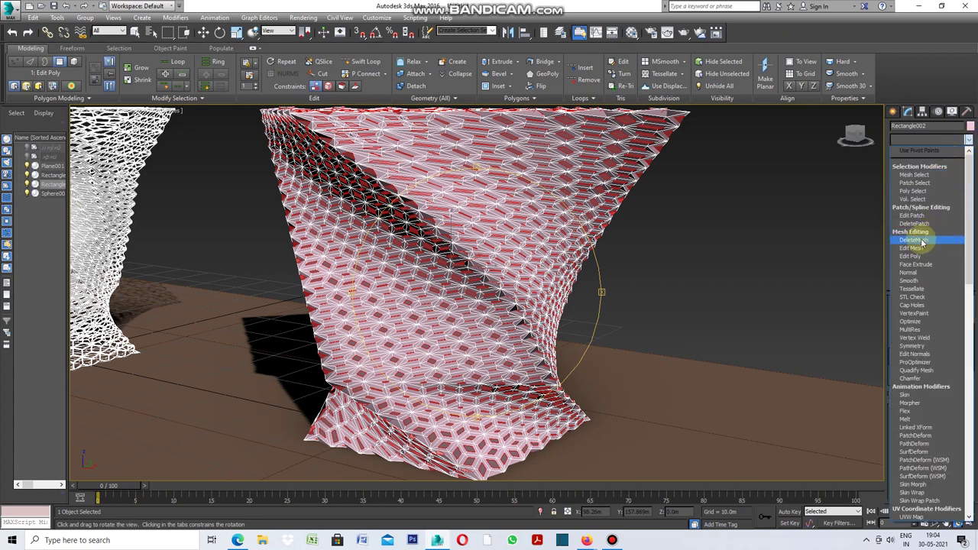
Add a DeleteMesh modifier to the vase, topped by another Edit Poly.
{"action": "left_click", "coordinate": [914, 241]}
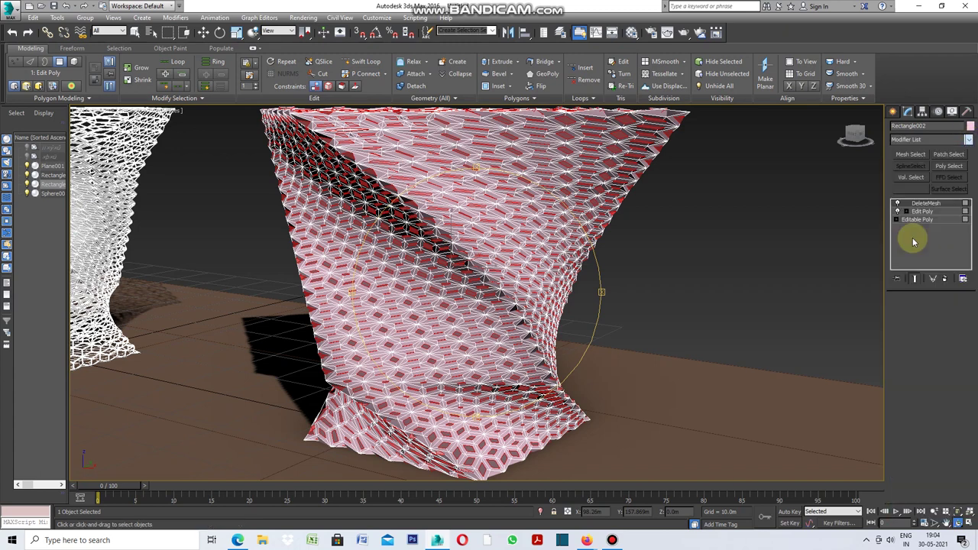
{"action": "scroll", "coordinate": [618, 260], "scroll_direction": "down", "scroll_amount": 5}
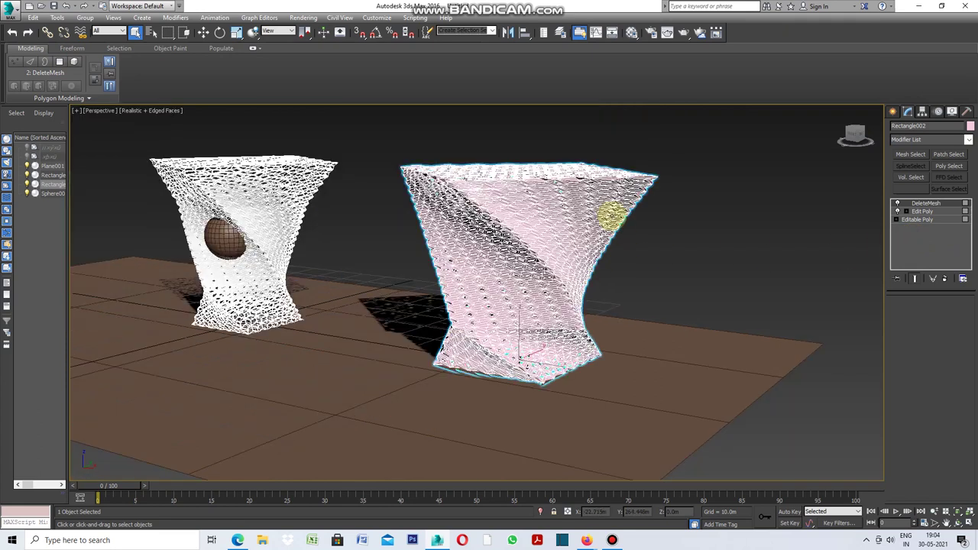
{"action": "scroll", "coordinate": [612, 216], "scroll_direction": "up", "scroll_amount": 5}
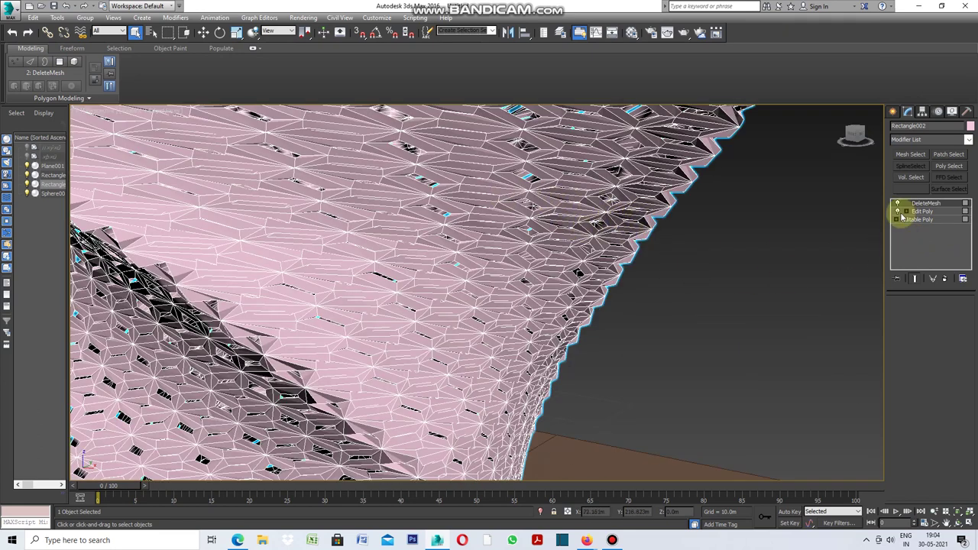
{"action": "left_click", "coordinate": [968, 142]}
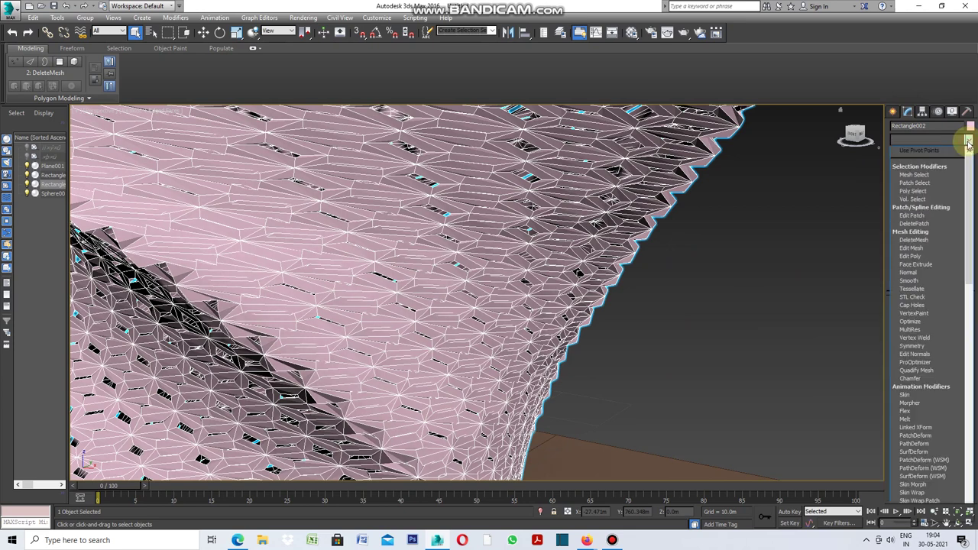
{"action": "left_click", "coordinate": [921, 259]}
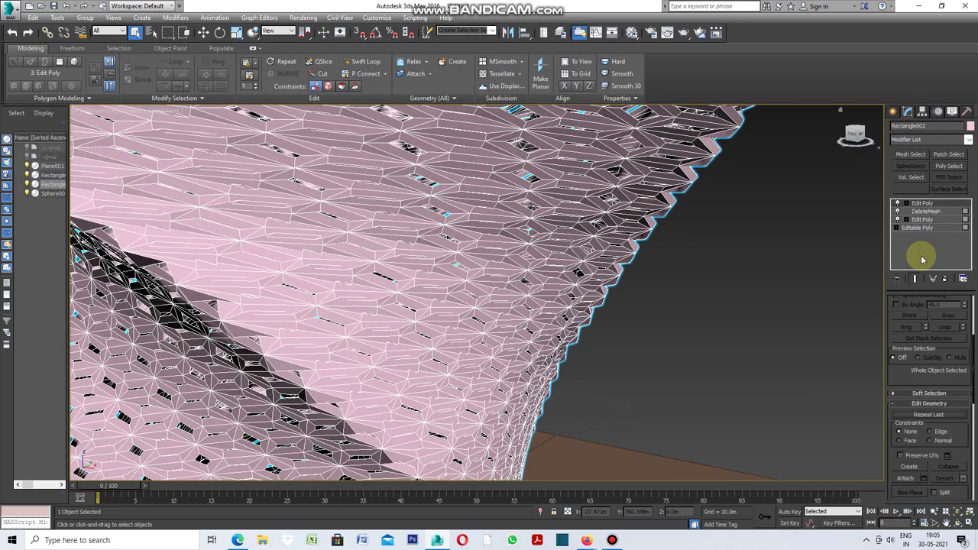
Zoom extents with Z to frame the whole pink vase and reselect its mesh.
{"action": "key", "text": "z"}
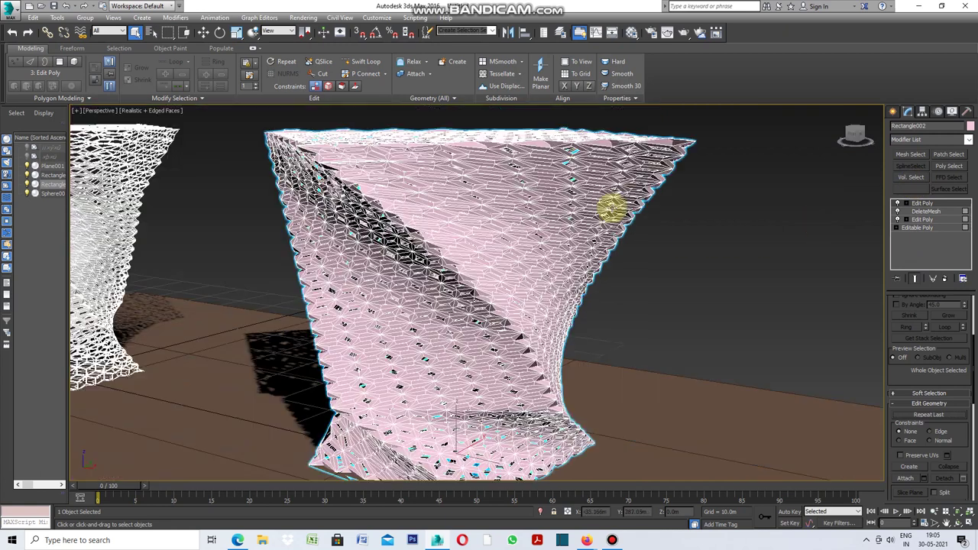
{"action": "left_click", "coordinate": [688, 227]}
{"action": "left_click", "coordinate": [620, 194]}
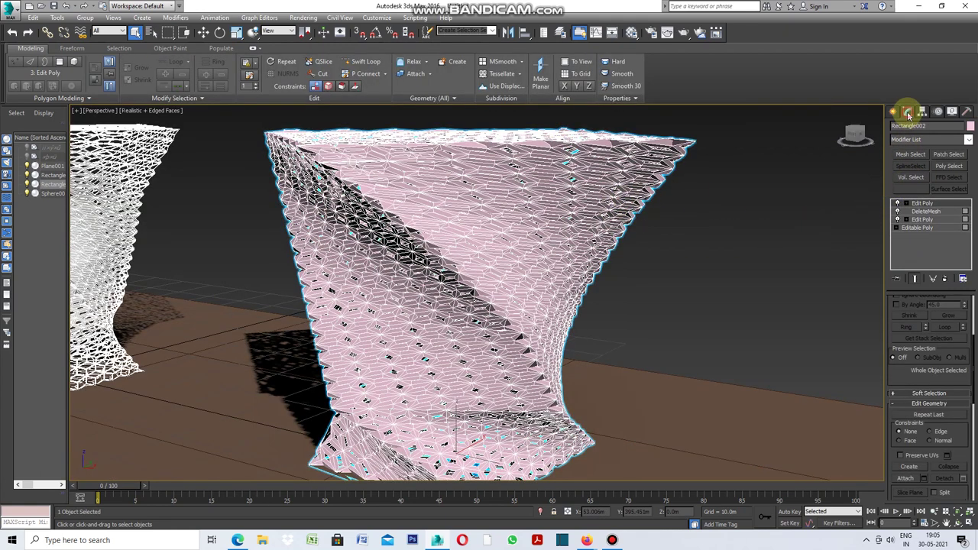
{"action": "left_click", "coordinate": [968, 140]}
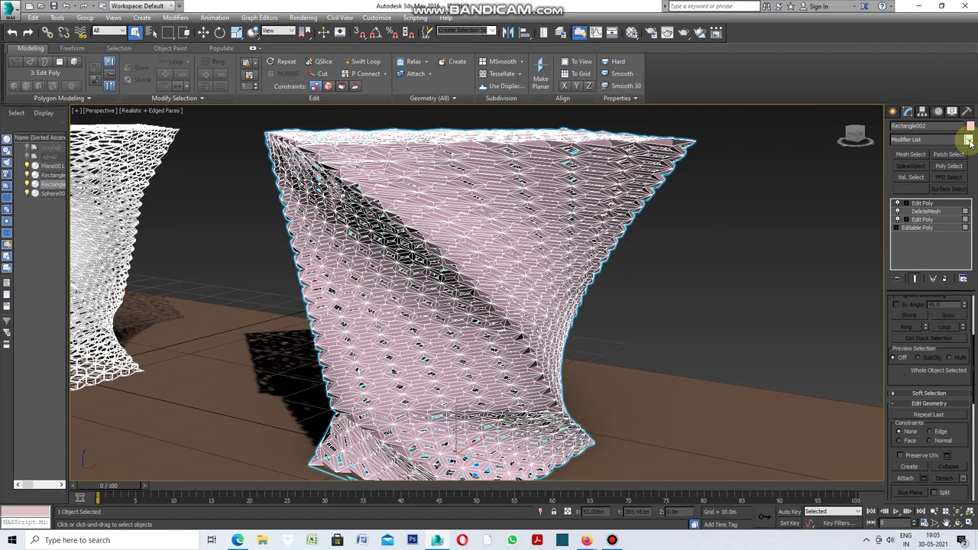
{"action": "left_click", "coordinate": [968, 140]}
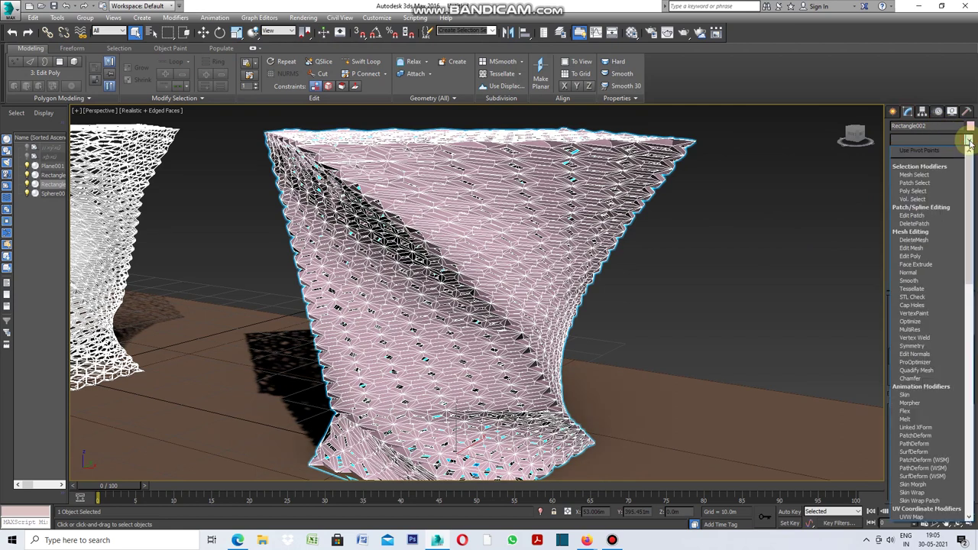
Add a Morpher and capture the vase's current shape as morph target 01.
{"action": "left_click", "coordinate": [932, 405]}
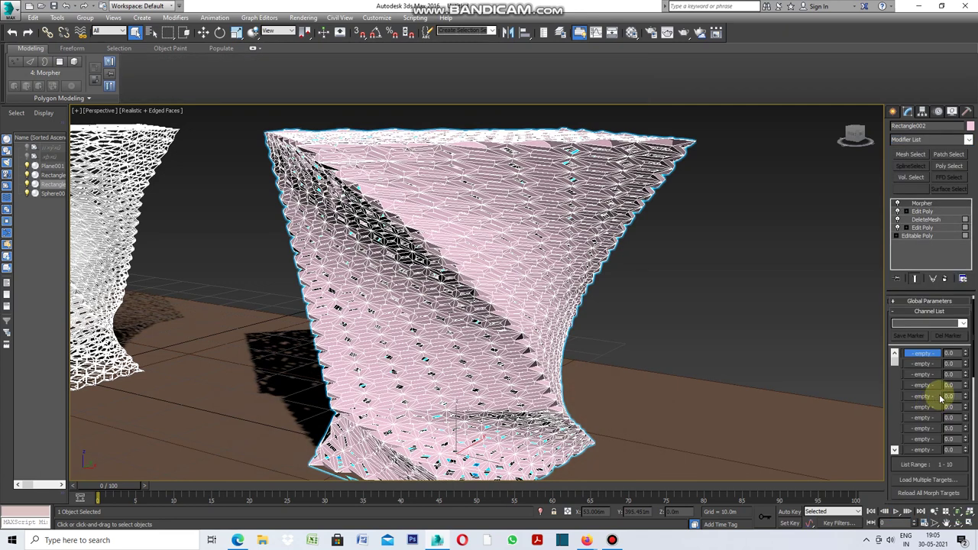
{"action": "left_click_drag", "start_coordinate": [973, 325], "coordinate": [974, 398]}
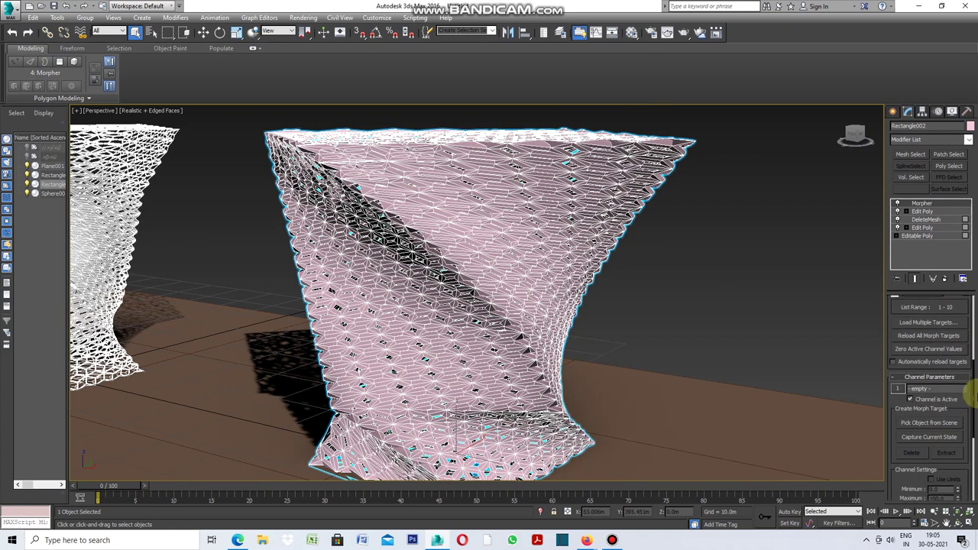
{"action": "left_click", "coordinate": [940, 431]}
{"action": "type", "text": "01"}
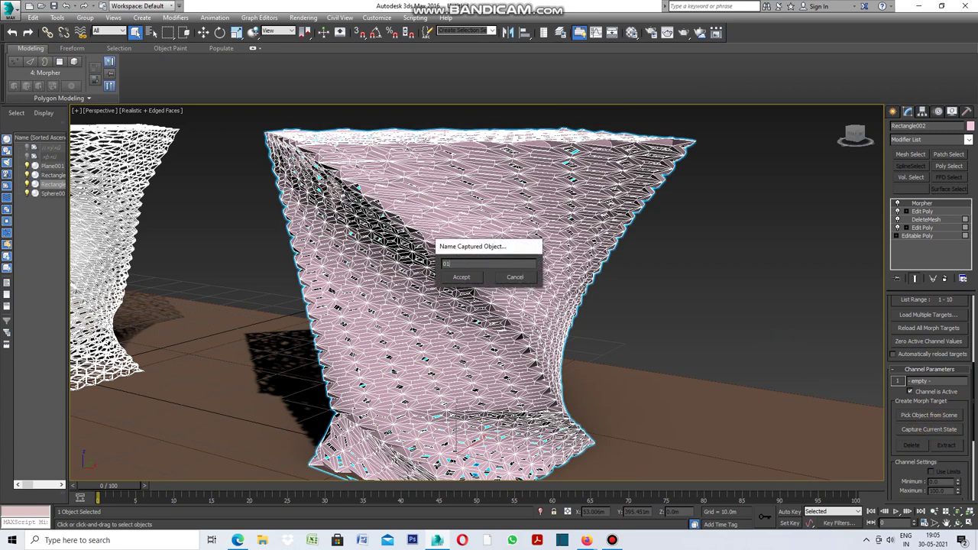
{"action": "left_click", "coordinate": [467, 277]}
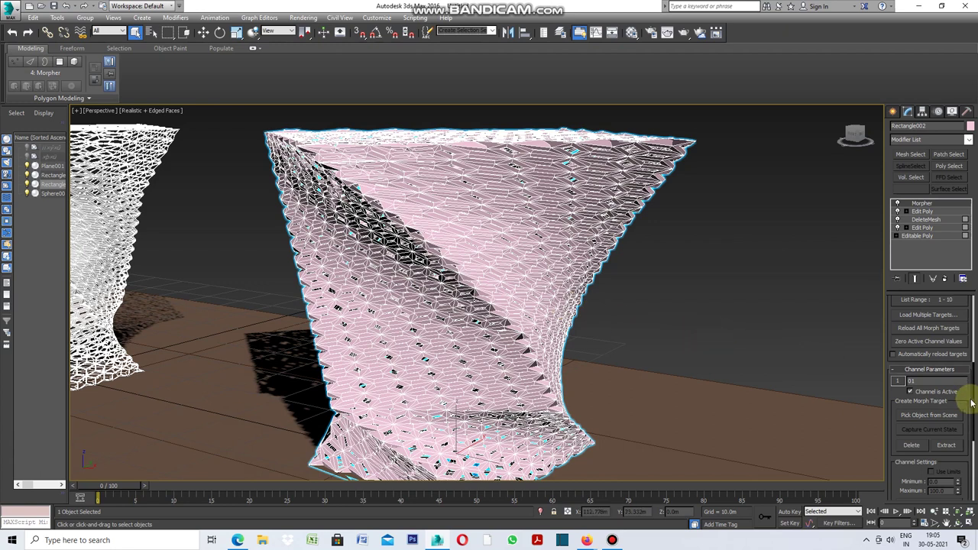
{"action": "scroll", "coordinate": [964, 378], "scroll_direction": "up", "scroll_amount": 2}
{"action": "scroll", "coordinate": [970, 351], "scroll_direction": "up", "scroll_amount": 2}
{"action": "scroll", "coordinate": [970, 321], "scroll_direction": "up", "scroll_amount": 2}
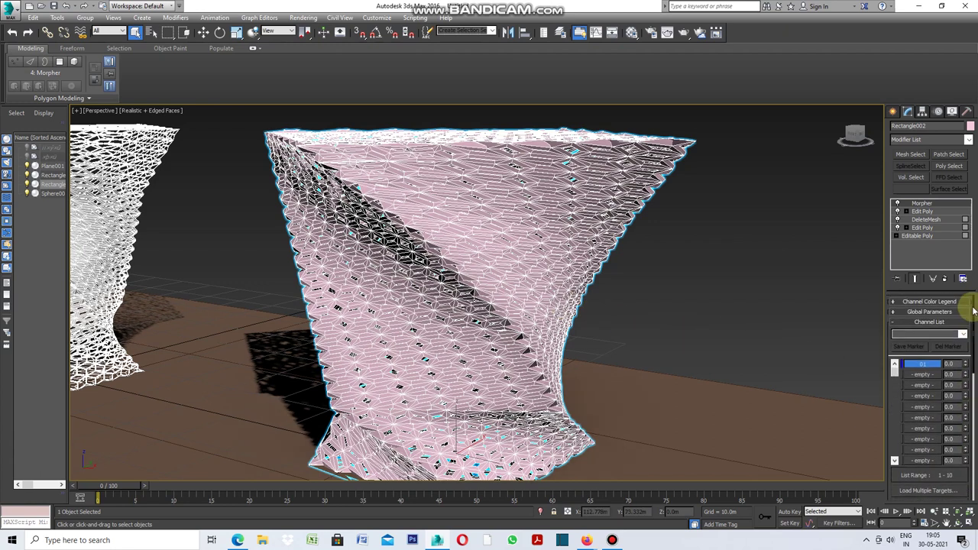
{"action": "left_click", "coordinate": [926, 228]}
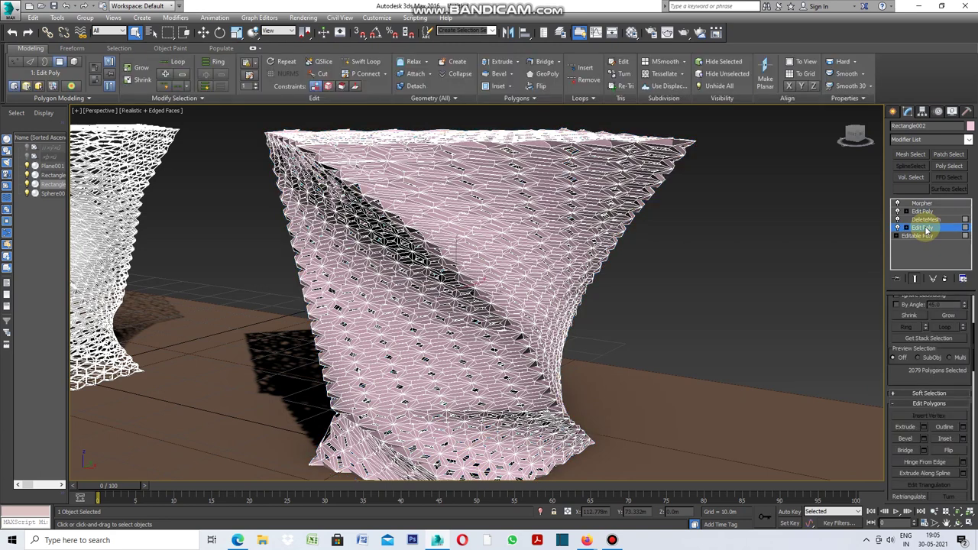
In the lower Edit Poly, try insets around 0.865m and zero, then apply a lattice-strand inset.
{"action": "left_click_drag", "start_coordinate": [973, 344], "coordinate": [973, 313]}
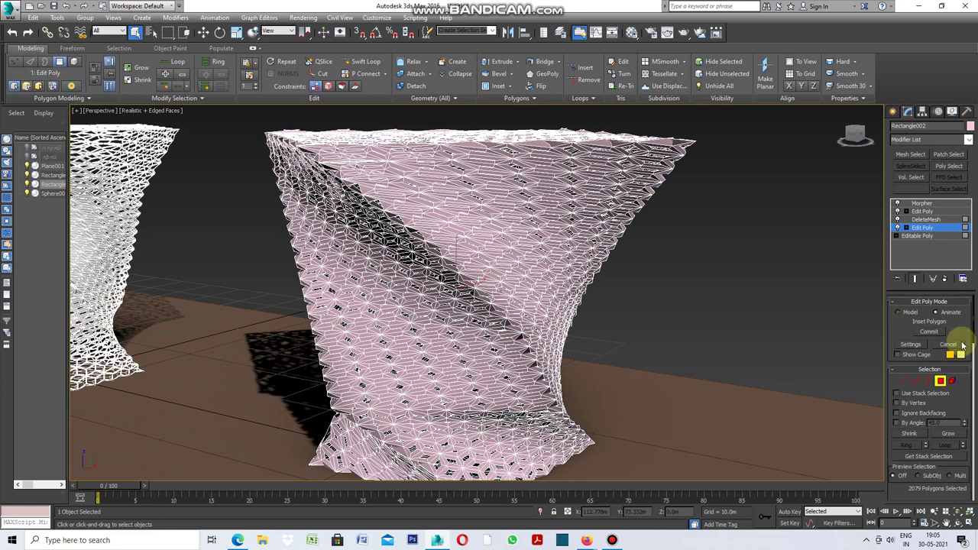
{"action": "left_click", "coordinate": [915, 347]}
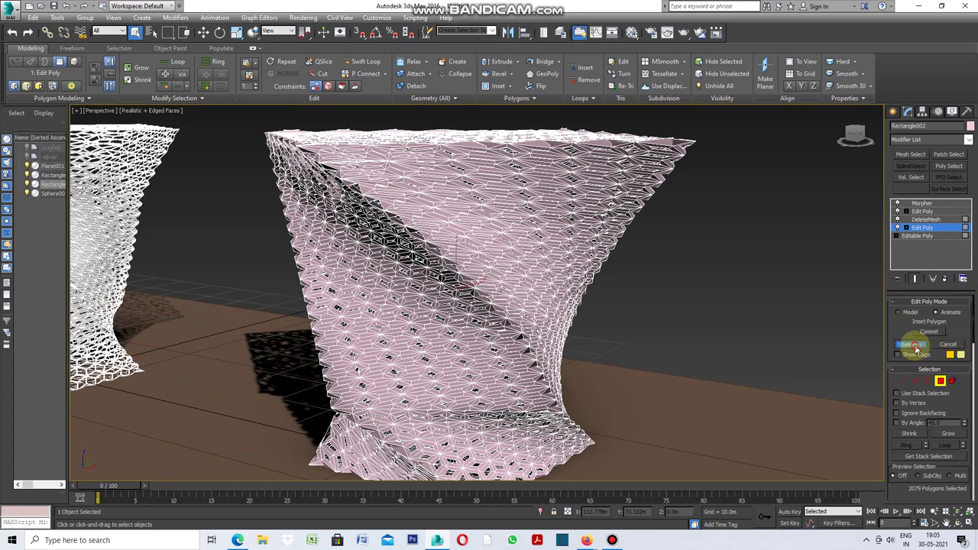
{"action": "scroll", "coordinate": [482, 339], "scroll_direction": "up", "scroll_amount": 3}
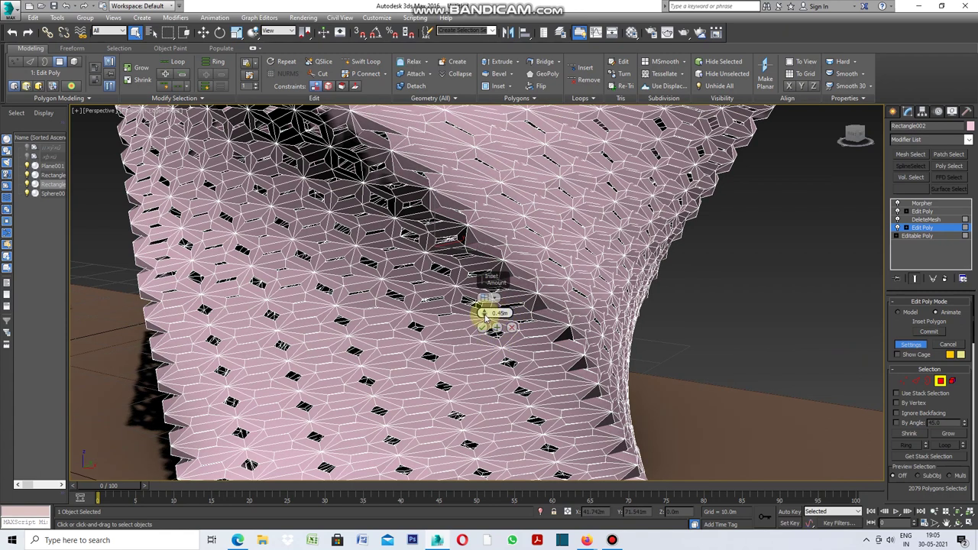
{"action": "left_click_drag", "start_coordinate": [485, 313], "coordinate": [484, 314]}
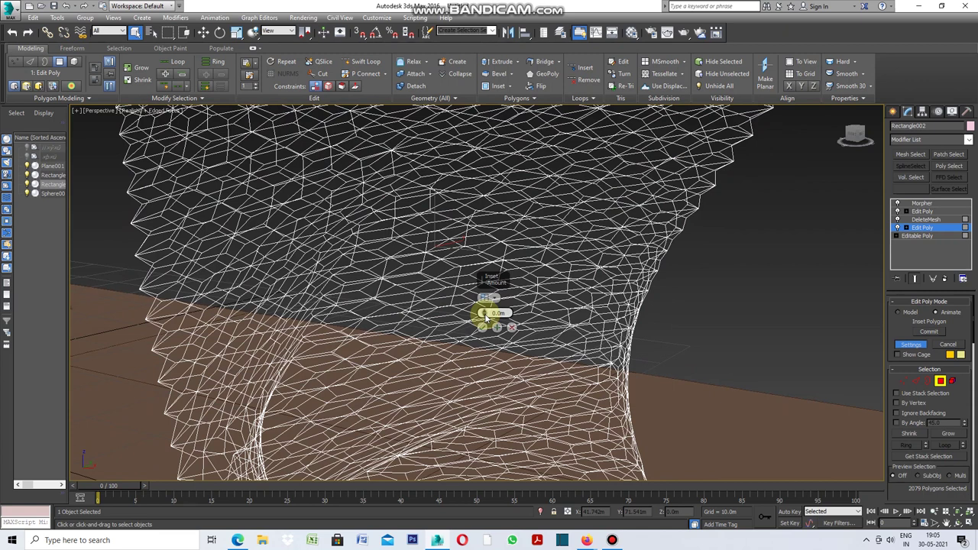
{"action": "left_click_drag", "start_coordinate": [486, 316], "coordinate": [486, 319]}
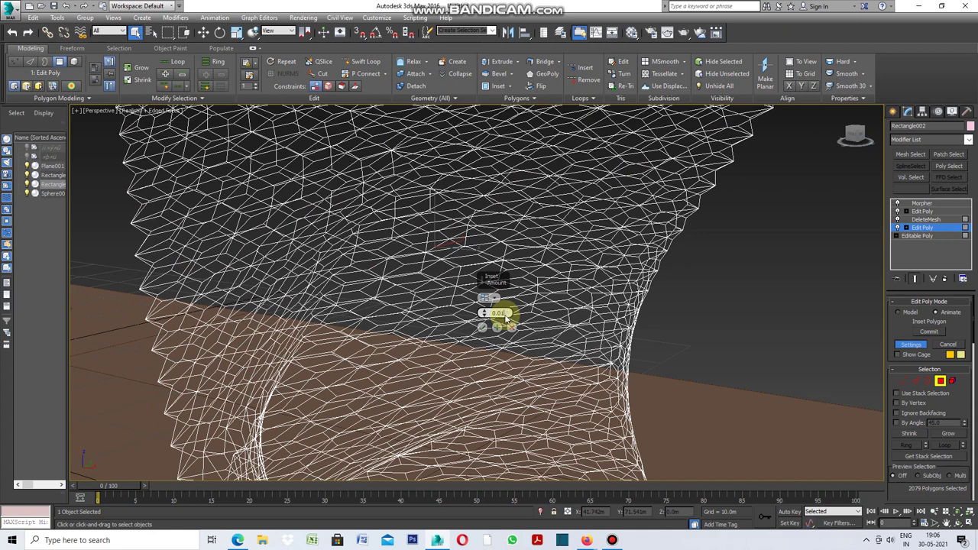
{"action": "left_click_drag", "start_coordinate": [504, 314], "coordinate": [504, 319]}
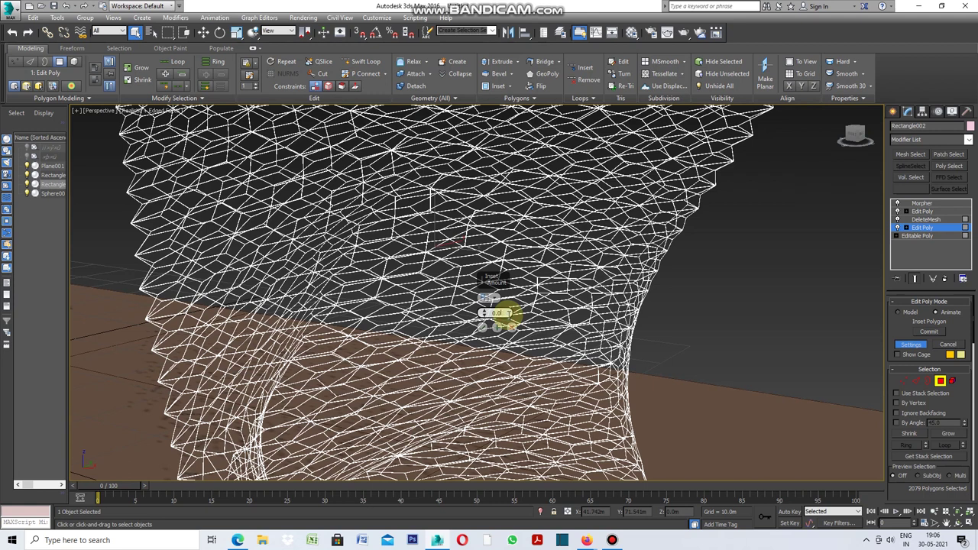
{"action": "scroll", "coordinate": [510, 315], "scroll_direction": "down", "scroll_amount": 2}
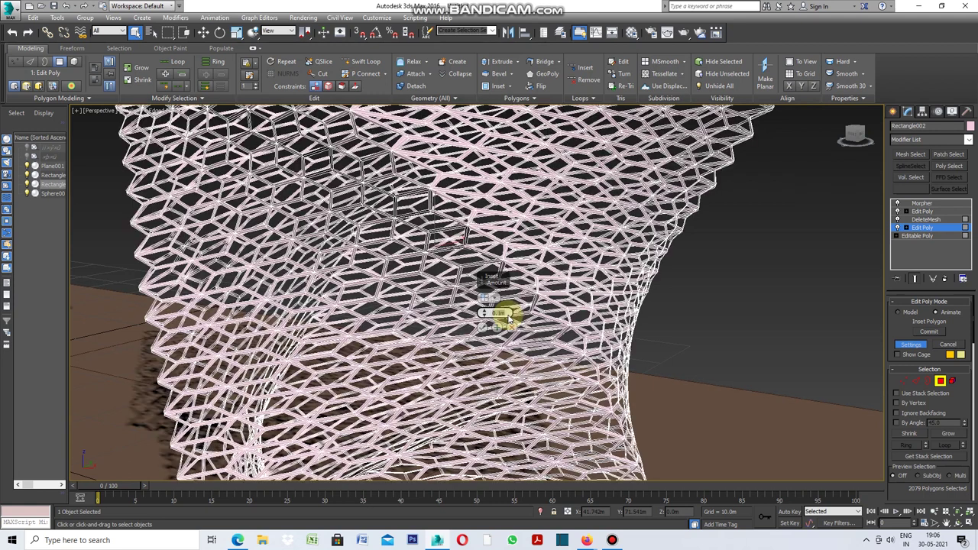
{"action": "scroll", "coordinate": [521, 313], "scroll_direction": "down", "scroll_amount": 2}
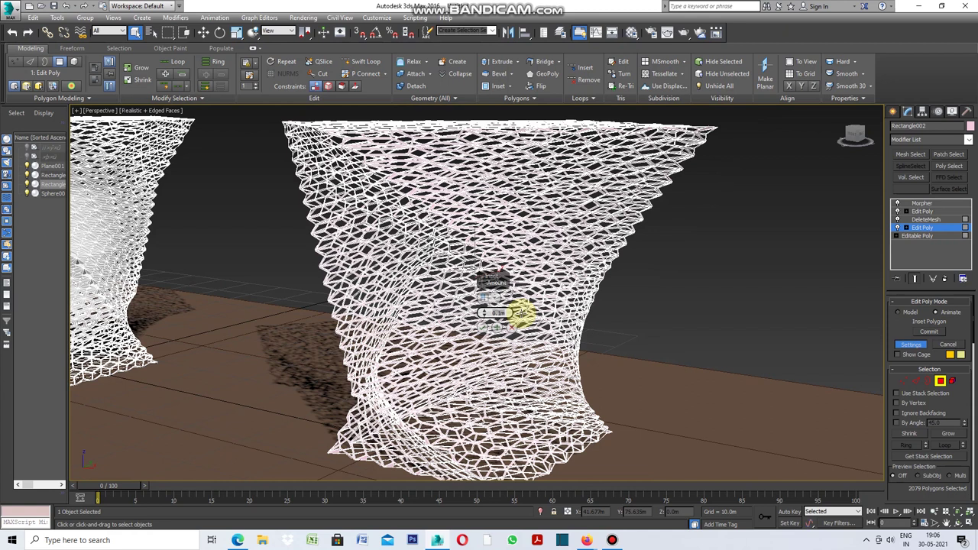
{"action": "scroll", "coordinate": [466, 280], "scroll_direction": "up", "scroll_amount": 3}
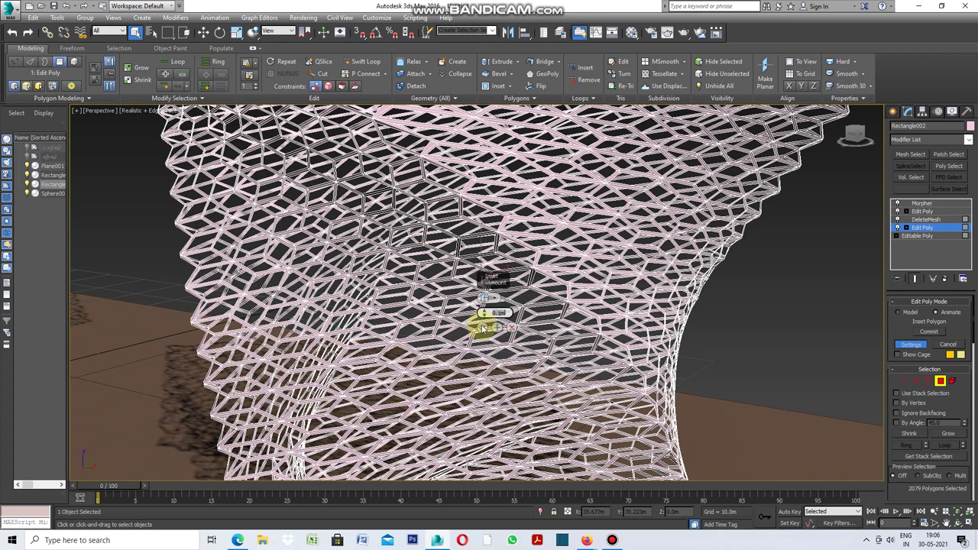
{"action": "left_click", "coordinate": [483, 327]}
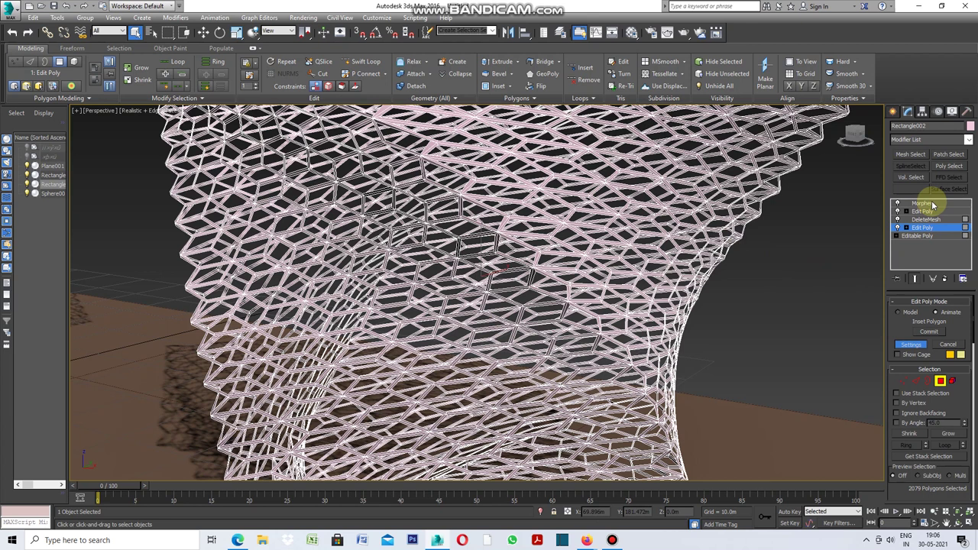
In the Morpher, capture the lattice shape into the second channel as target 02.
{"action": "left_click", "coordinate": [931, 203]}
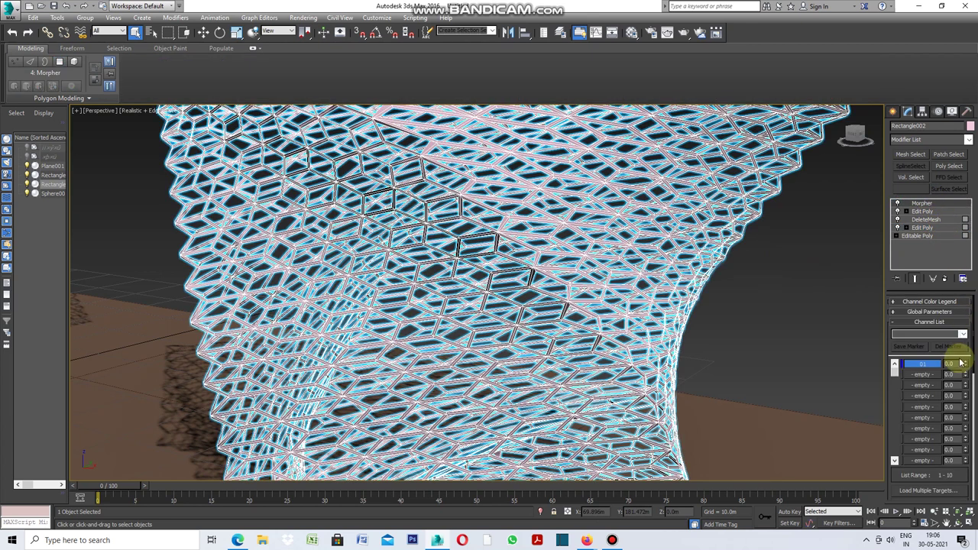
{"action": "left_click", "coordinate": [927, 375]}
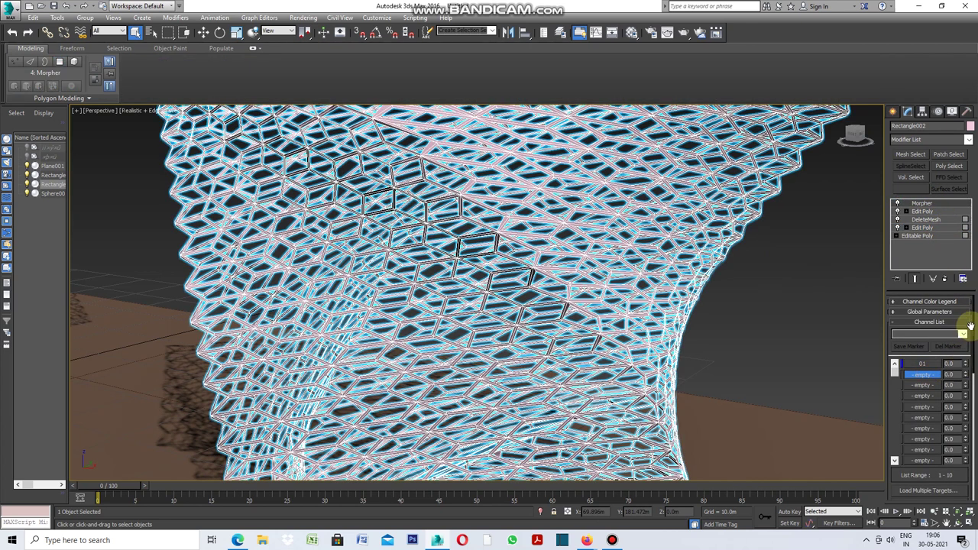
{"action": "left_click_drag", "start_coordinate": [972, 322], "coordinate": [971, 391]}
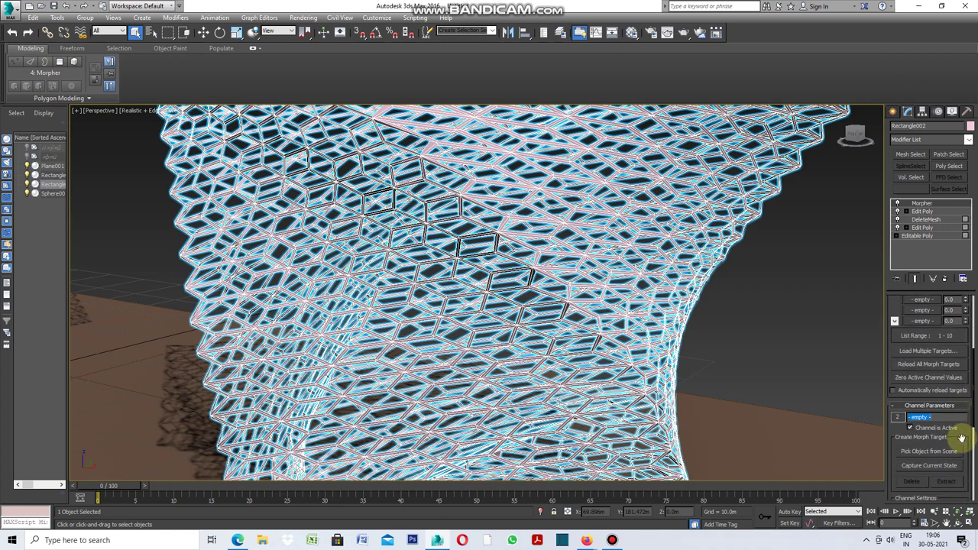
{"action": "left_click", "coordinate": [929, 465]}
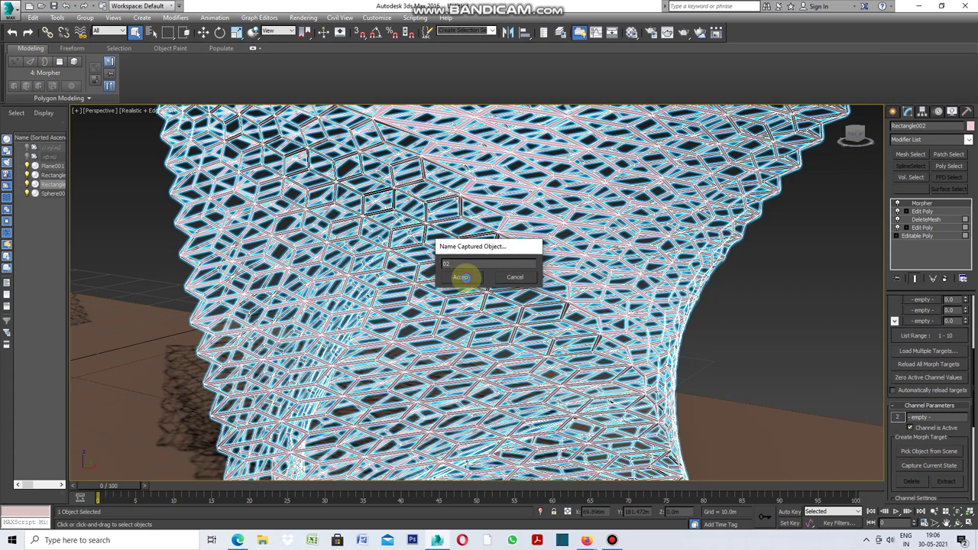
{"action": "left_click", "coordinate": [463, 278]}
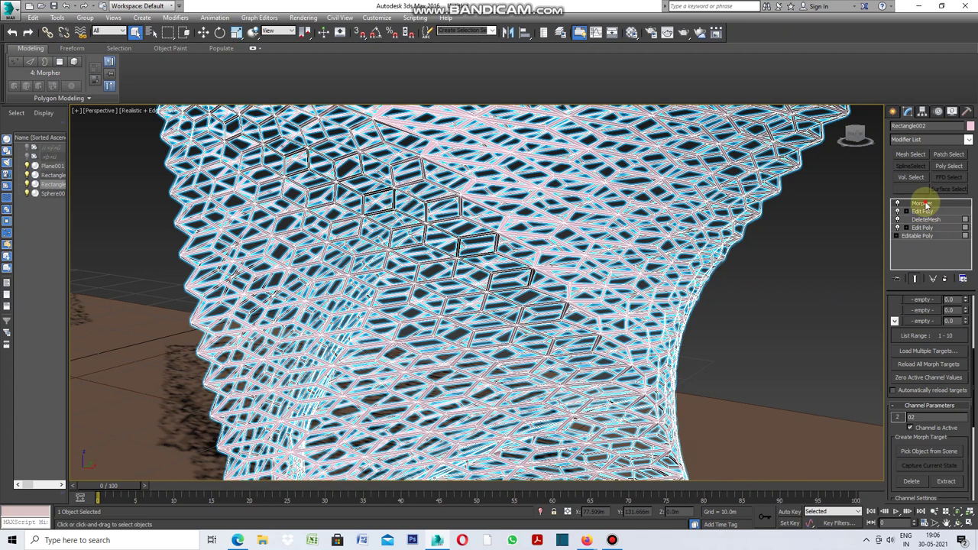
Preview channel 01 by raising its amount, then return it to 0.0.
{"action": "mouse_move", "coordinate": [969, 359]}
{"action": "left_mouse_down"}
{"action": "mouse_move", "coordinate": [974, 365]}
{"action": "mouse_move", "coordinate": [970, 302]}
{"action": "left_mouse_up"}
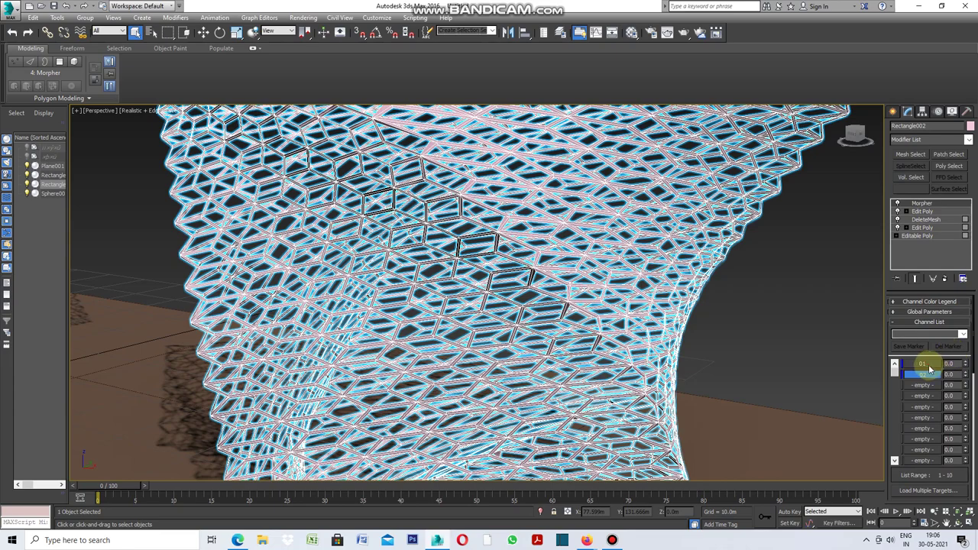
{"action": "left_click", "coordinate": [964, 366]}
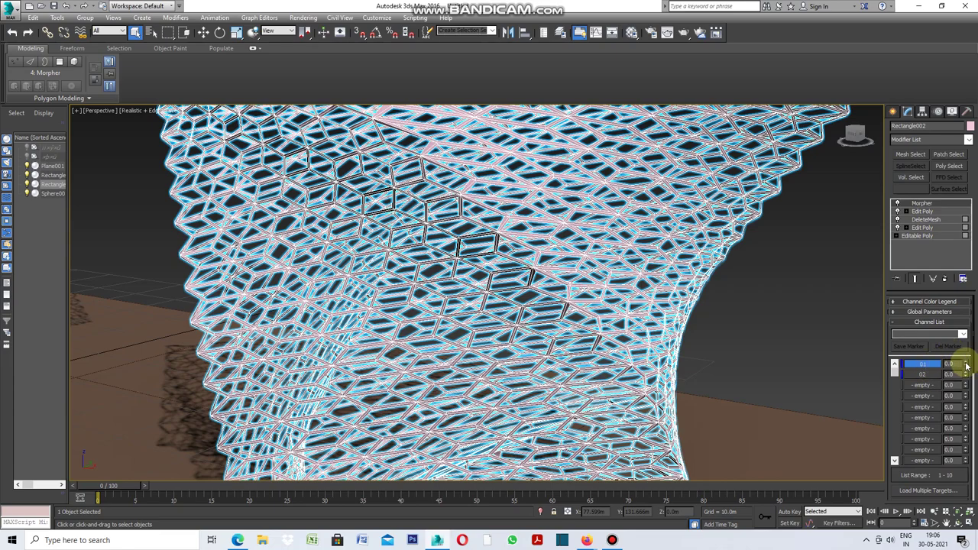
{"action": "left_click_drag", "start_coordinate": [966, 367], "coordinate": [961, 311]}
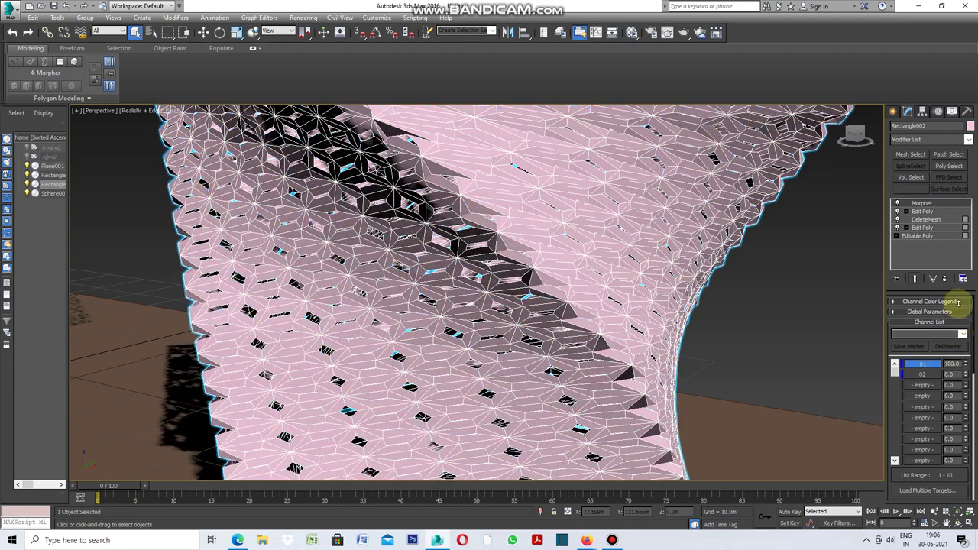
{"action": "mouse_move", "coordinate": [961, 310]}
{"action": "left_mouse_down"}
{"action": "mouse_move", "coordinate": [963, 376]}
{"action": "mouse_move", "coordinate": [964, 327]}
{"action": "mouse_move", "coordinate": [955, 364]}
{"action": "mouse_move", "coordinate": [966, 312]}
{"action": "mouse_move", "coordinate": [964, 374]}
{"action": "left_mouse_up"}
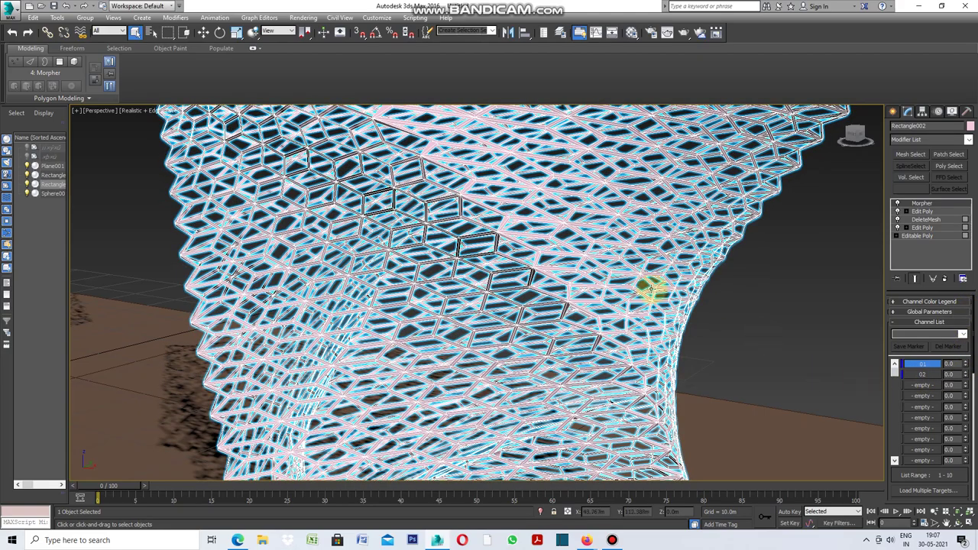
{"action": "scroll", "coordinate": [651, 289], "scroll_direction": "down", "scroll_amount": 5}
{"action": "scroll", "coordinate": [667, 287], "scroll_direction": "up", "scroll_amount": 4}
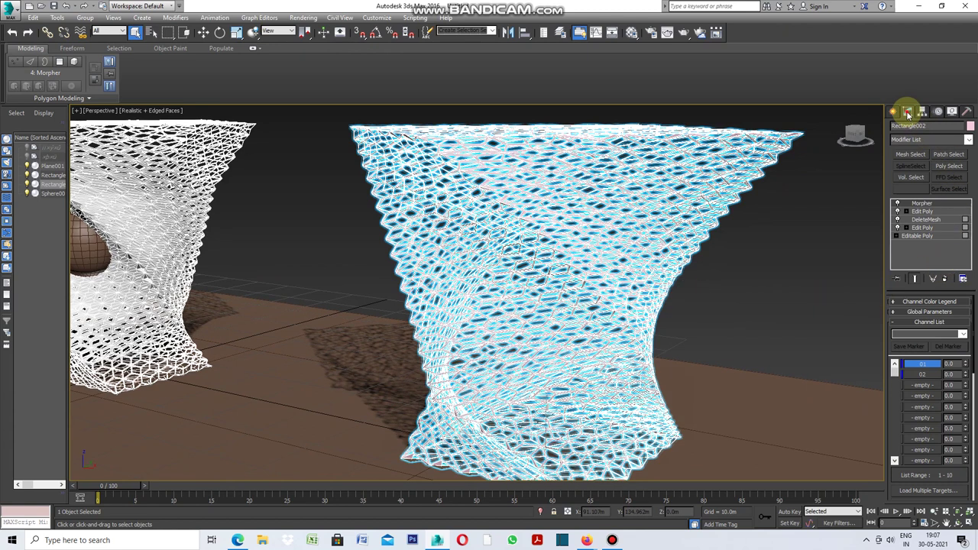
Add a Vol. Select modifier to the vase at Vertex selection level.
{"action": "left_click", "coordinate": [967, 140]}
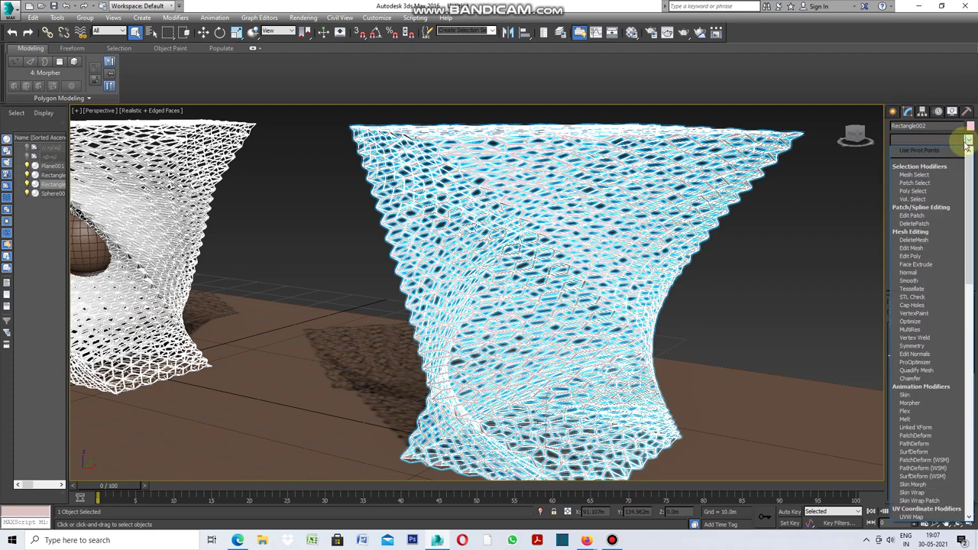
{"action": "left_click", "coordinate": [915, 200]}
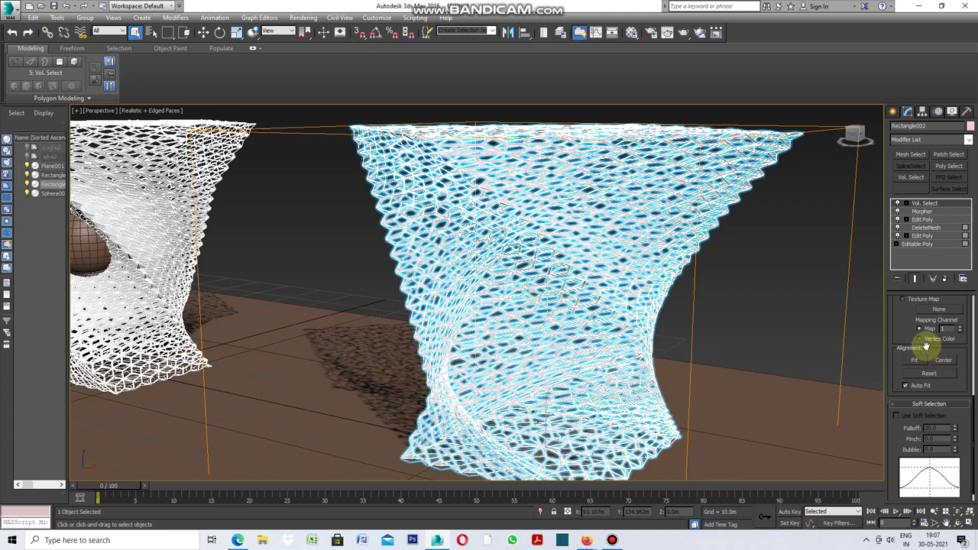
{"action": "scroll", "coordinate": [925, 346], "scroll_direction": "up", "scroll_amount": 1}
{"action": "scroll", "coordinate": [926, 346], "scroll_direction": "up", "scroll_amount": 2}
{"action": "scroll", "coordinate": [926, 346], "scroll_direction": "up", "scroll_amount": 2}
{"action": "scroll", "coordinate": [926, 346], "scroll_direction": "up", "scroll_amount": 2}
{"action": "scroll", "coordinate": [927, 346], "scroll_direction": "up", "scroll_amount": 1}
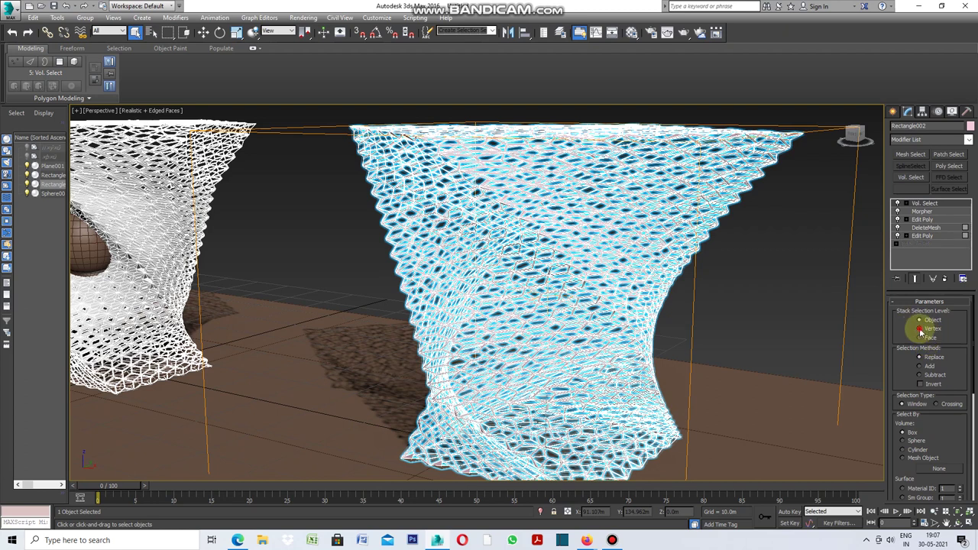
{"action": "left_click", "coordinate": [919, 328]}
Set the volume to Mesh Object and enable Use Soft Selection with falloff 15.4.
{"action": "scroll", "coordinate": [924, 340], "scroll_direction": "down", "scroll_amount": 1}
{"action": "scroll", "coordinate": [924, 339], "scroll_direction": "down", "scroll_amount": 1}
{"action": "left_click", "coordinate": [903, 412]}
{"action": "scroll", "coordinate": [937, 383], "scroll_direction": "down", "scroll_amount": 1}
{"action": "scroll", "coordinate": [937, 383], "scroll_direction": "down", "scroll_amount": 2}
{"action": "scroll", "coordinate": [937, 384], "scroll_direction": "down", "scroll_amount": 1}
{"action": "scroll", "coordinate": [938, 386], "scroll_direction": "down", "scroll_amount": 1}
{"action": "scroll", "coordinate": [938, 387], "scroll_direction": "down", "scroll_amount": 1}
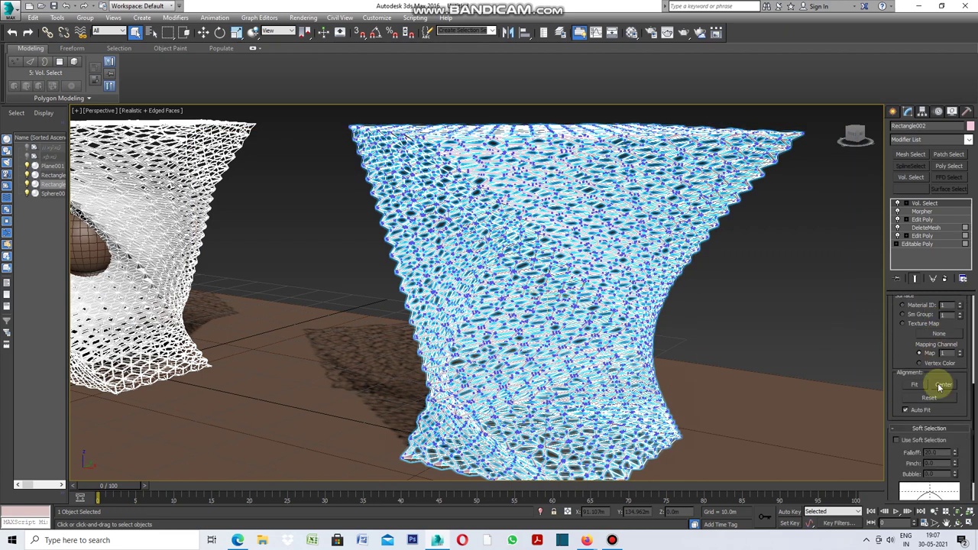
{"action": "scroll", "coordinate": [938, 387], "scroll_direction": "down", "scroll_amount": 1}
{"action": "left_click", "coordinate": [895, 424]}
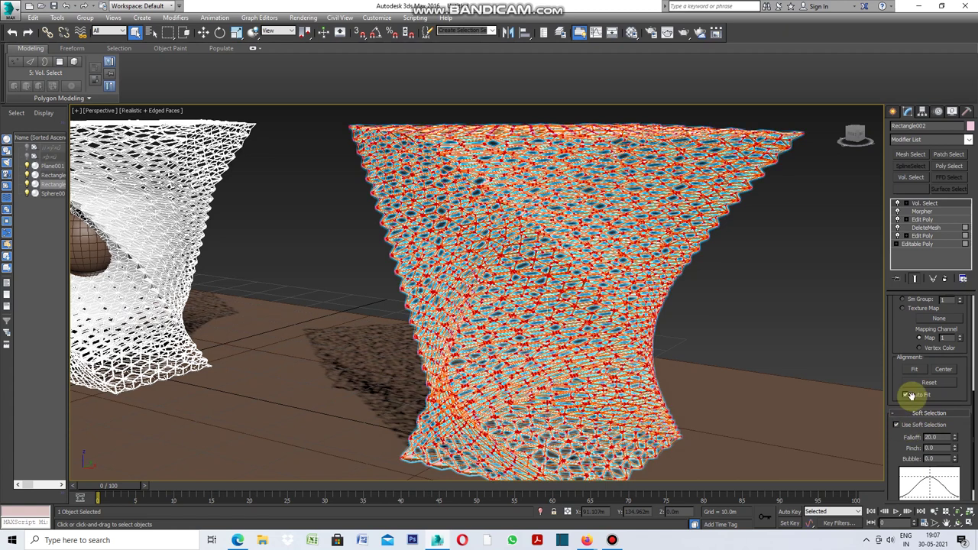
{"action": "scroll", "coordinate": [917, 382], "scroll_direction": "down", "scroll_amount": 1}
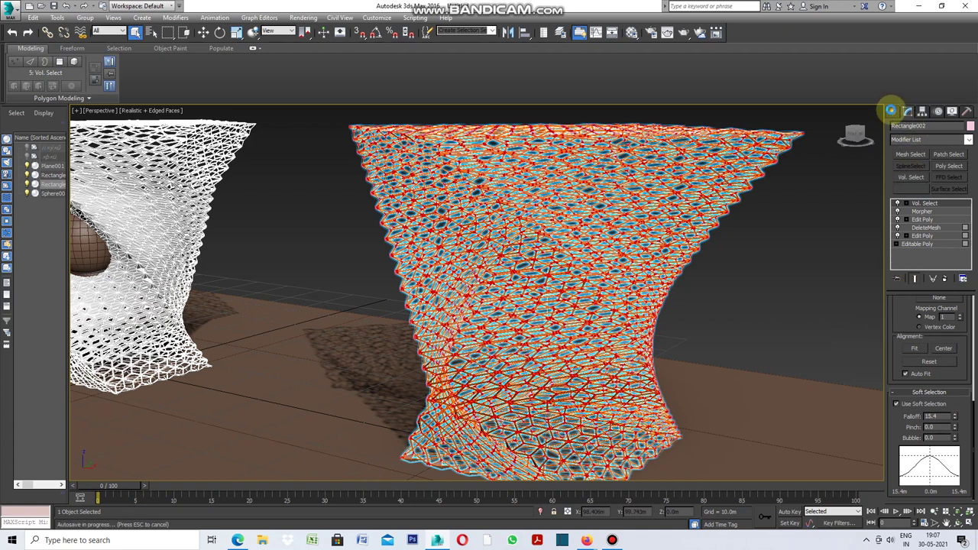
Show Standard Primitives in the Create panel's Geometry category.
{"action": "left_click", "coordinate": [892, 112]}
{"action": "left_click", "coordinate": [907, 128]}
{"action": "left_click", "coordinate": [896, 127]}
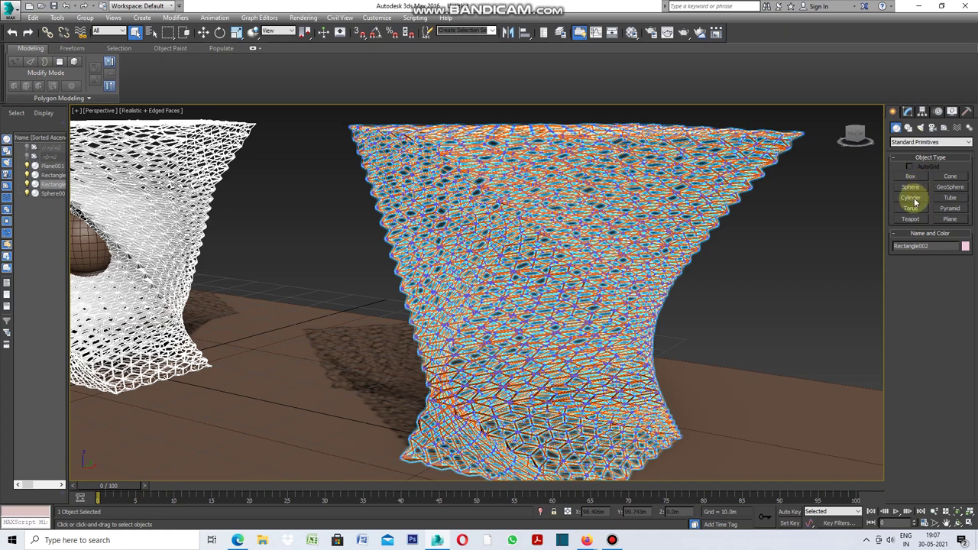
Create a grey cylinder about 1.805m radius and 23.847m tall beside the vase.
{"action": "left_click", "coordinate": [912, 200]}
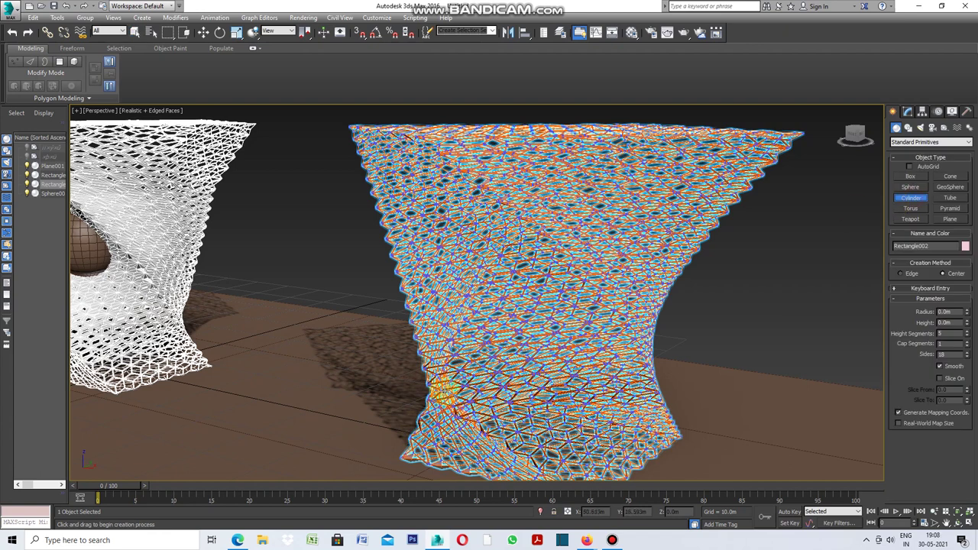
{"action": "scroll", "coordinate": [442, 394], "scroll_direction": "down", "scroll_amount": 4}
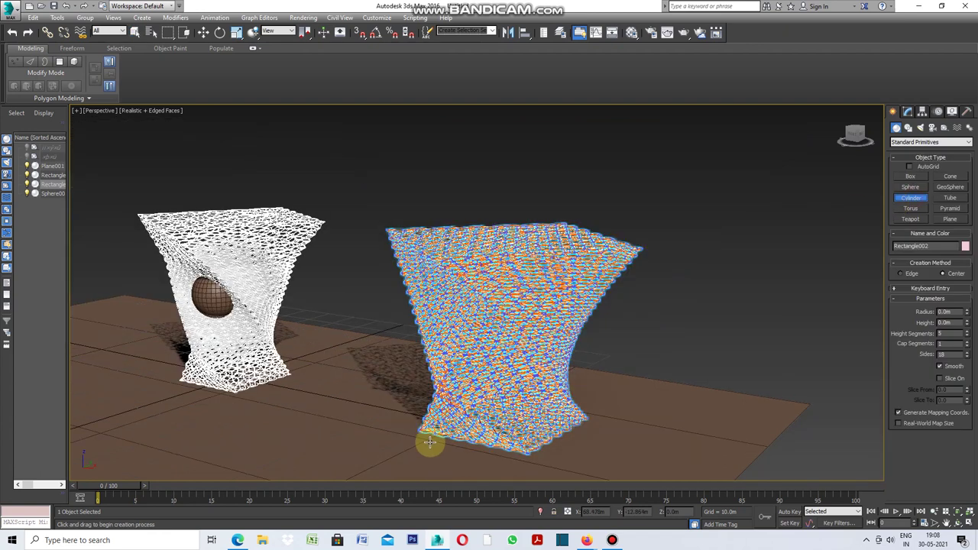
{"action": "left_click_drag", "start_coordinate": [427, 447], "coordinate": [430, 450]}
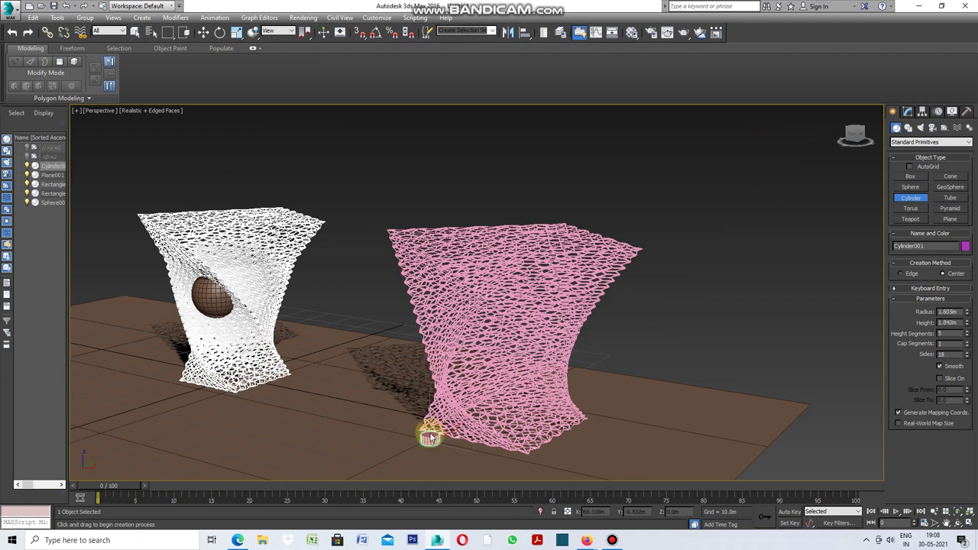
{"action": "left_click", "coordinate": [423, 325]}
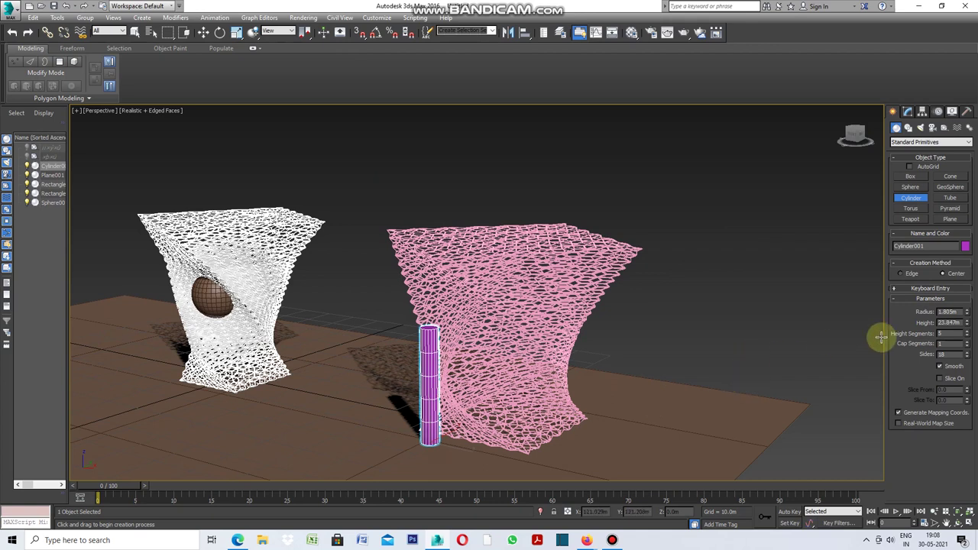
{"action": "left_click", "coordinate": [965, 247]}
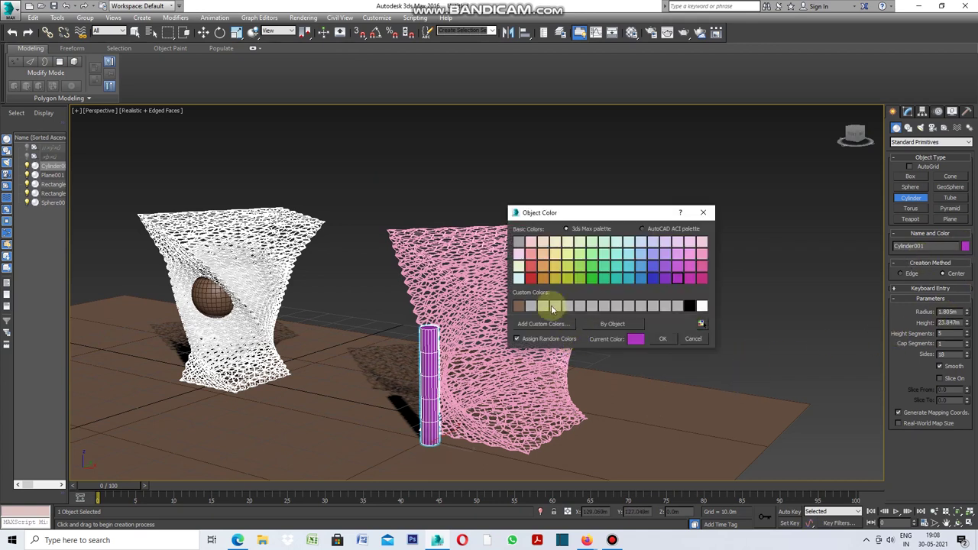
{"action": "left_click", "coordinate": [523, 246]}
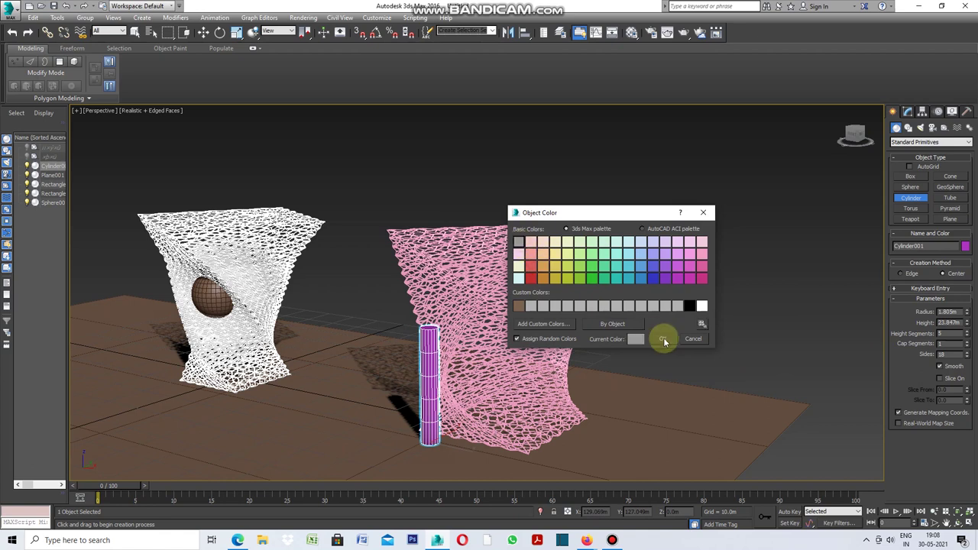
{"action": "left_click", "coordinate": [663, 339]}
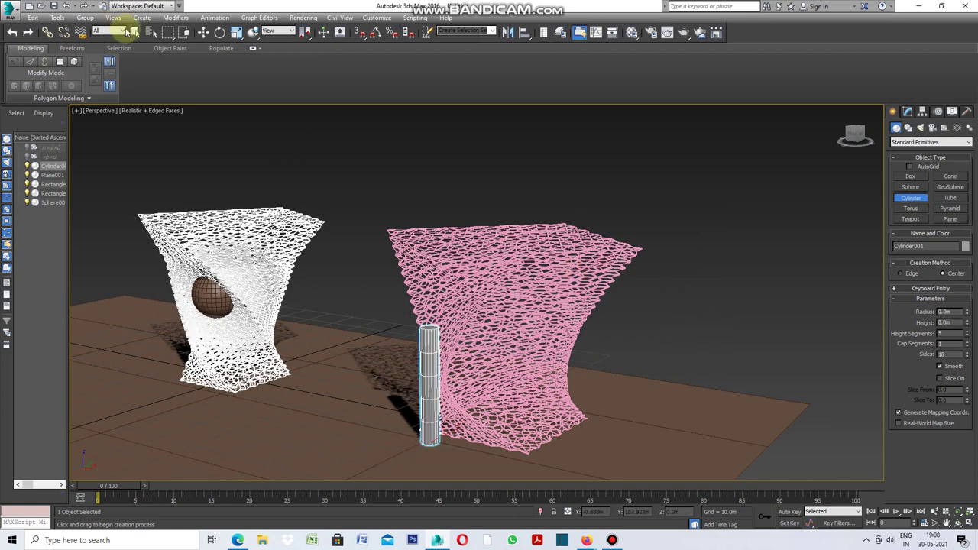
Leave cylinder creation and reselect the pink vase, Rectangle002.
{"action": "left_click", "coordinate": [136, 32]}
{"action": "left_click", "coordinate": [543, 284]}
{"action": "left_click", "coordinate": [542, 284]}
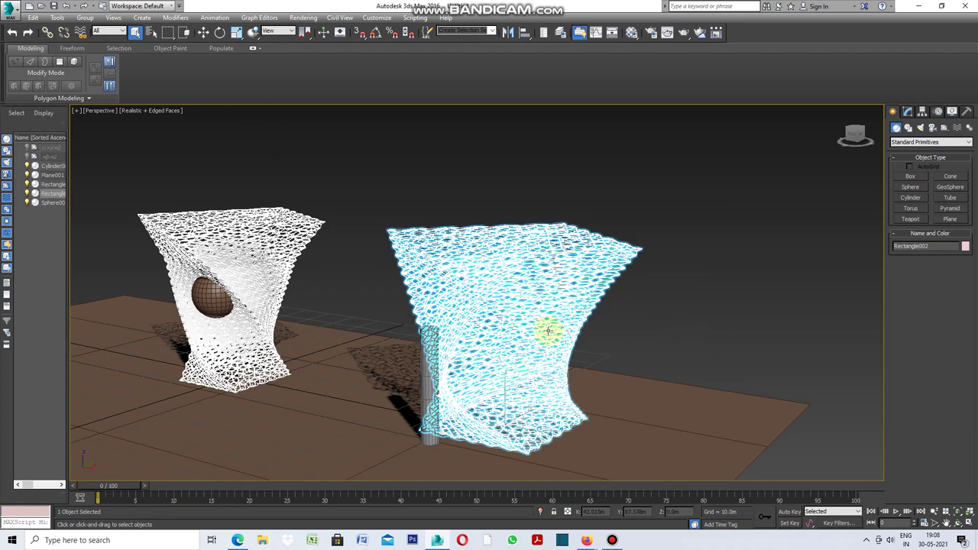
{"action": "scroll", "coordinate": [548, 330], "scroll_direction": "up", "scroll_amount": 3}
Pick Cylinder001 as the mesh object volume for the second vase's Vol. Select.
{"action": "left_click", "coordinate": [908, 111]}
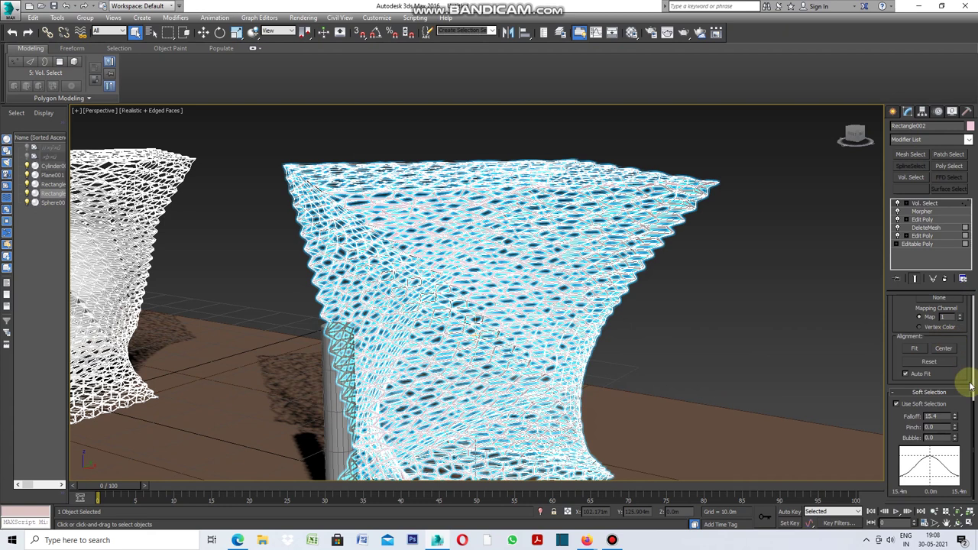
{"action": "mouse_move", "coordinate": [973, 412]}
{"action": "left_mouse_down"}
{"action": "mouse_move", "coordinate": [974, 334]}
{"action": "mouse_move", "coordinate": [964, 312]}
{"action": "left_mouse_up"}
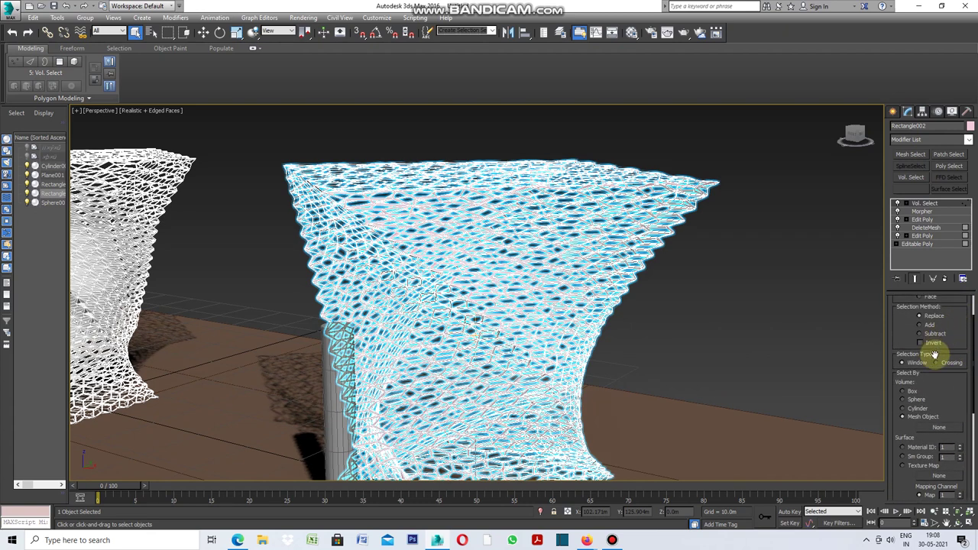
{"action": "left_click", "coordinate": [937, 428]}
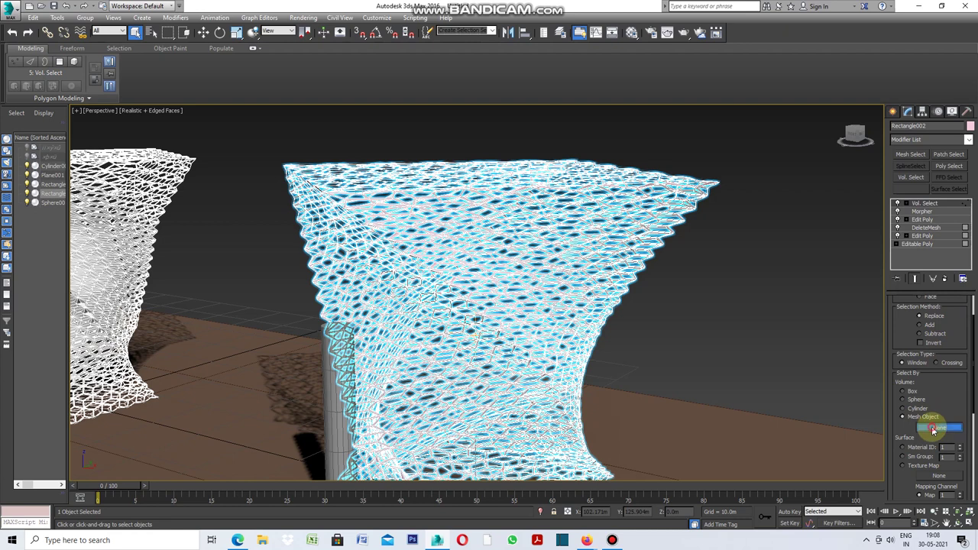
{"action": "left_click", "coordinate": [337, 411]}
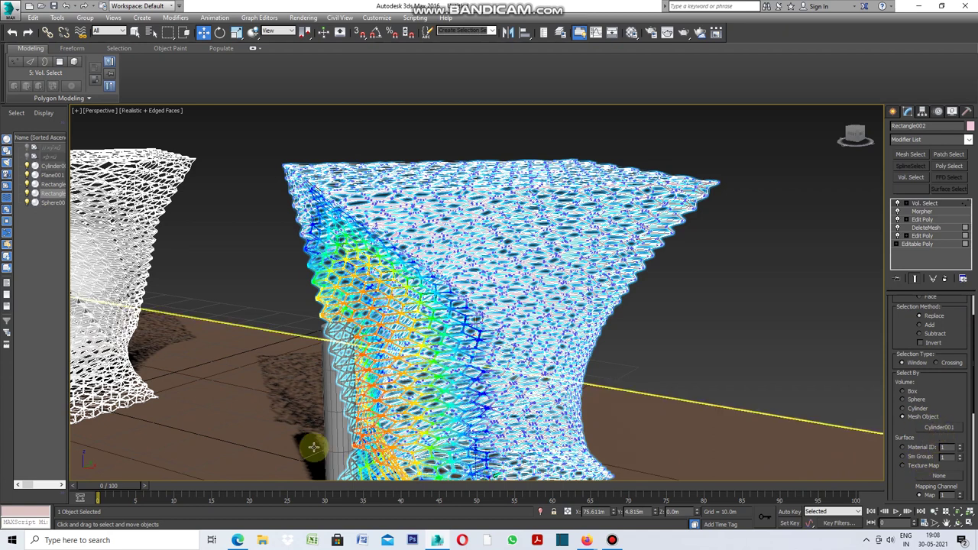
{"action": "scroll", "coordinate": [499, 252], "scroll_direction": "down", "scroll_amount": 3}
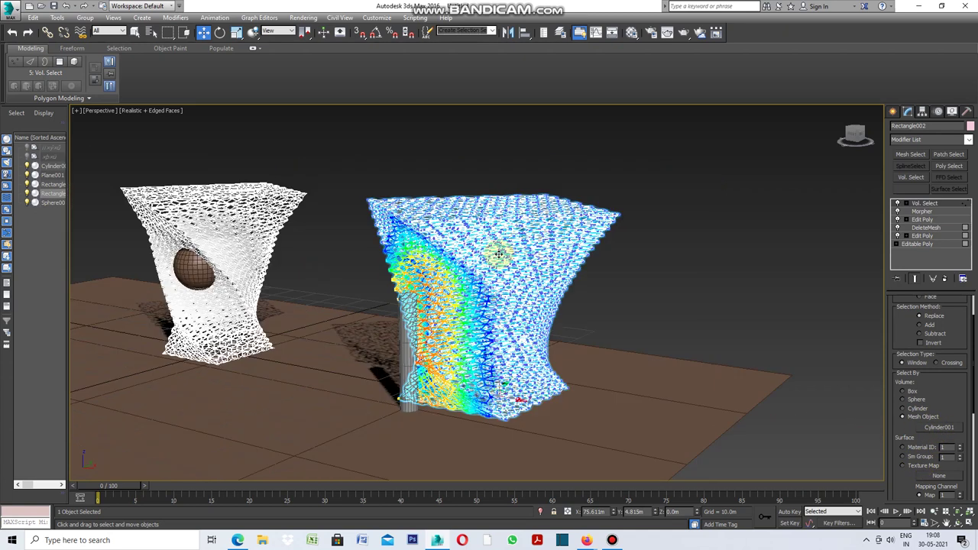
{"action": "scroll", "coordinate": [430, 367], "scroll_direction": "up", "scroll_amount": 3}
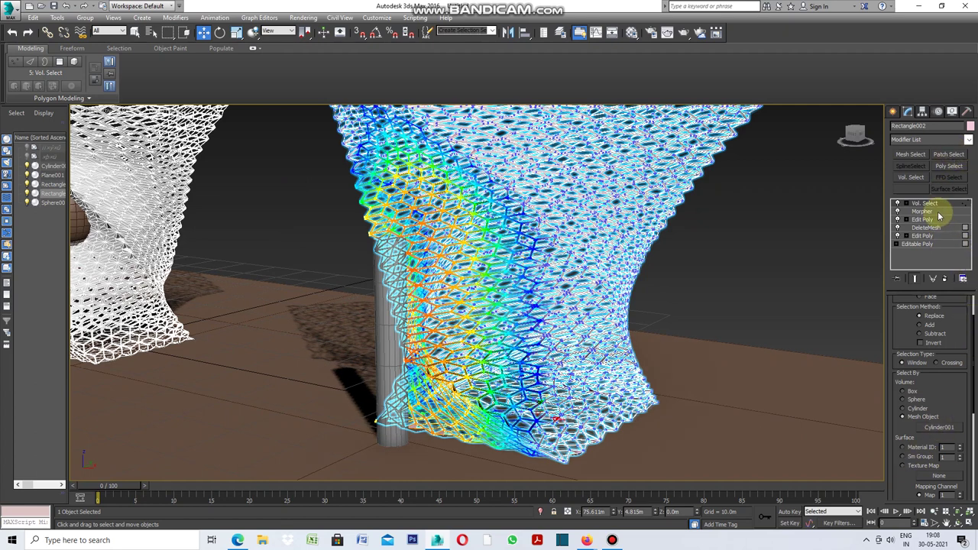
{"action": "left_click", "coordinate": [937, 212]}
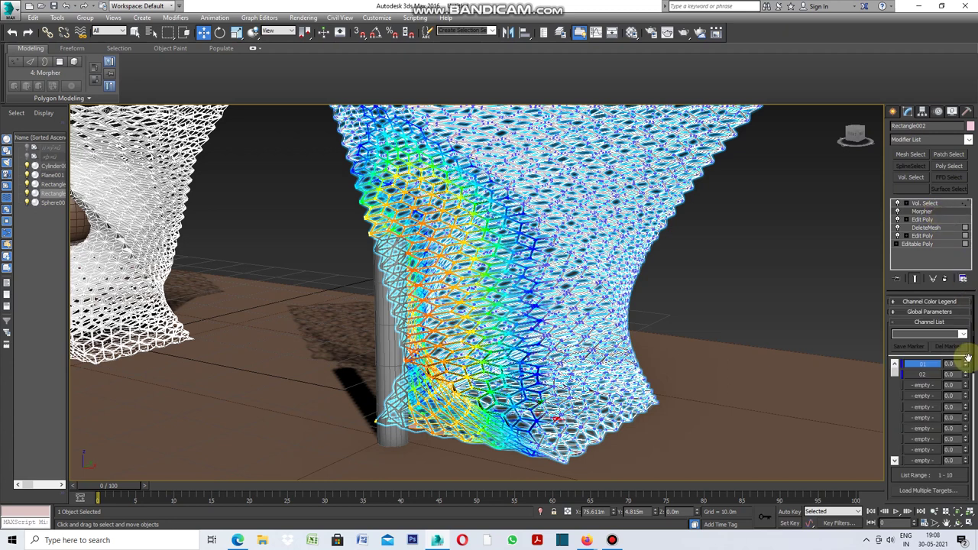
Set morph channel 01 to 100 and move Vol. Select below the Morpher in the stack.
{"action": "mouse_move", "coordinate": [967, 365]}
{"action": "left_mouse_down"}
{"action": "mouse_move", "coordinate": [953, 323]}
{"action": "mouse_move", "coordinate": [962, 279]}
{"action": "left_mouse_up"}
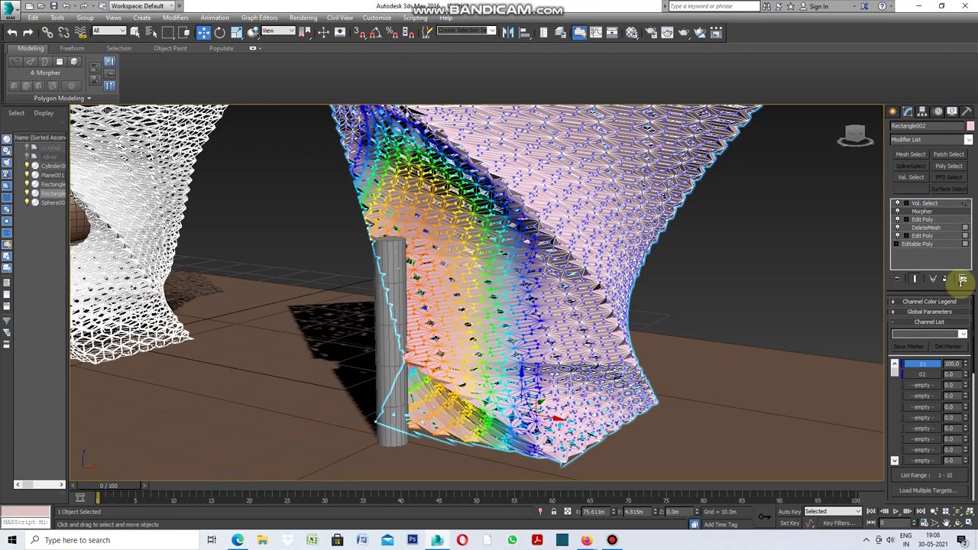
{"action": "scroll", "coordinate": [735, 314], "scroll_direction": "down", "scroll_amount": 5}
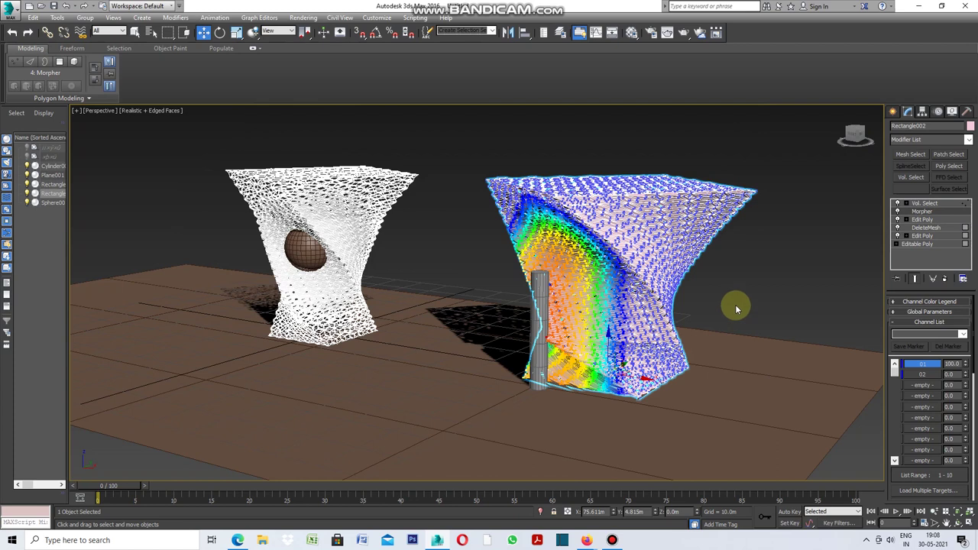
{"action": "left_click", "coordinate": [948, 205]}
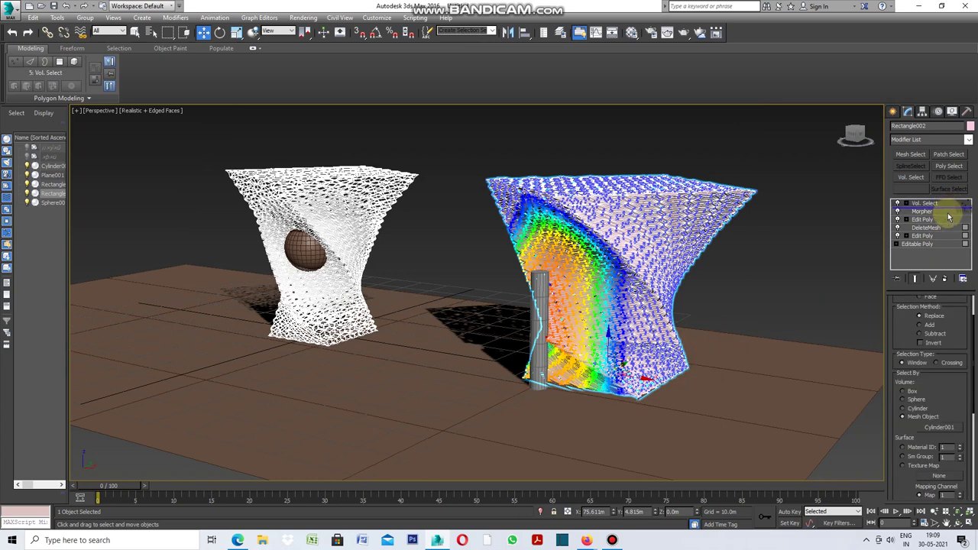
{"action": "left_click_drag", "start_coordinate": [948, 220], "coordinate": [945, 218]}
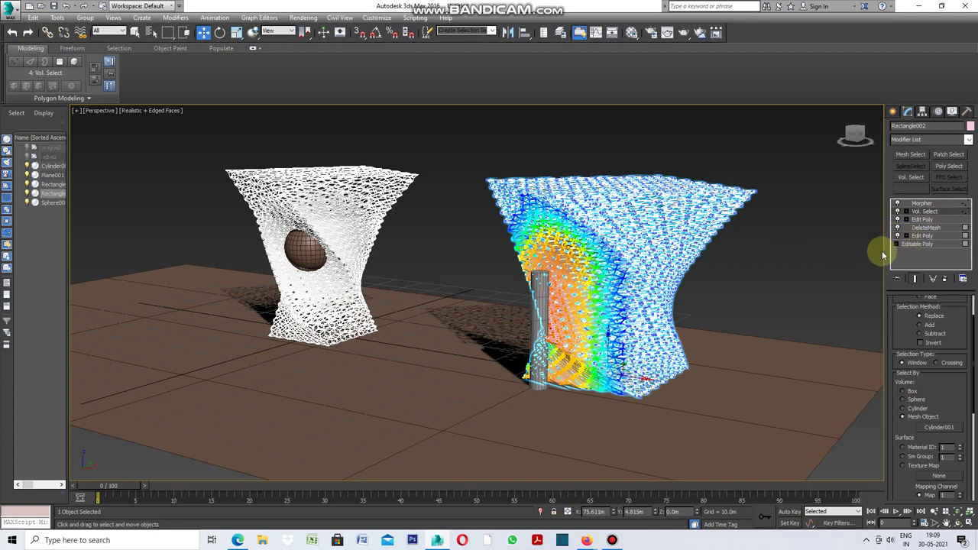
{"action": "left_click", "coordinate": [815, 290]}
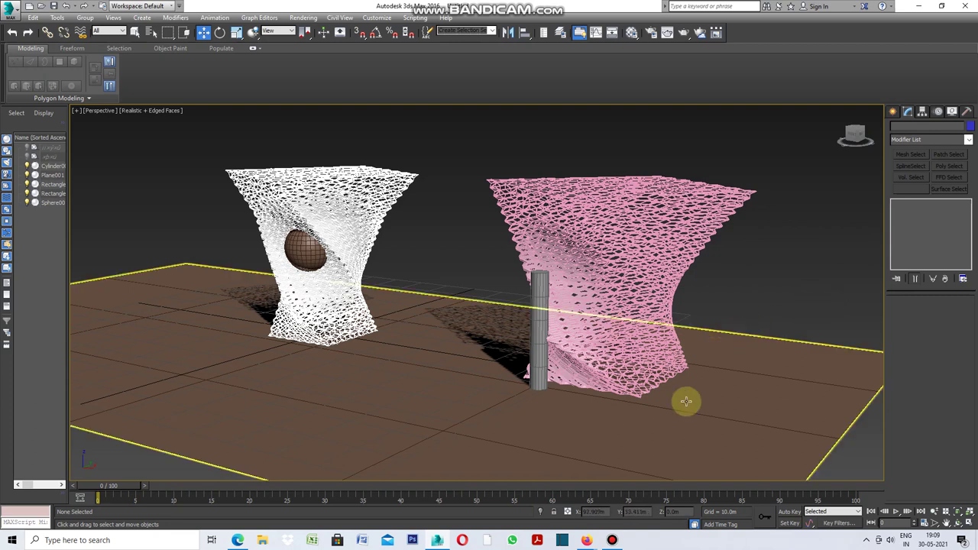
Change Rectangle002's object colour to white and turn off edged faces in the perspective view.
{"action": "scroll", "coordinate": [675, 415], "scroll_direction": "up", "scroll_amount": 4}
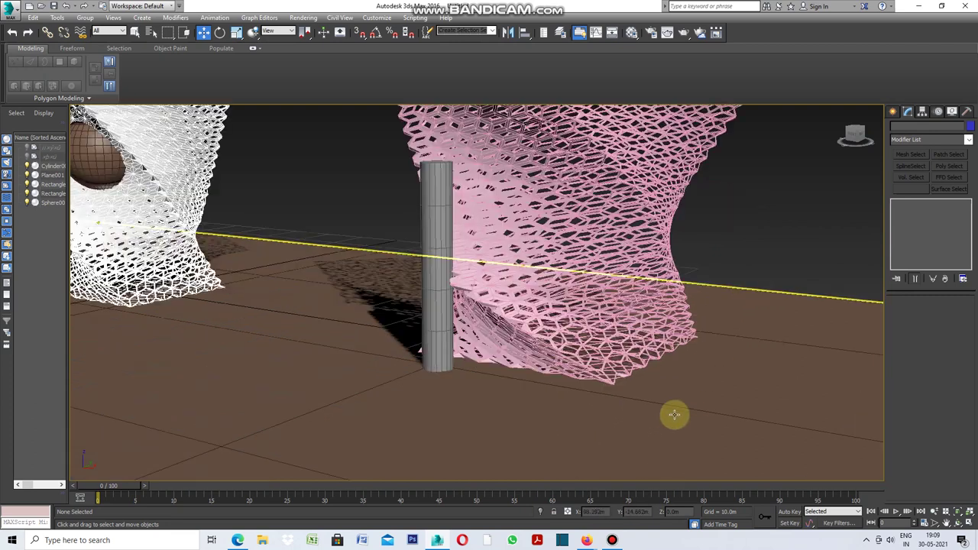
{"action": "scroll", "coordinate": [675, 414], "scroll_direction": "down", "scroll_amount": 4}
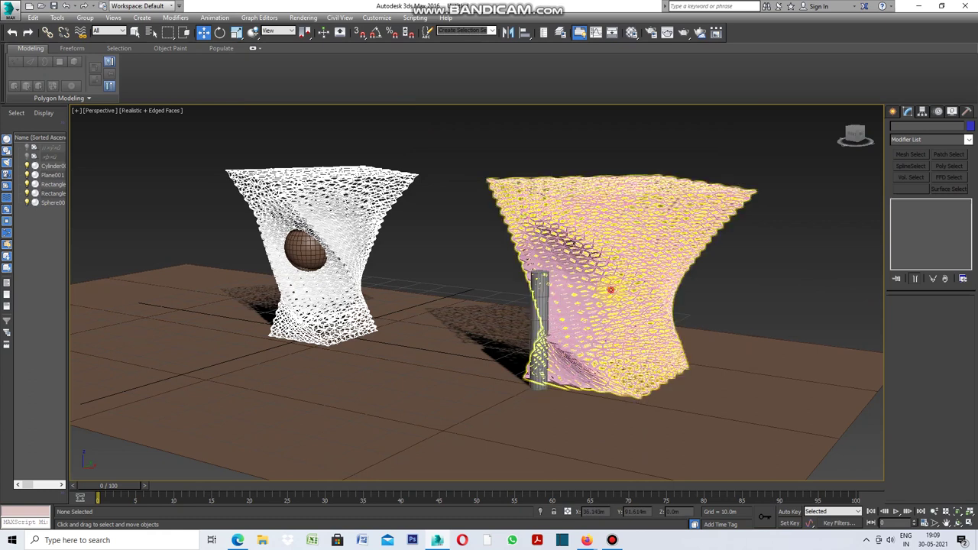
{"action": "left_click", "coordinate": [610, 290]}
{"action": "left_click", "coordinate": [969, 126]}
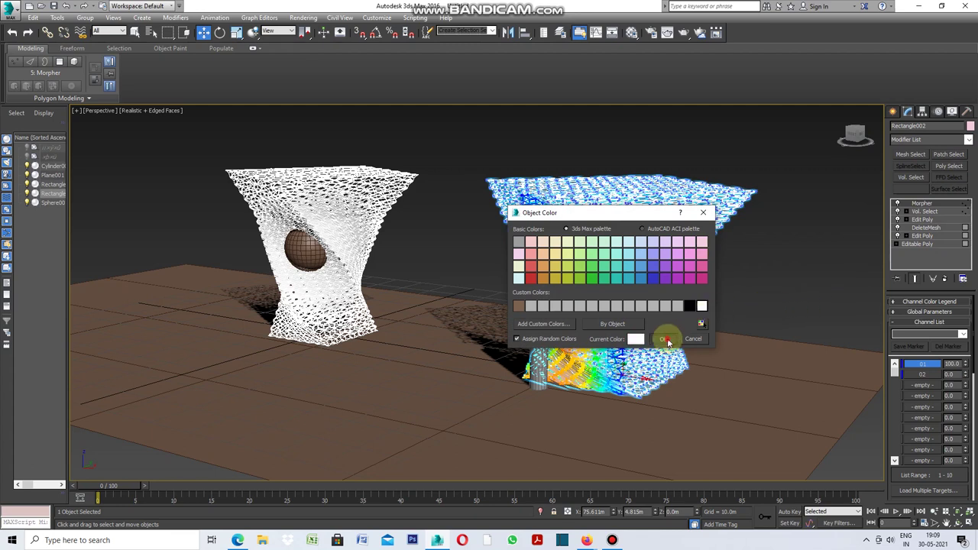
{"action": "left_click", "coordinate": [665, 340]}
{"action": "left_click", "coordinate": [772, 302]}
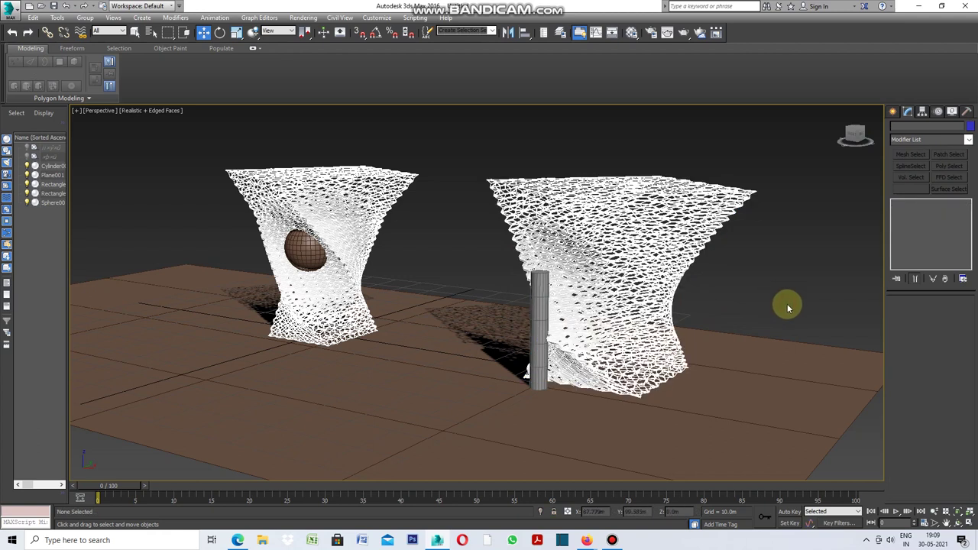
{"action": "left_click", "coordinate": [160, 112]}
{"action": "left_click", "coordinate": [183, 158]}
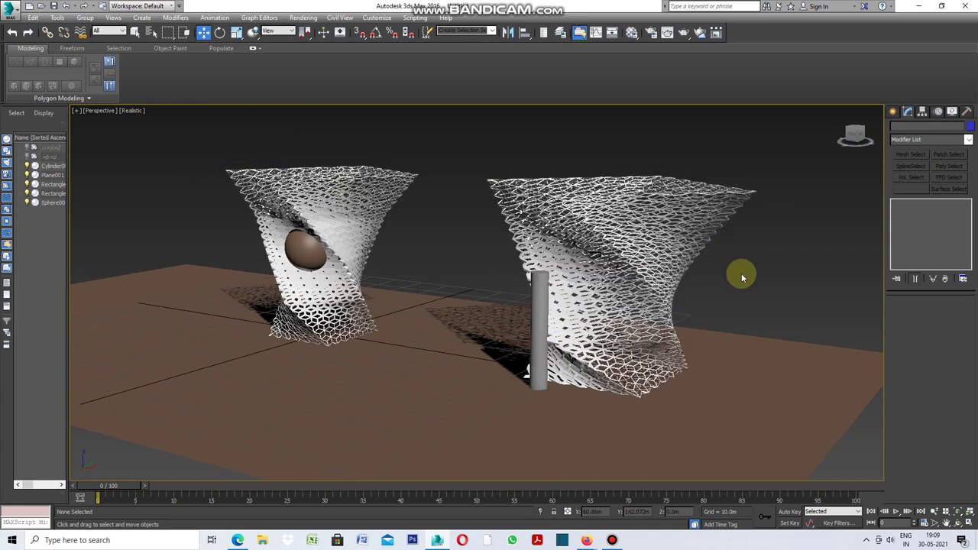
Orbit around the second vase to reveal the sphere and cylinder, then select Cylinder001.
{"action": "scroll", "coordinate": [729, 274], "scroll_direction": "up", "scroll_amount": 5}
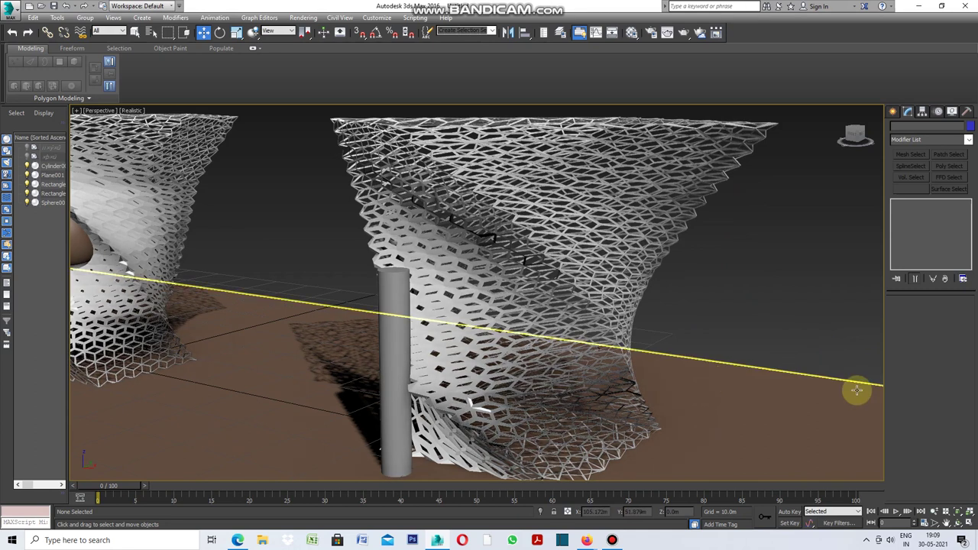
{"action": "left_click", "coordinate": [958, 524]}
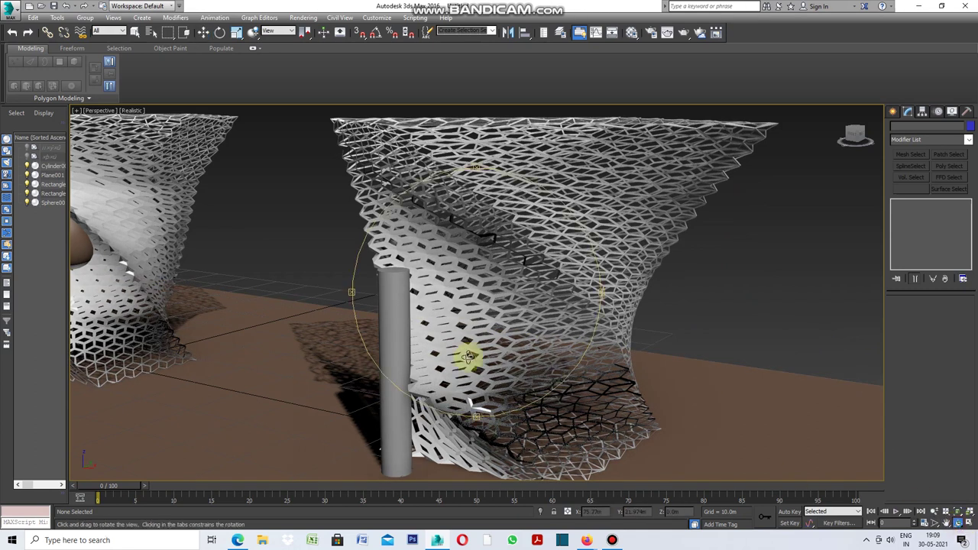
{"action": "mouse_move", "coordinate": [353, 299]}
{"action": "left_mouse_down"}
{"action": "mouse_move", "coordinate": [415, 295]}
{"action": "mouse_move", "coordinate": [328, 295]}
{"action": "mouse_move", "coordinate": [349, 273]}
{"action": "mouse_move", "coordinate": [348, 298]}
{"action": "left_mouse_up"}
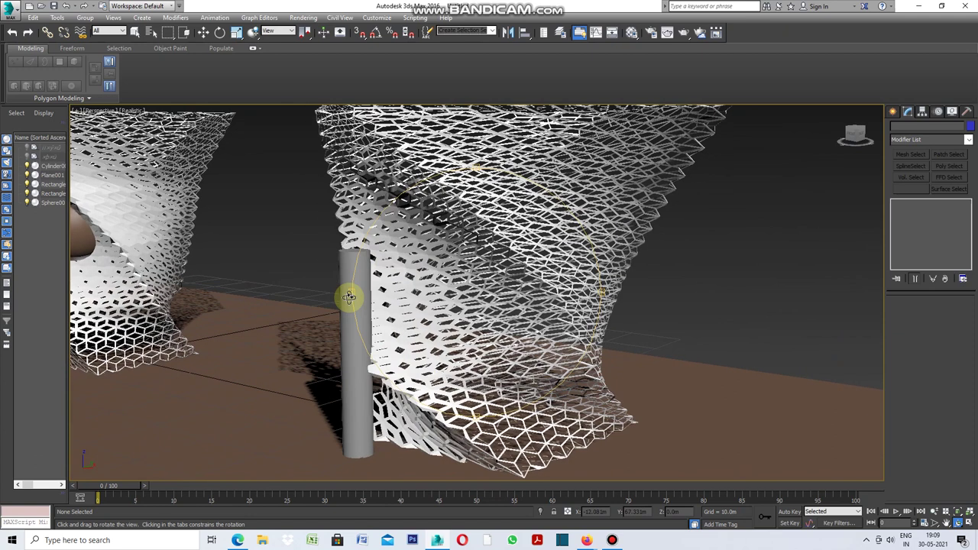
{"action": "left_click_drag", "start_coordinate": [470, 324], "coordinate": [507, 306]}
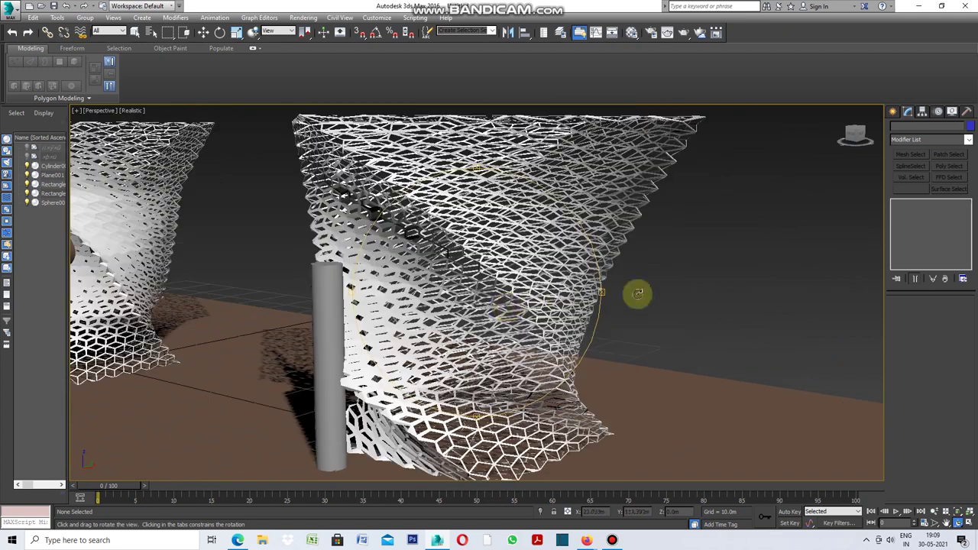
{"action": "left_click", "coordinate": [136, 34]}
{"action": "left_click", "coordinate": [326, 273]}
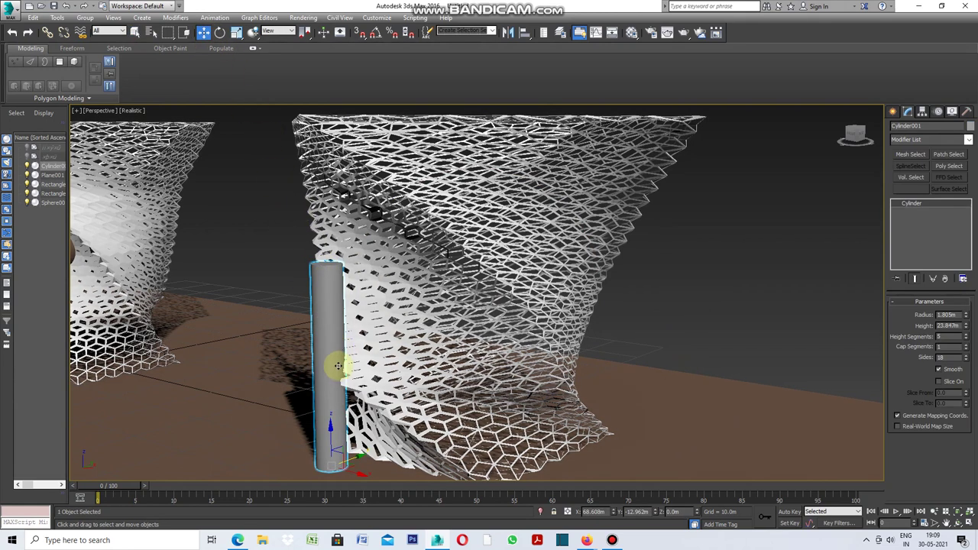
Move Cylinder001 up, down and sideways into the middle of the second lattice vase.
{"action": "left_click_drag", "start_coordinate": [327, 430], "coordinate": [325, 344]}
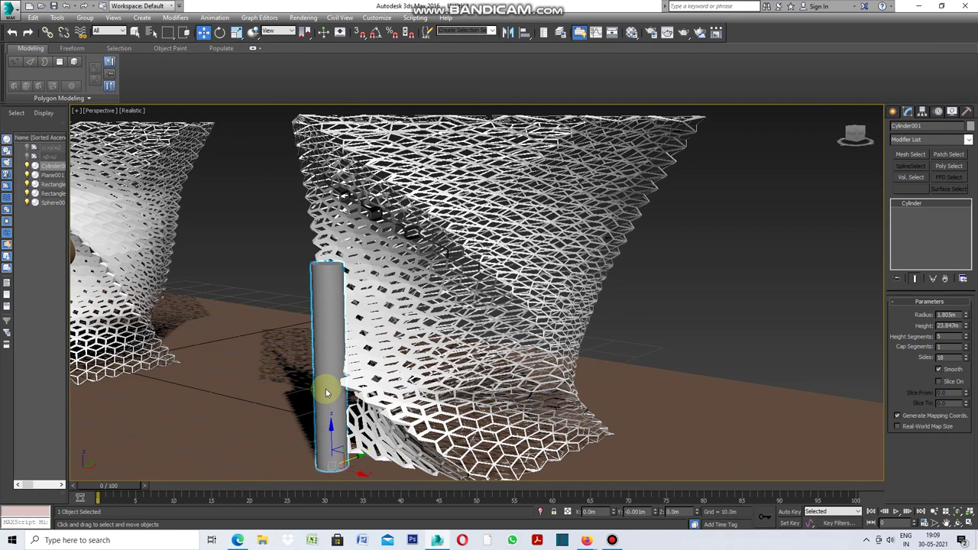
{"action": "left_click_drag", "start_coordinate": [327, 435], "coordinate": [339, 260]}
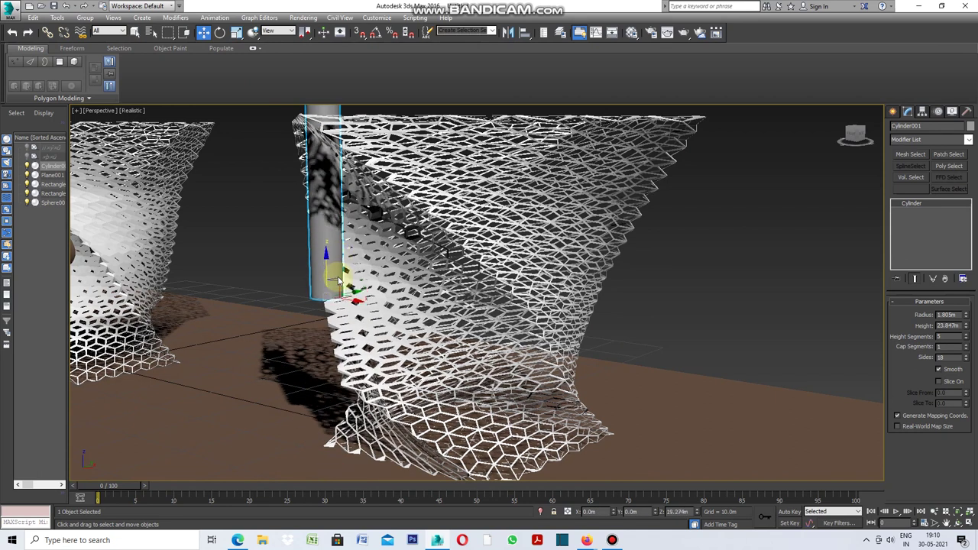
{"action": "left_click_drag", "start_coordinate": [339, 260], "coordinate": [339, 294]}
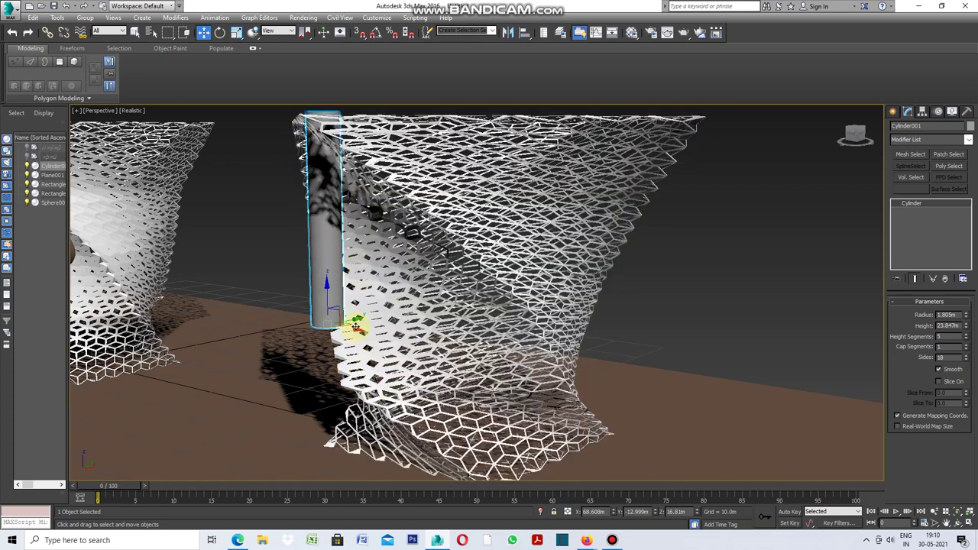
{"action": "left_click_drag", "start_coordinate": [356, 328], "coordinate": [592, 376]}
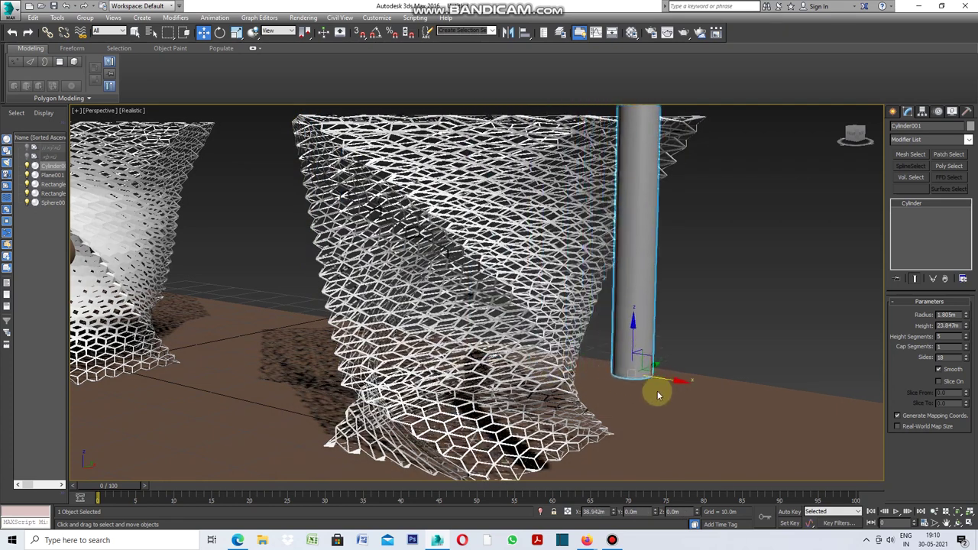
{"action": "mouse_move", "coordinate": [592, 377]}
{"action": "left_mouse_down"}
{"action": "mouse_move", "coordinate": [560, 395]}
{"action": "mouse_move", "coordinate": [321, 402]}
{"action": "mouse_move", "coordinate": [523, 425]}
{"action": "mouse_move", "coordinate": [702, 471]}
{"action": "mouse_move", "coordinate": [555, 474]}
{"action": "mouse_move", "coordinate": [347, 445]}
{"action": "mouse_move", "coordinate": [724, 498]}
{"action": "mouse_move", "coordinate": [502, 509]}
{"action": "mouse_move", "coordinate": [617, 517]}
{"action": "mouse_move", "coordinate": [512, 523]}
{"action": "left_mouse_up"}
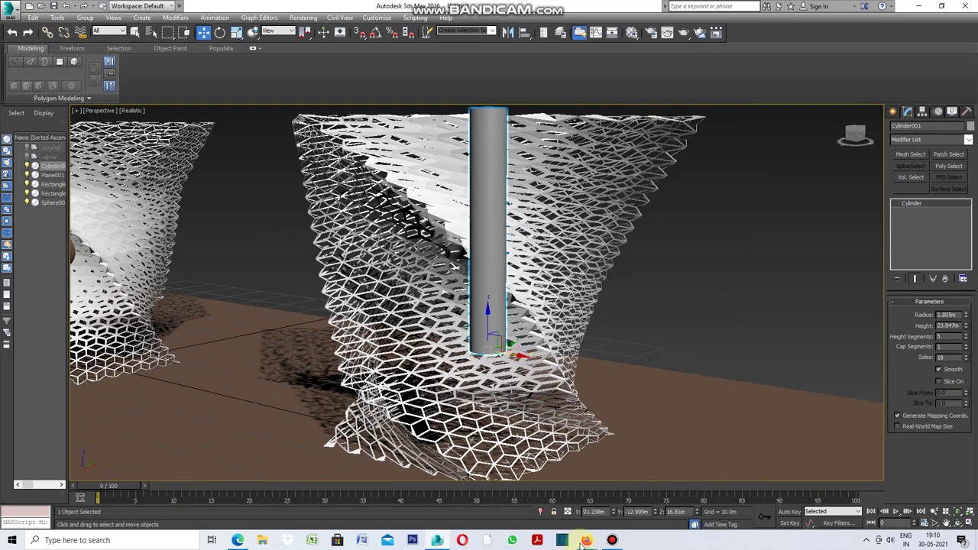
{"action": "left_click", "coordinate": [955, 522]}
{"action": "mouse_move", "coordinate": [349, 290]}
{"action": "left_mouse_down"}
{"action": "mouse_move", "coordinate": [465, 317]}
{"action": "mouse_move", "coordinate": [266, 345]}
{"action": "mouse_move", "coordinate": [374, 344]}
{"action": "left_mouse_up"}
{"action": "scroll", "coordinate": [615, 331], "scroll_direction": "down", "scroll_amount": 3}
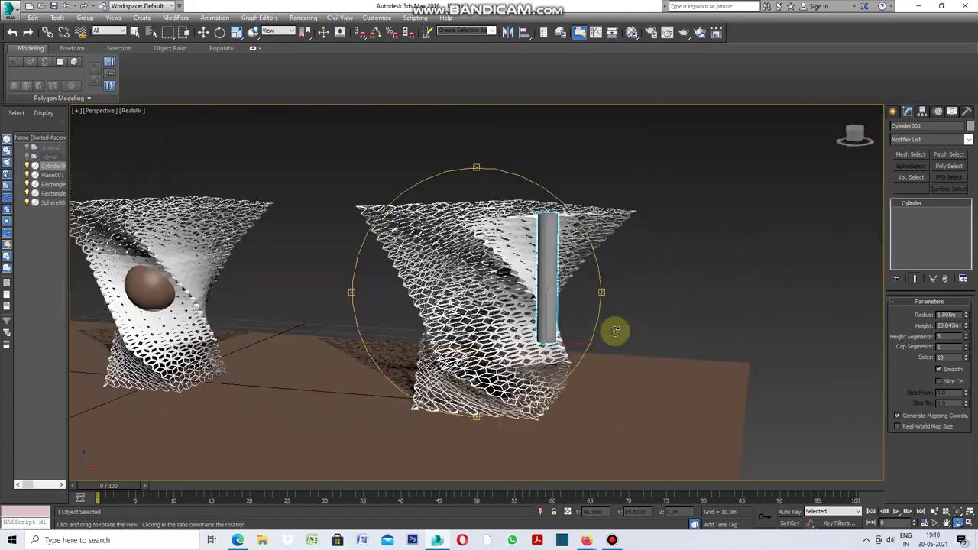
{"action": "mouse_move", "coordinate": [578, 384]}
{"action": "left_mouse_down"}
{"action": "mouse_move", "coordinate": [450, 313]}
{"action": "mouse_move", "coordinate": [484, 312]}
{"action": "mouse_move", "coordinate": [382, 316]}
{"action": "mouse_move", "coordinate": [375, 306]}
{"action": "mouse_move", "coordinate": [336, 302]}
{"action": "left_mouse_up"}
Lower Sphere001 along Z to about -18.3m, at the base of the first vase.
{"action": "key", "text": "shift+z"}
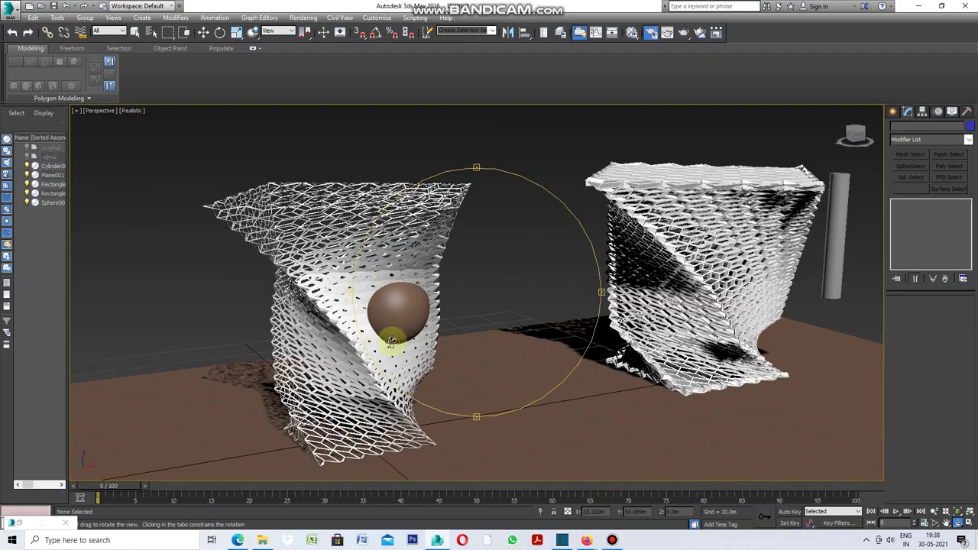
{"action": "left_click_drag", "start_coordinate": [349, 301], "coordinate": [351, 301]}
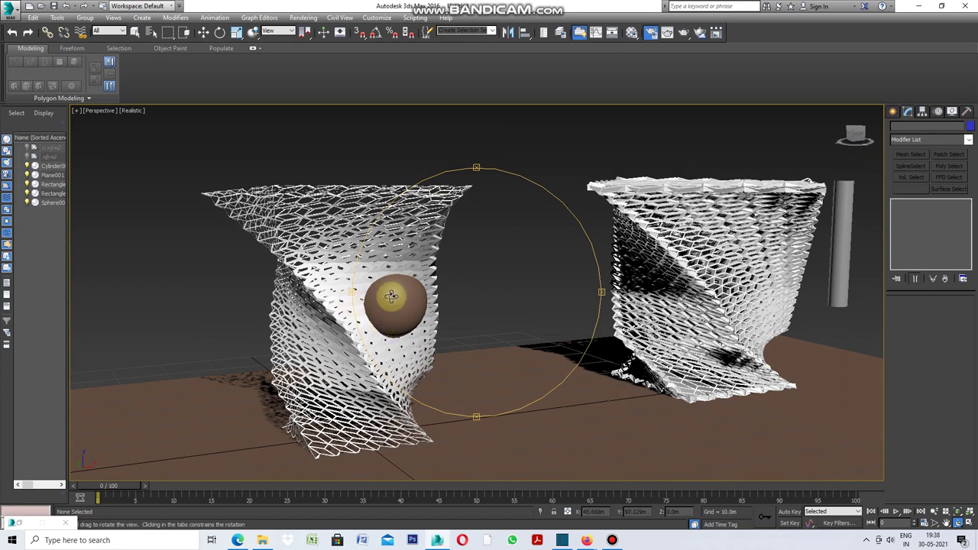
{"action": "left_click", "coordinate": [203, 35]}
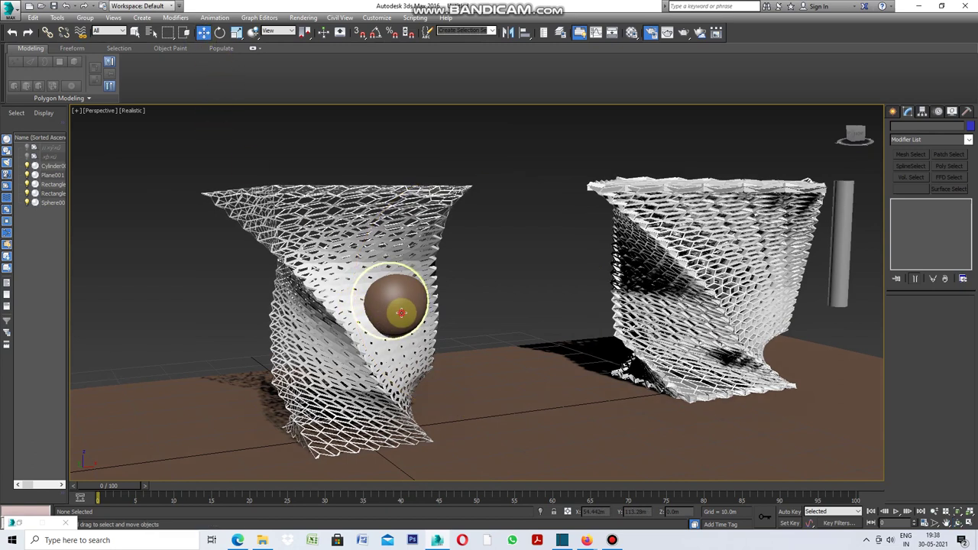
{"action": "left_click", "coordinate": [401, 312]}
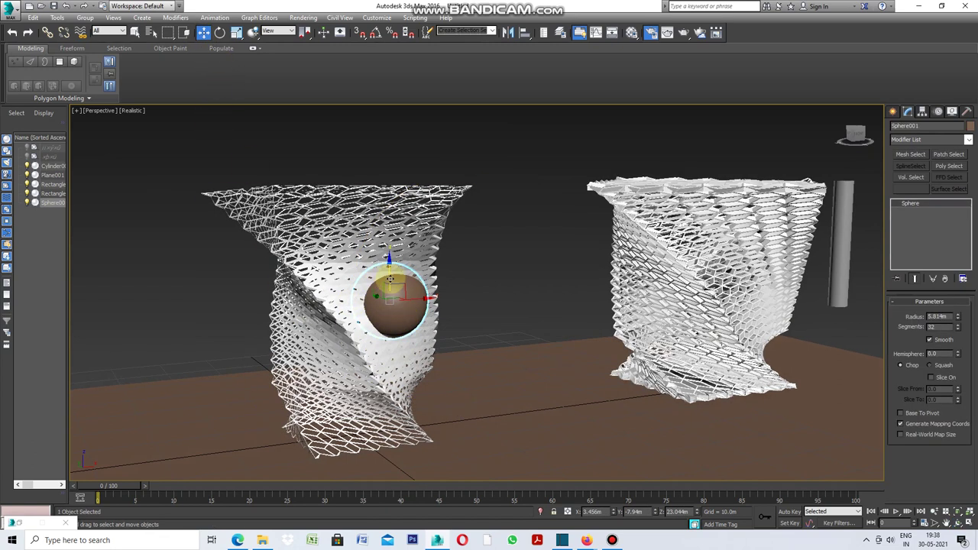
{"action": "mouse_move", "coordinate": [390, 264]}
{"action": "left_mouse_down"}
{"action": "mouse_move", "coordinate": [393, 120]}
{"action": "mouse_move", "coordinate": [390, 239]}
{"action": "mouse_move", "coordinate": [408, 386]}
{"action": "left_mouse_up"}
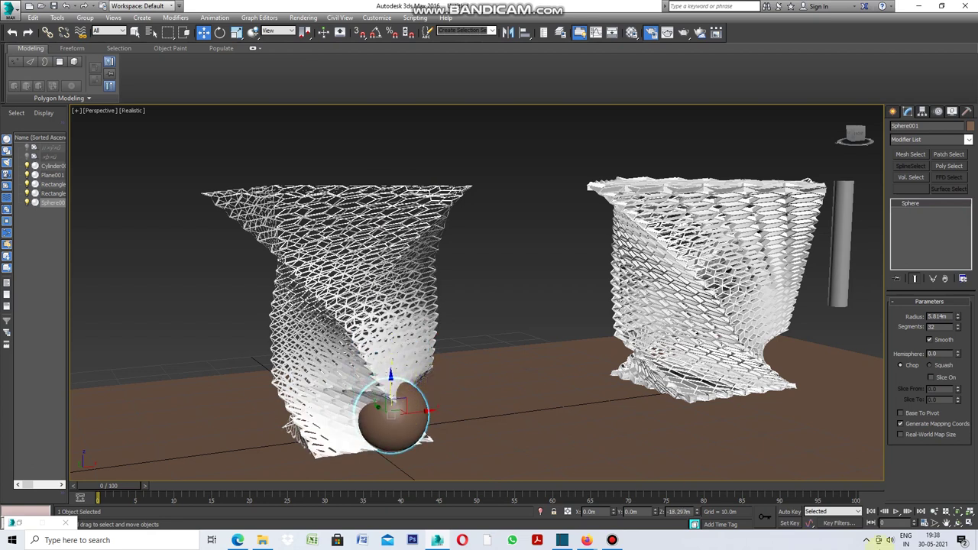
{"action": "left_click", "coordinate": [956, 523]}
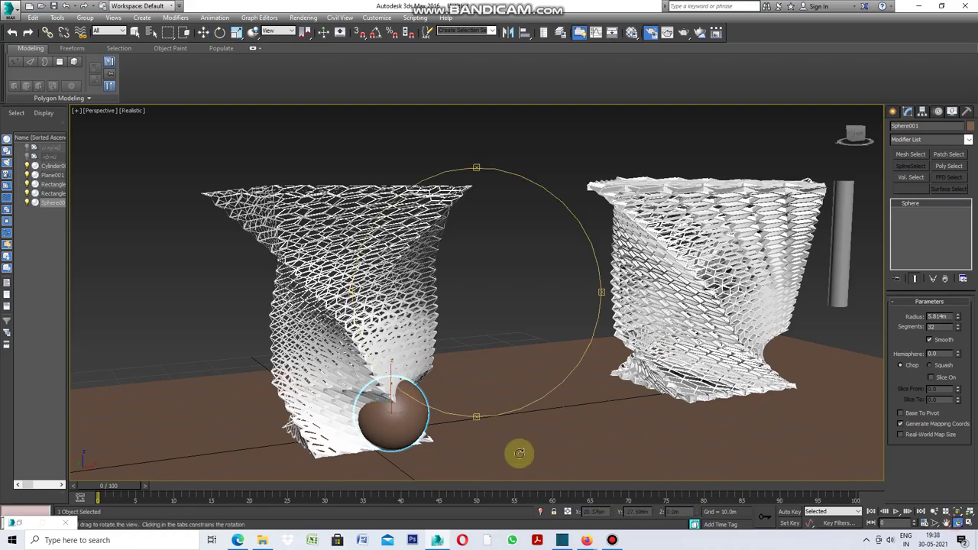
{"action": "left_click_drag", "start_coordinate": [358, 301], "coordinate": [439, 300]}
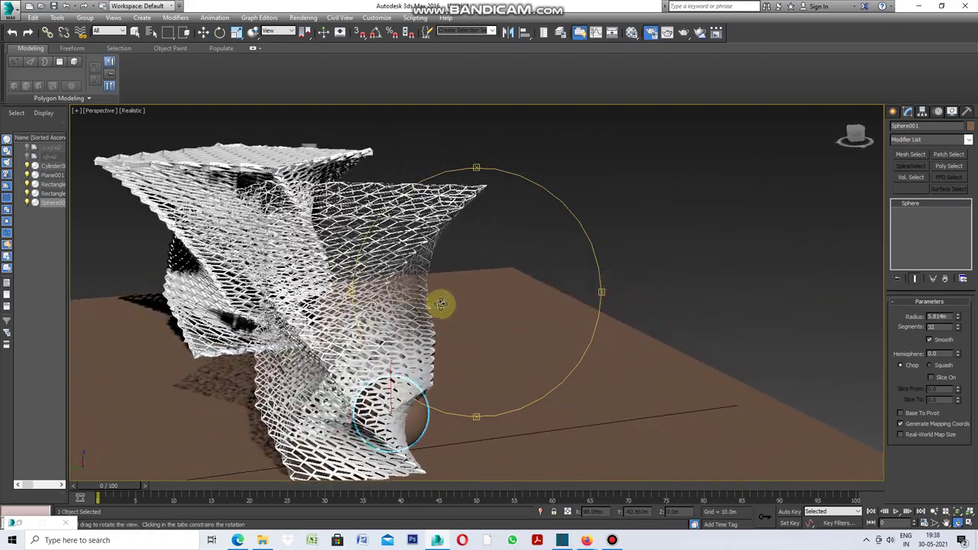
{"action": "left_click", "coordinate": [202, 32]}
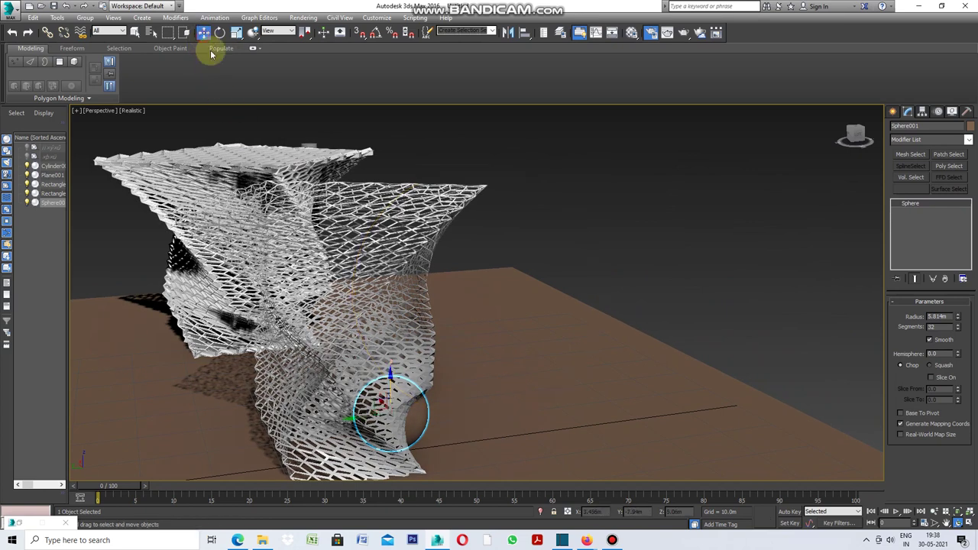
Raise Sphere001 to about 36.5m near the top of the first vase and inspect the bulge.
{"action": "left_click_drag", "start_coordinate": [389, 384], "coordinate": [405, 190]}
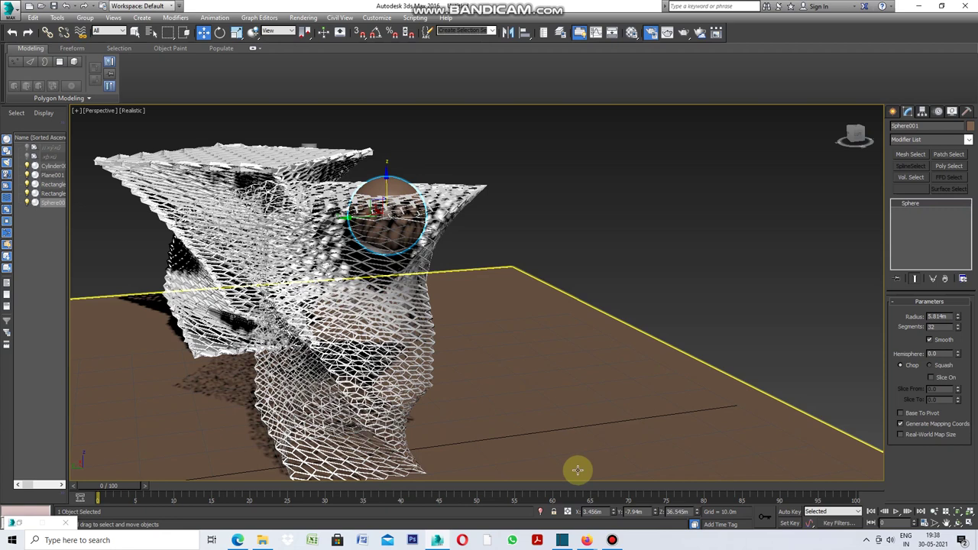
{"action": "left_click", "coordinate": [958, 521]}
{"action": "mouse_move", "coordinate": [352, 308]}
{"action": "left_mouse_down"}
{"action": "mouse_move", "coordinate": [350, 299]}
{"action": "mouse_move", "coordinate": [381, 297]}
{"action": "left_mouse_up"}
{"action": "scroll", "coordinate": [494, 322], "scroll_direction": "down", "scroll_amount": 4}
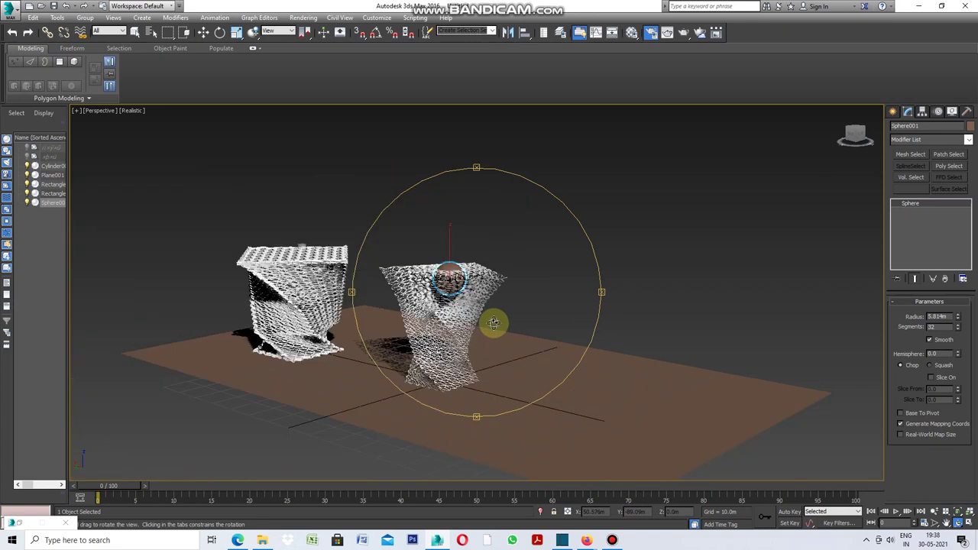
{"action": "scroll", "coordinate": [262, 309], "scroll_direction": "up", "scroll_amount": 2}
{"action": "scroll", "coordinate": [294, 300], "scroll_direction": "up", "scroll_amount": 3}
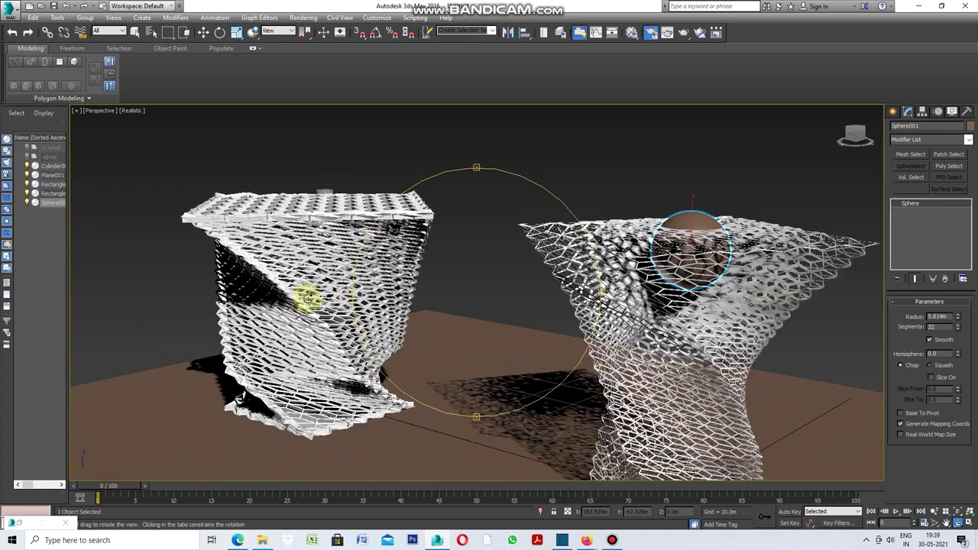
{"action": "scroll", "coordinate": [307, 298], "scroll_direction": "up", "scroll_amount": 2}
{"action": "scroll", "coordinate": [348, 314], "scroll_direction": "up", "scroll_amount": 2}
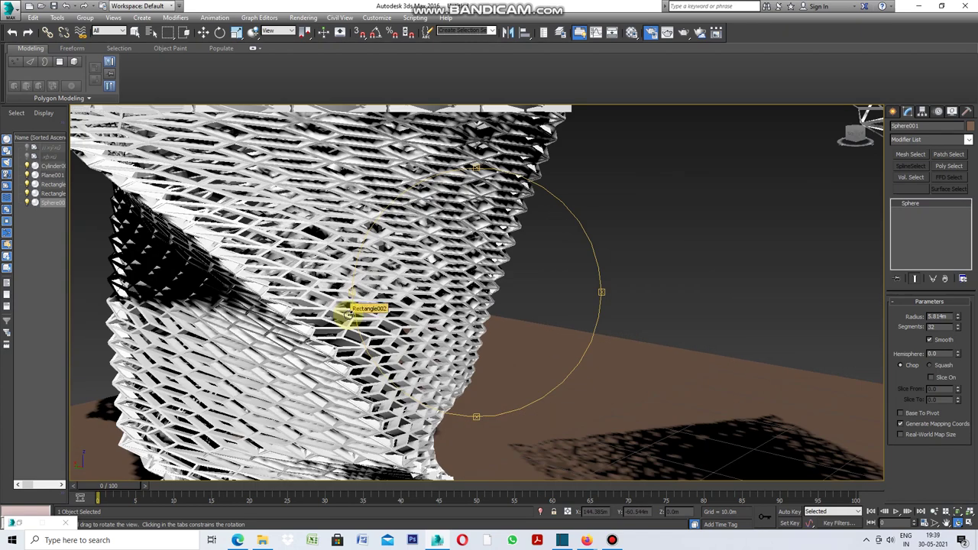
{"action": "scroll", "coordinate": [349, 315], "scroll_direction": "down", "scroll_amount": 2}
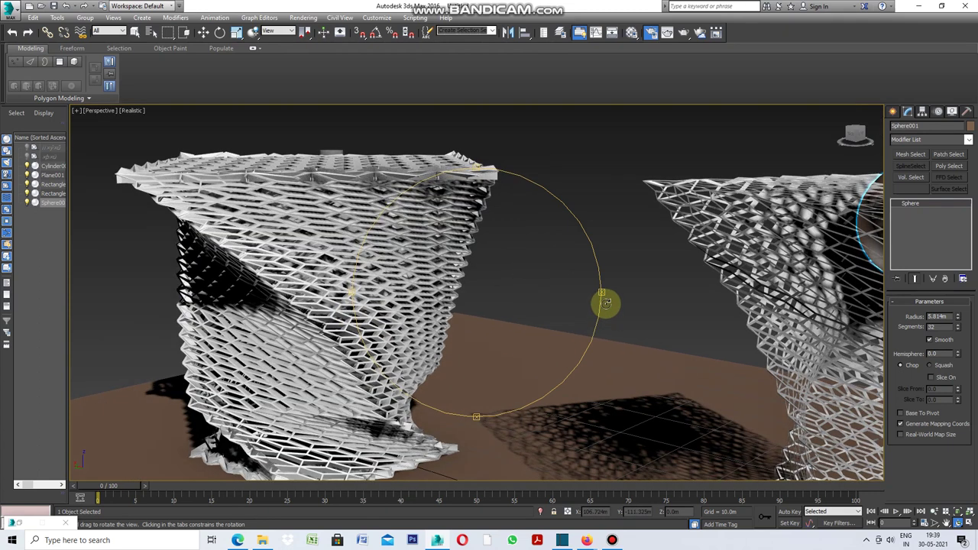
{"action": "left_click_drag", "start_coordinate": [601, 302], "coordinate": [428, 313]}
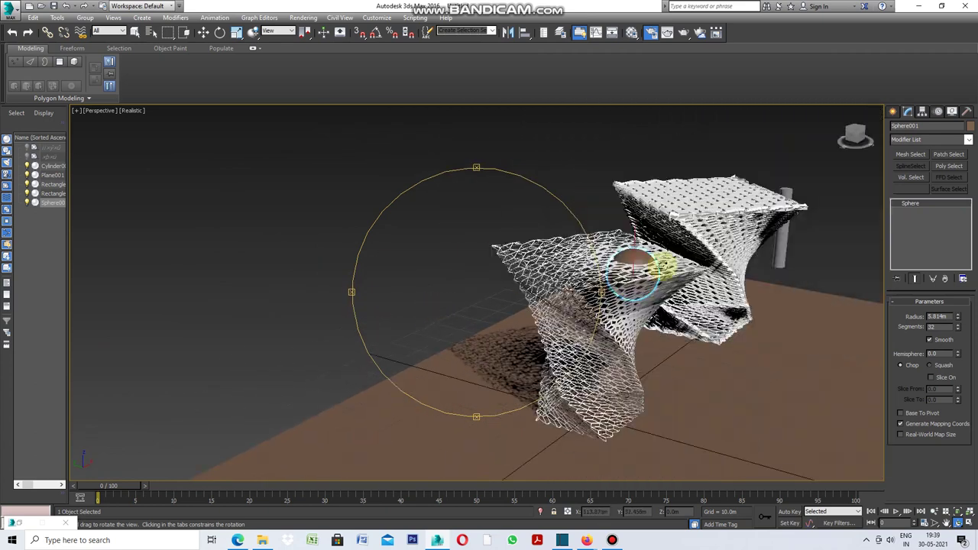
Slide Sphere001 sideways along the first vase's upper part, then pan to frame the second vase.
{"action": "left_click_drag", "start_coordinate": [661, 268], "coordinate": [651, 294]}
{"action": "scroll", "coordinate": [565, 279], "scroll_direction": "down", "scroll_amount": 1}
{"action": "scroll", "coordinate": [611, 283], "scroll_direction": "up", "scroll_amount": 1}
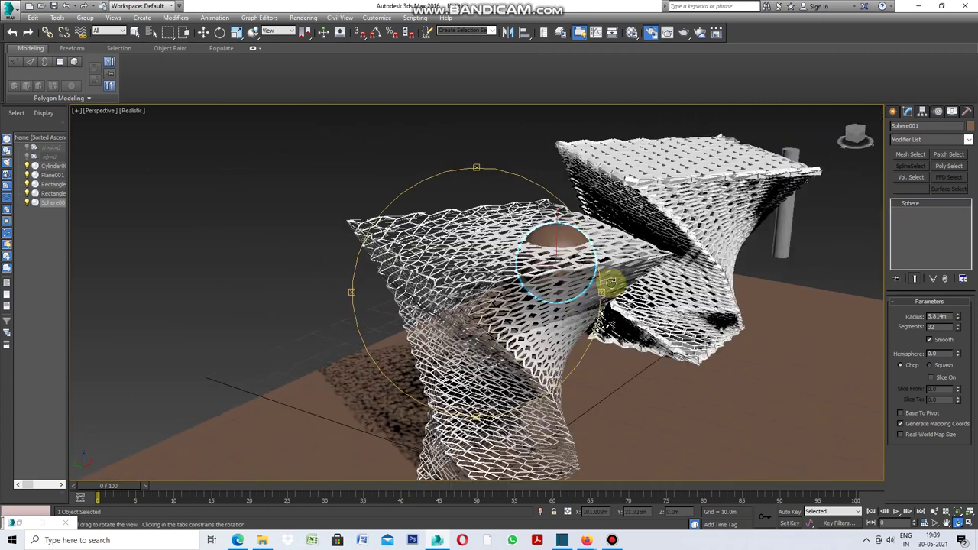
{"action": "scroll", "coordinate": [609, 282], "scroll_direction": "up", "scroll_amount": 1}
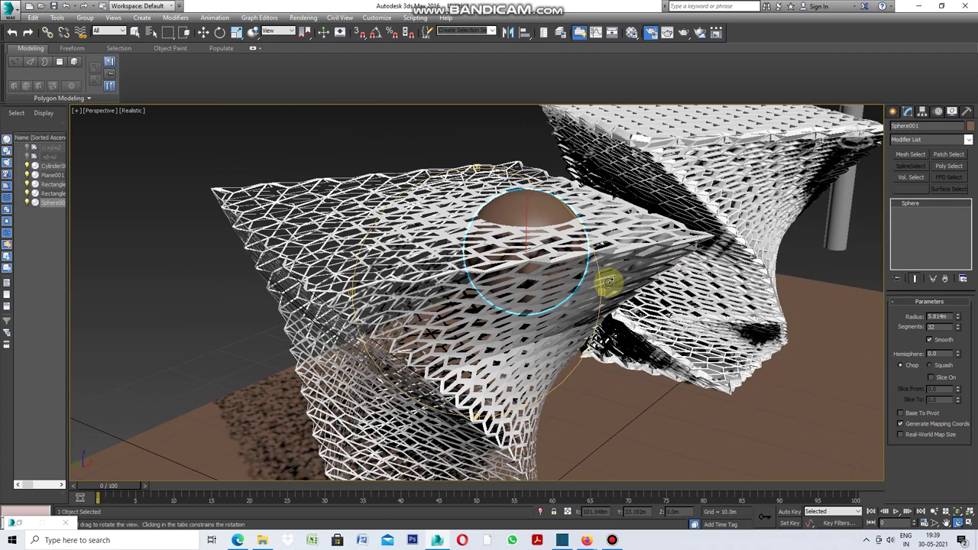
{"action": "left_click", "coordinate": [204, 33]}
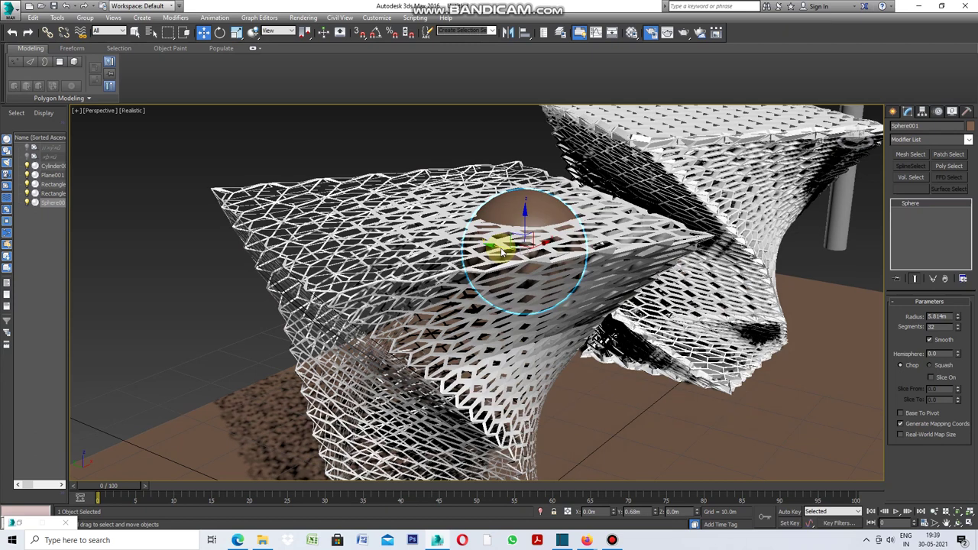
{"action": "left_click_drag", "start_coordinate": [495, 250], "coordinate": [396, 223]}
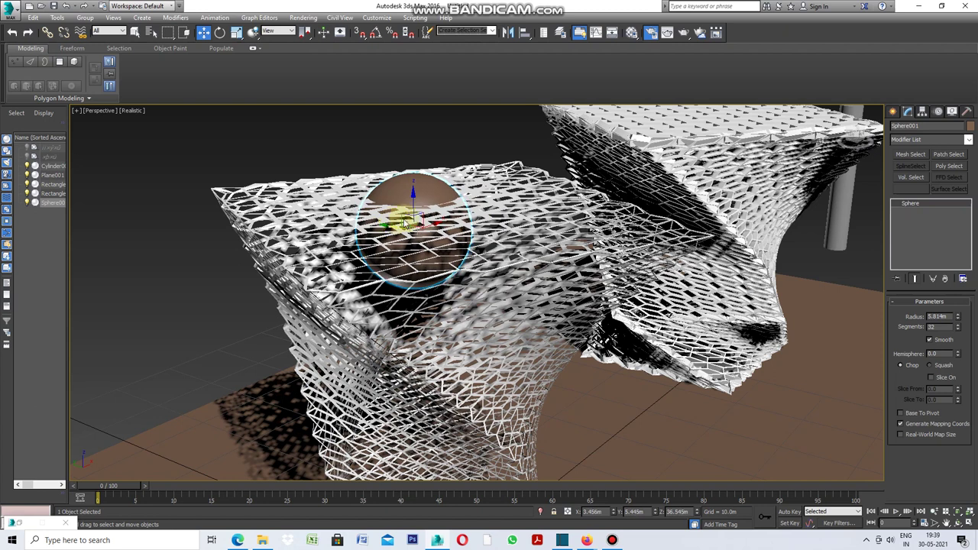
{"action": "scroll", "coordinate": [583, 291], "scroll_direction": "down", "scroll_amount": 5}
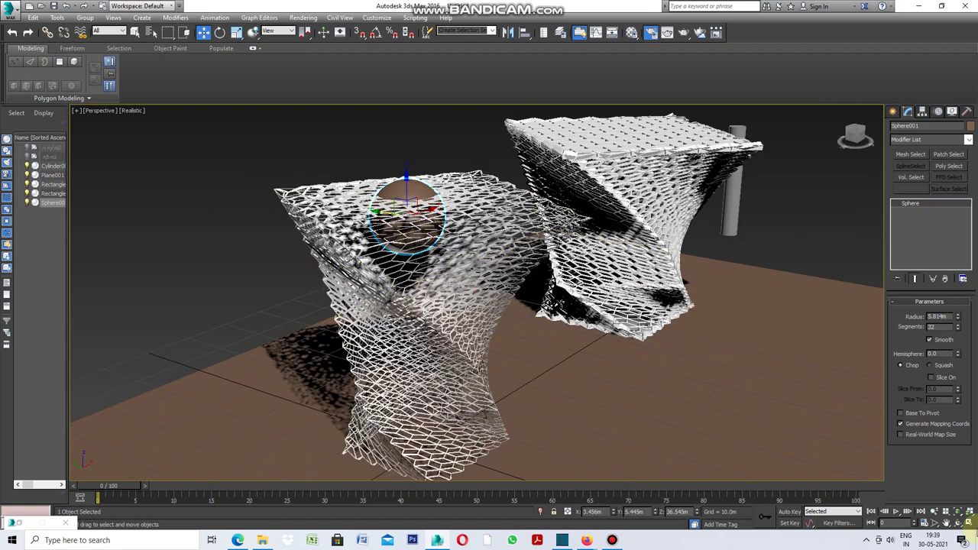
{"action": "left_click", "coordinate": [951, 522]}
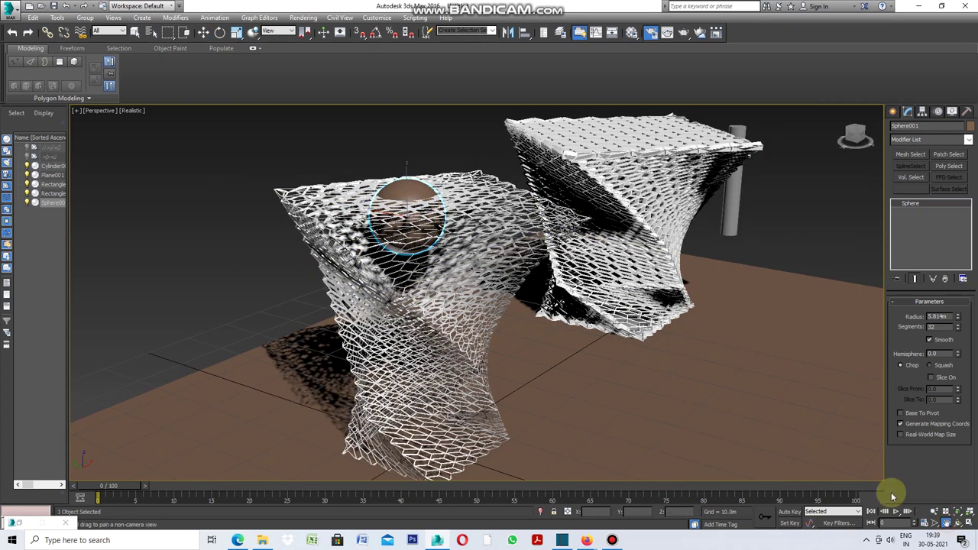
{"action": "left_click_drag", "start_coordinate": [695, 351], "coordinate": [601, 389]}
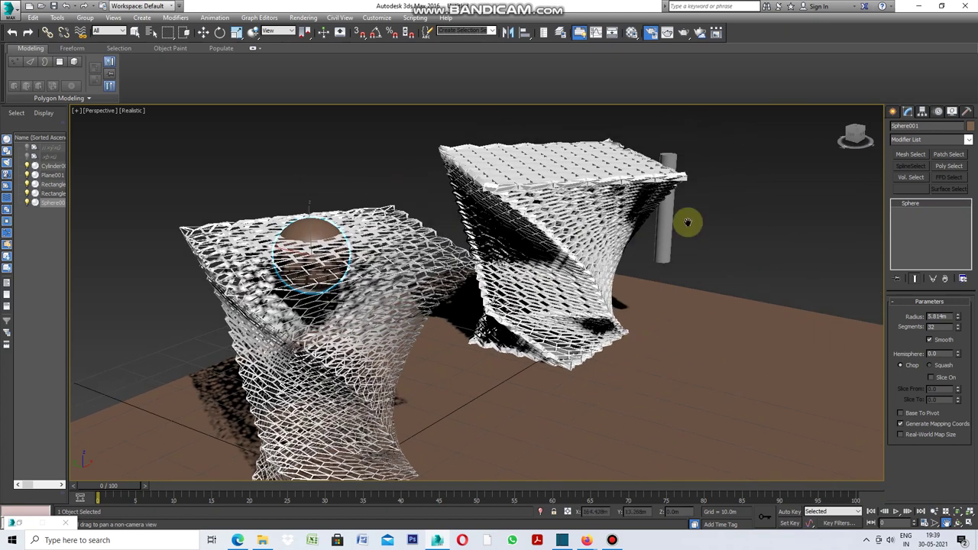
{"action": "scroll", "coordinate": [680, 178], "scroll_direction": "up", "scroll_amount": 2}
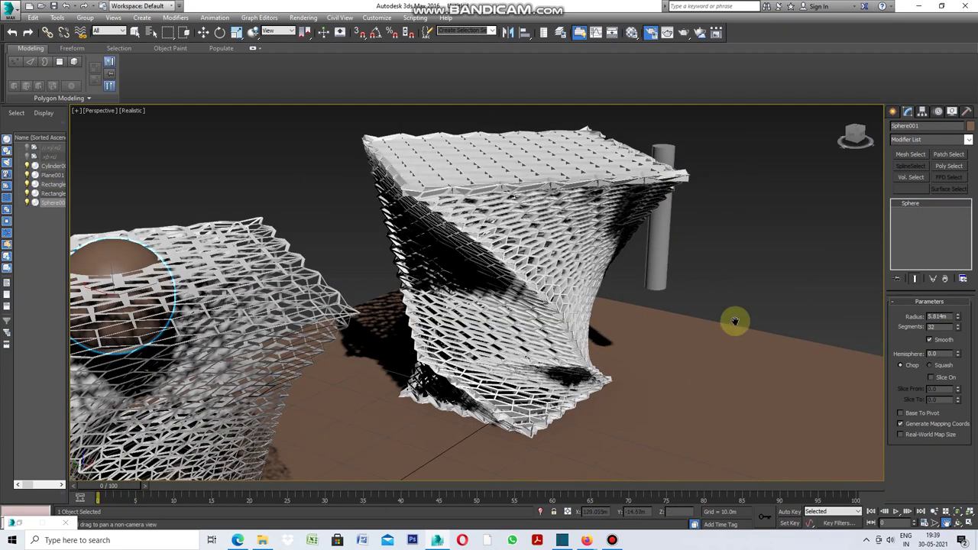
{"action": "left_click", "coordinate": [135, 34]}
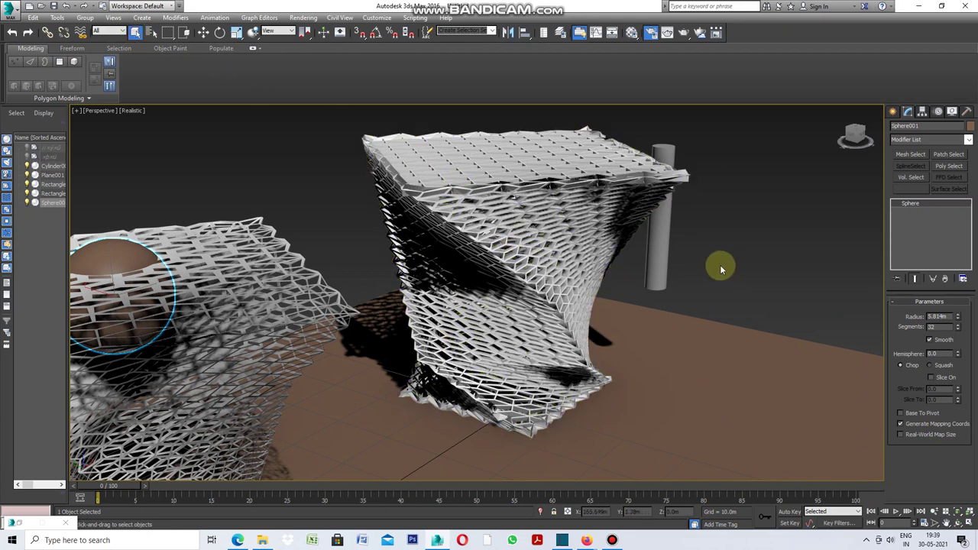
Move Cylinder001 into the right-hand twisted tower, raised to about 16.81m, and zoom in to inspect.
{"action": "left_click", "coordinate": [660, 261]}
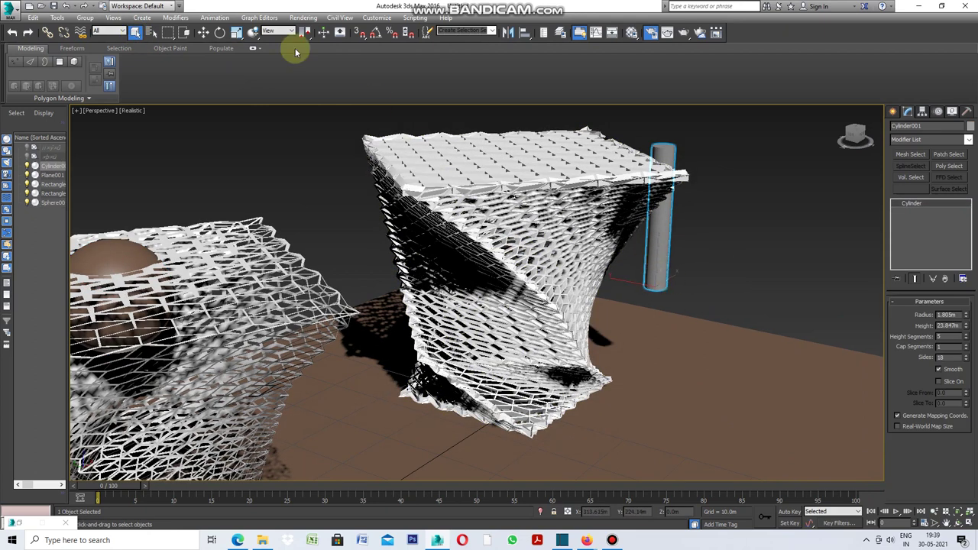
{"action": "left_click", "coordinate": [203, 33]}
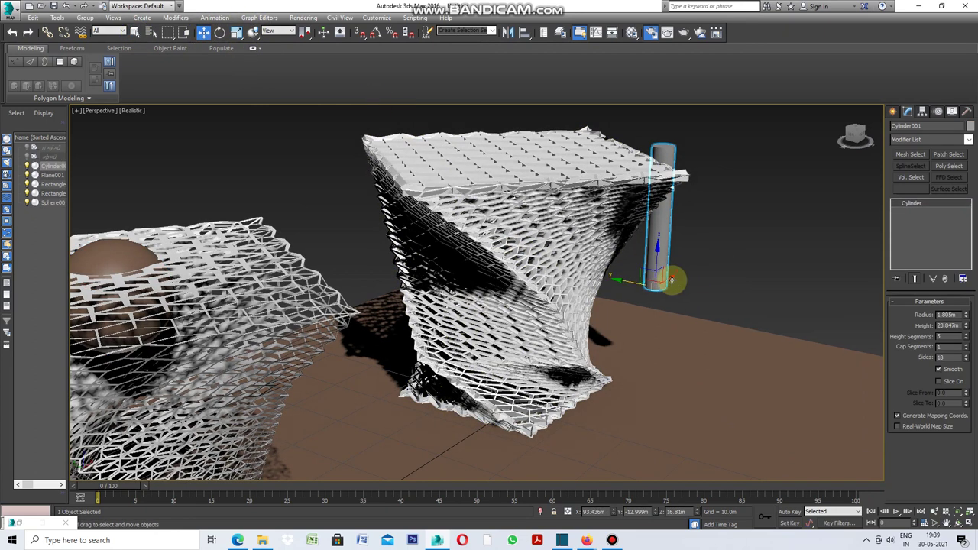
{"action": "left_click_drag", "start_coordinate": [657, 281], "coordinate": [572, 322]}
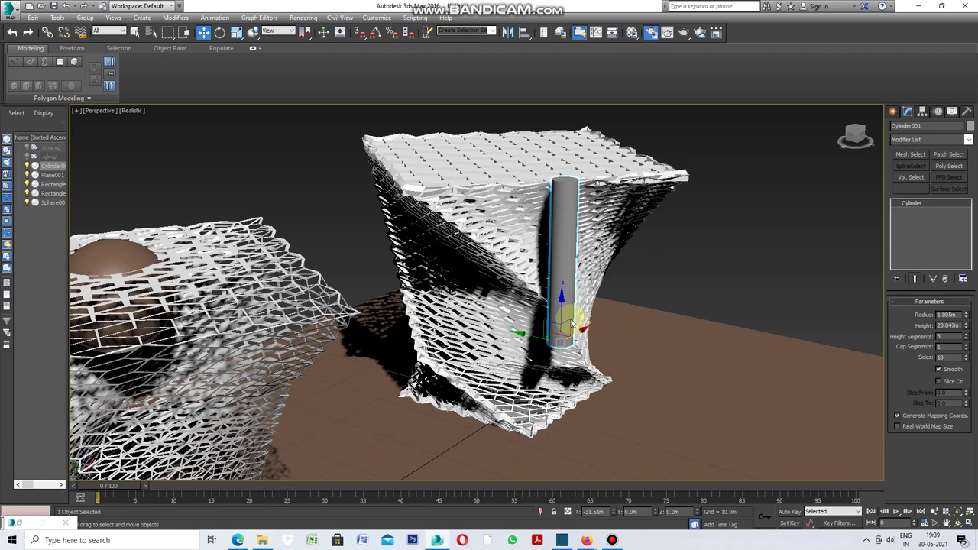
{"action": "mouse_move", "coordinate": [585, 318]}
{"action": "left_mouse_down"}
{"action": "mouse_move", "coordinate": [538, 330]}
{"action": "mouse_move", "coordinate": [497, 277]}
{"action": "mouse_move", "coordinate": [469, 214]}
{"action": "mouse_move", "coordinate": [502, 251]}
{"action": "mouse_move", "coordinate": [551, 278]}
{"action": "left_mouse_up"}
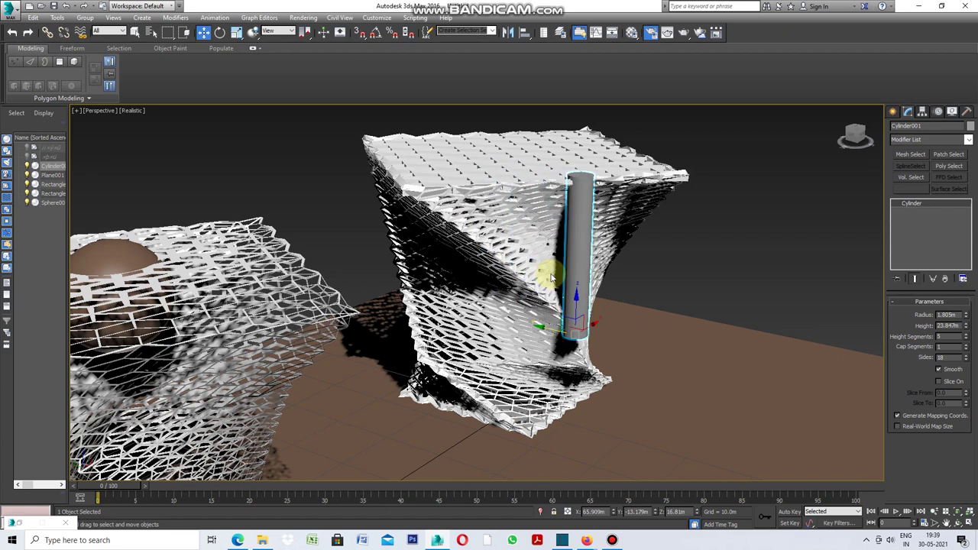
{"action": "scroll", "coordinate": [552, 278], "scroll_direction": "up", "scroll_amount": 2}
{"action": "scroll", "coordinate": [456, 188], "scroll_direction": "up", "scroll_amount": 2}
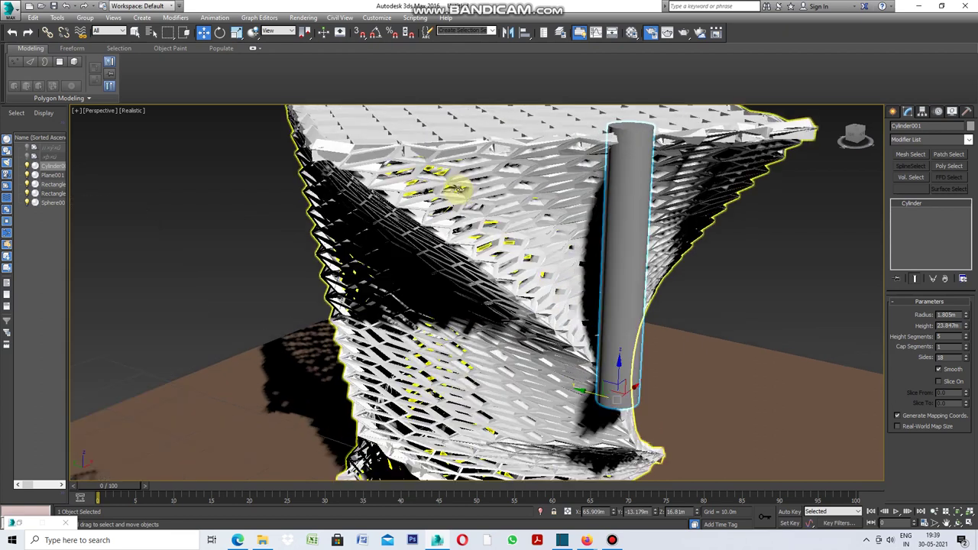
{"action": "scroll", "coordinate": [482, 199], "scroll_direction": "up", "scroll_amount": 2}
{"action": "scroll", "coordinate": [593, 219], "scroll_direction": "up", "scroll_amount": 1}
{"action": "scroll", "coordinate": [593, 218], "scroll_direction": "up", "scroll_amount": 2}
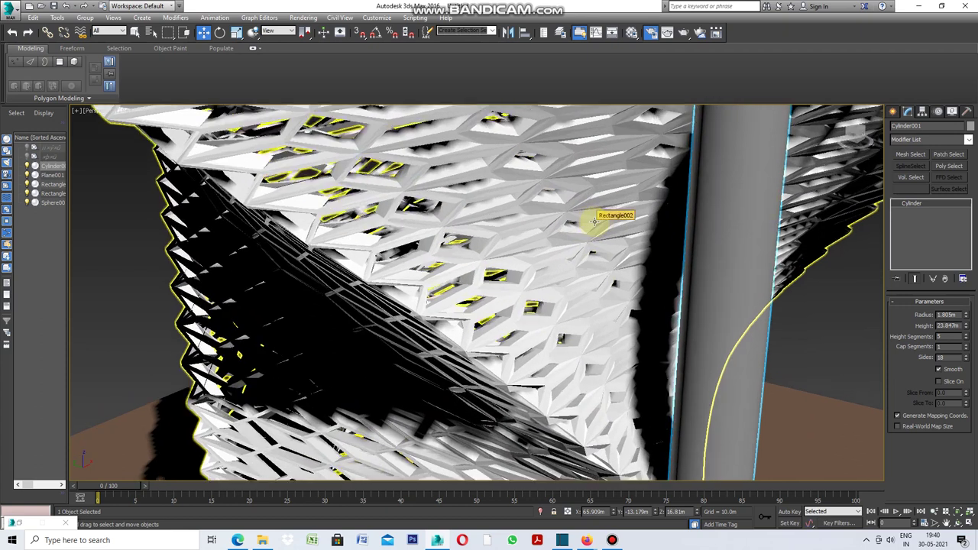
{"action": "scroll", "coordinate": [604, 221], "scroll_direction": "up", "scroll_amount": 1}
{"action": "scroll", "coordinate": [521, 256], "scroll_direction": "up", "scroll_amount": 1}
{"action": "scroll", "coordinate": [497, 266], "scroll_direction": "up", "scroll_amount": 2}
{"action": "scroll", "coordinate": [451, 262], "scroll_direction": "up", "scroll_amount": 1}
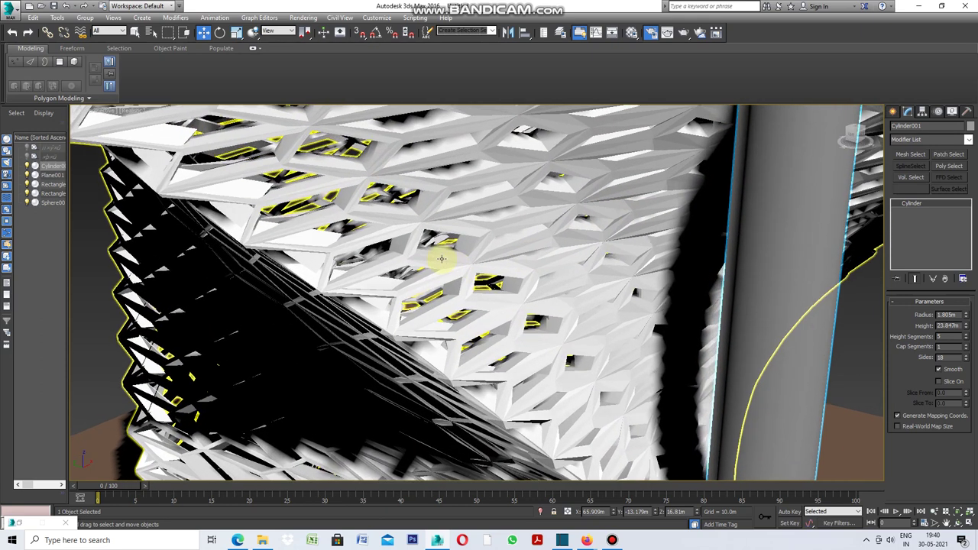
{"action": "scroll", "coordinate": [594, 280], "scroll_direction": "up", "scroll_amount": 2}
{"action": "scroll", "coordinate": [594, 280], "scroll_direction": "down", "scroll_amount": 1}
{"action": "scroll", "coordinate": [519, 196], "scroll_direction": "down", "scroll_amount": 1}
{"action": "scroll", "coordinate": [524, 197], "scroll_direction": "down", "scroll_amount": 2}
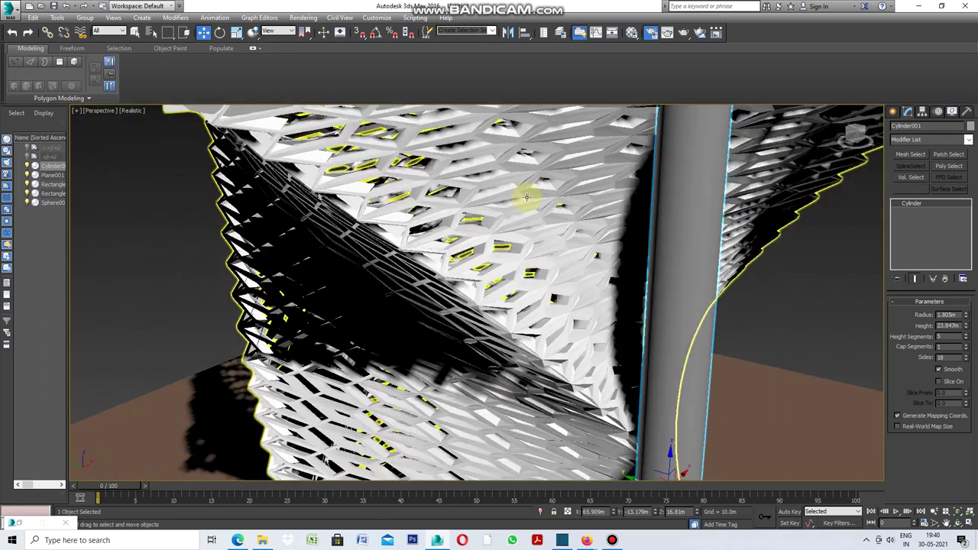
{"action": "scroll", "coordinate": [534, 226], "scroll_direction": "down", "scroll_amount": 2}
{"action": "scroll", "coordinate": [471, 409], "scroll_direction": "up", "scroll_amount": 2}
{"action": "scroll", "coordinate": [466, 405], "scroll_direction": "up", "scroll_amount": 1}
{"action": "scroll", "coordinate": [468, 405], "scroll_direction": "up", "scroll_amount": 1}
{"action": "scroll", "coordinate": [485, 340], "scroll_direction": "up", "scroll_amount": 1}
{"action": "scroll", "coordinate": [484, 340], "scroll_direction": "down", "scroll_amount": 2}
{"action": "scroll", "coordinate": [484, 340], "scroll_direction": "down", "scroll_amount": 2}
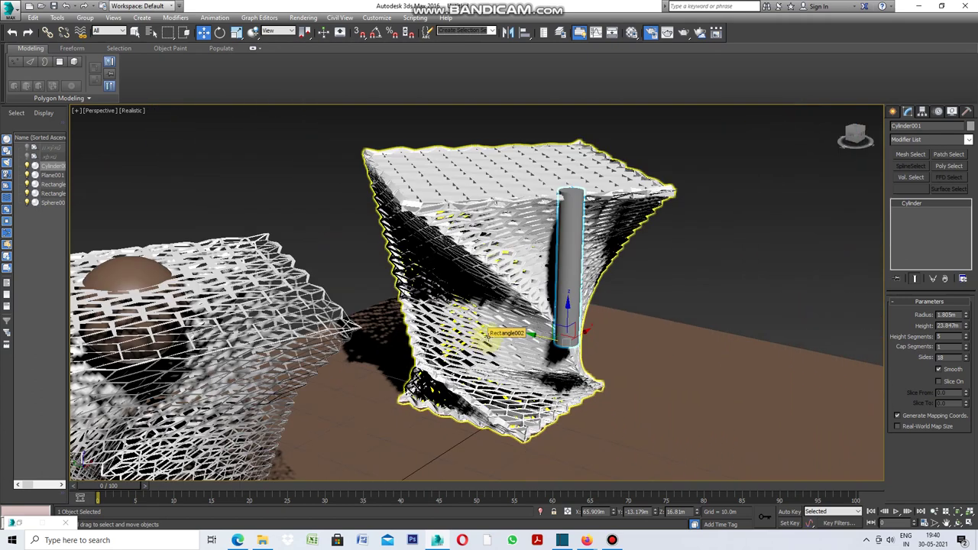
{"action": "scroll", "coordinate": [544, 321], "scroll_direction": "down", "scroll_amount": 2}
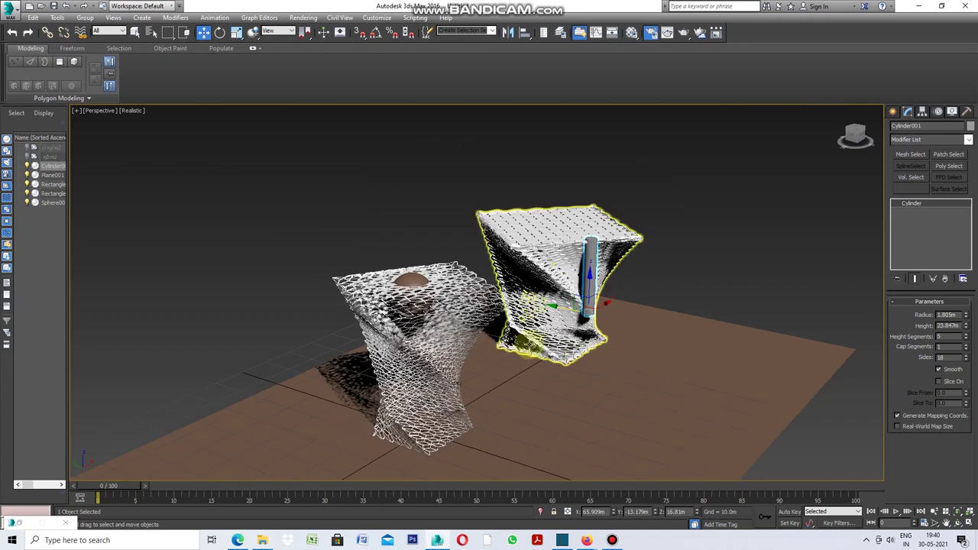
{"action": "scroll", "coordinate": [475, 332], "scroll_direction": "up", "scroll_amount": 3}
{"action": "scroll", "coordinate": [489, 328], "scroll_direction": "up", "scroll_amount": 2}
{"action": "scroll", "coordinate": [539, 327], "scroll_direction": "down", "scroll_amount": 1}
{"action": "scroll", "coordinate": [491, 317], "scroll_direction": "down", "scroll_amount": 1}
{"action": "scroll", "coordinate": [495, 314], "scroll_direction": "down", "scroll_amount": 3}
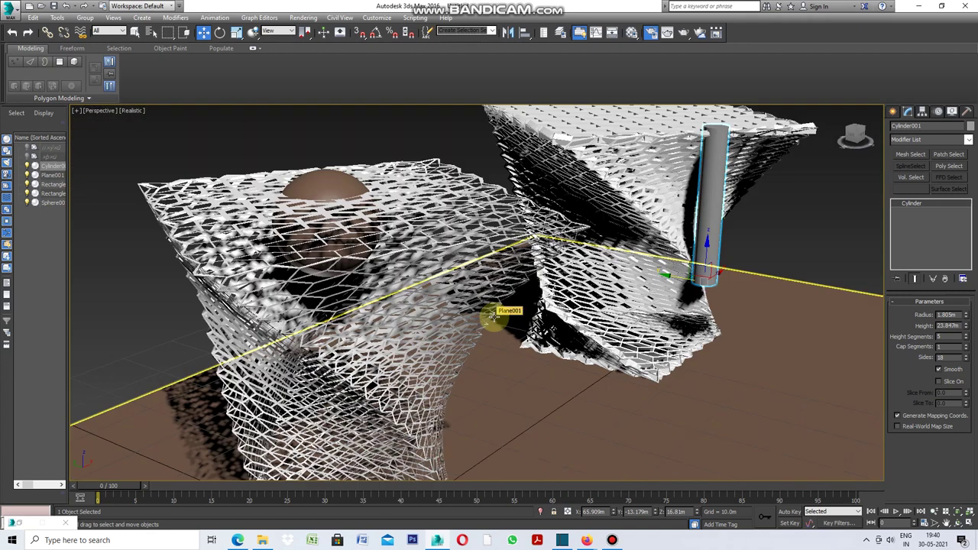
{"action": "left_click", "coordinate": [957, 523]}
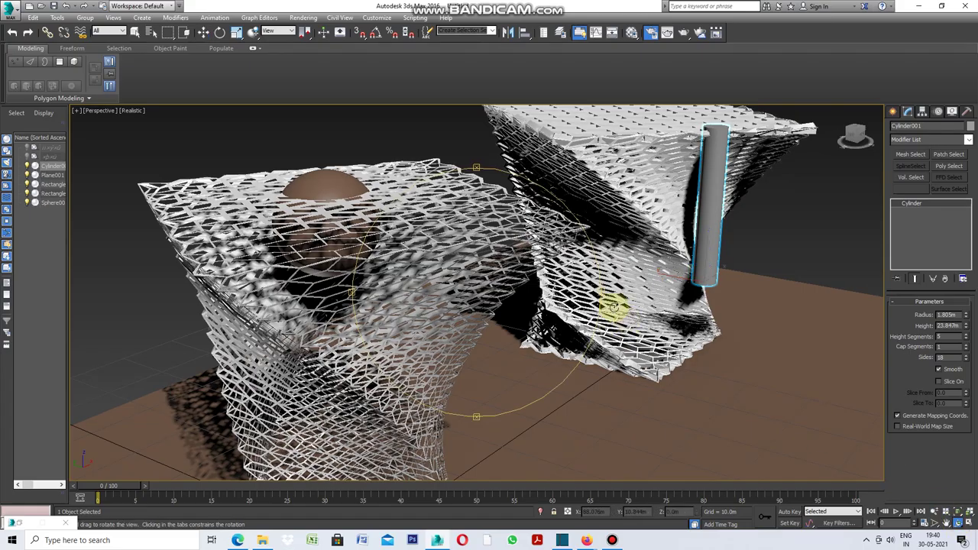
Orbit and zoom around both vases to inspect the cylinder's dent in the tower side.
{"action": "left_click_drag", "start_coordinate": [603, 300], "coordinate": [520, 301]}
{"action": "scroll", "coordinate": [526, 328], "scroll_direction": "down", "scroll_amount": 5}
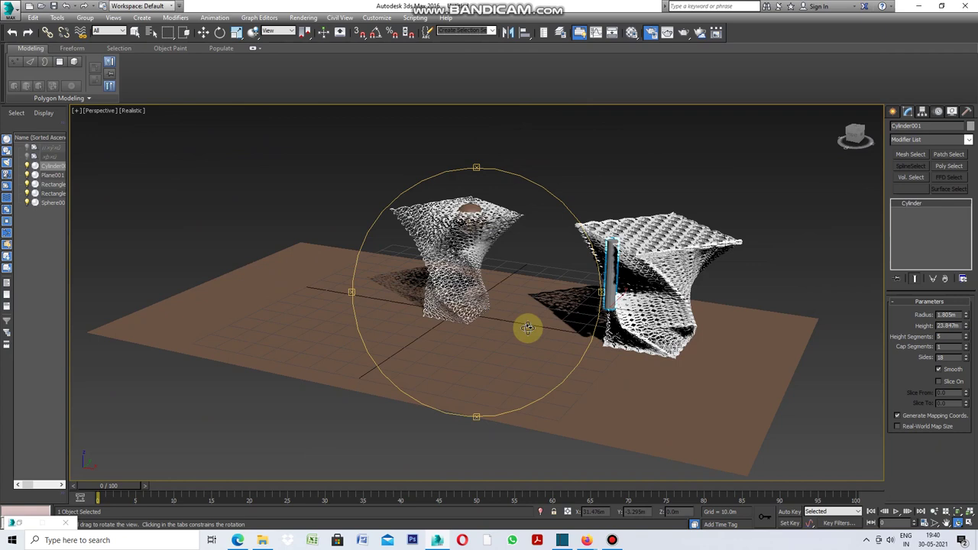
{"action": "scroll", "coordinate": [702, 275], "scroll_direction": "up", "scroll_amount": 5}
{"action": "scroll", "coordinate": [687, 264], "scroll_direction": "up", "scroll_amount": 2}
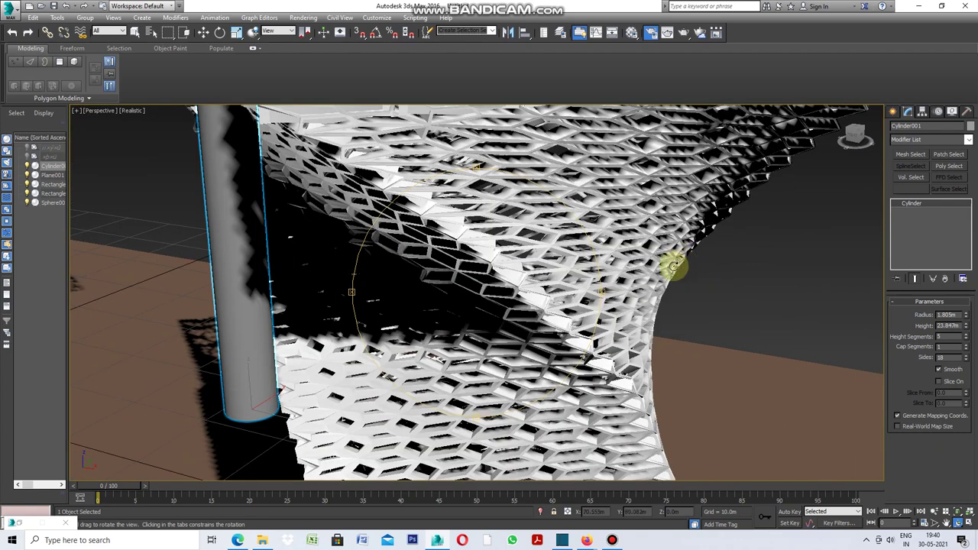
{"action": "left_click_drag", "start_coordinate": [673, 265], "coordinate": [594, 261]}
{"action": "scroll", "coordinate": [554, 253], "scroll_direction": "up", "scroll_amount": 3}
{"action": "scroll", "coordinate": [554, 254], "scroll_direction": "down", "scroll_amount": 1}
{"action": "scroll", "coordinate": [557, 255], "scroll_direction": "down", "scroll_amount": 2}
{"action": "scroll", "coordinate": [563, 254], "scroll_direction": "down", "scroll_amount": 2}
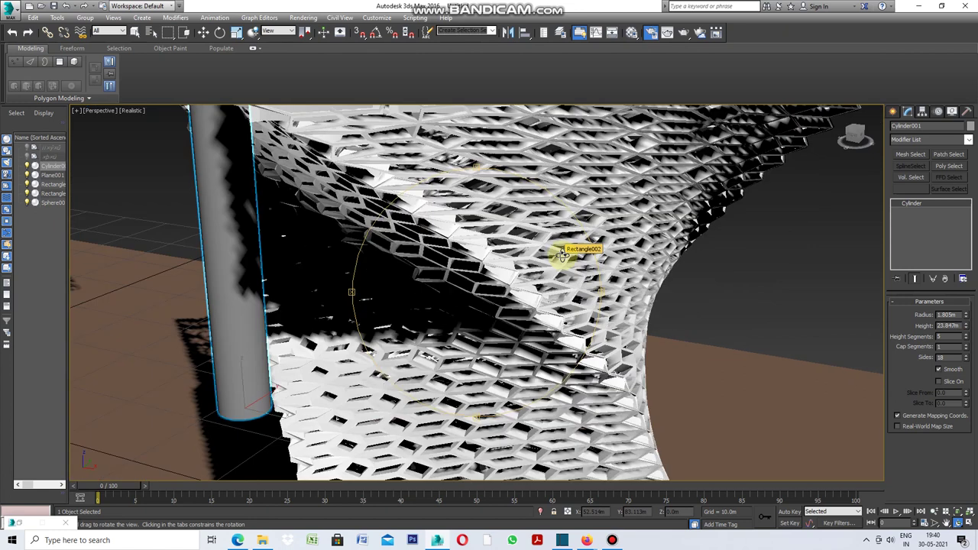
{"action": "scroll", "coordinate": [562, 255], "scroll_direction": "down", "scroll_amount": 2}
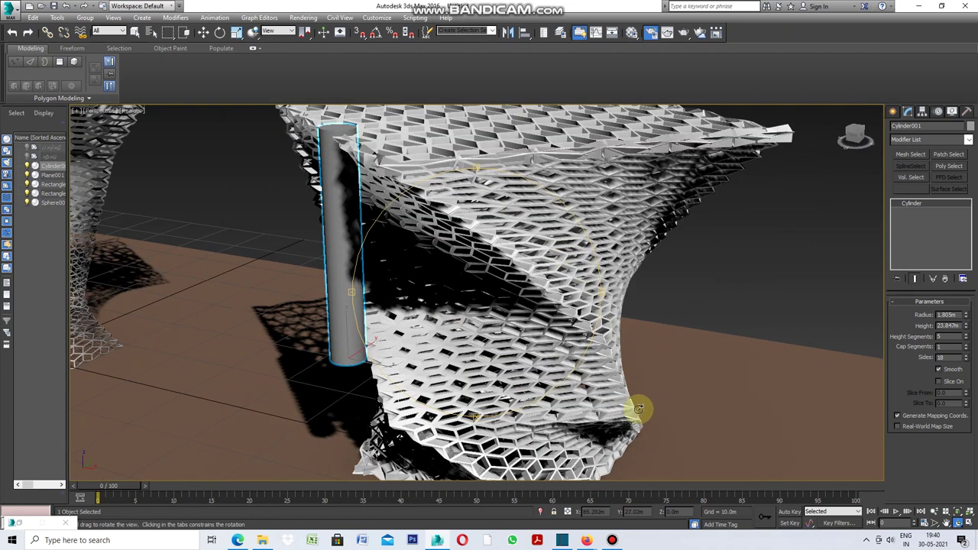
{"action": "scroll", "coordinate": [555, 332], "scroll_direction": "down", "scroll_amount": 1}
{"action": "scroll", "coordinate": [565, 425], "scroll_direction": "up", "scroll_amount": 2}
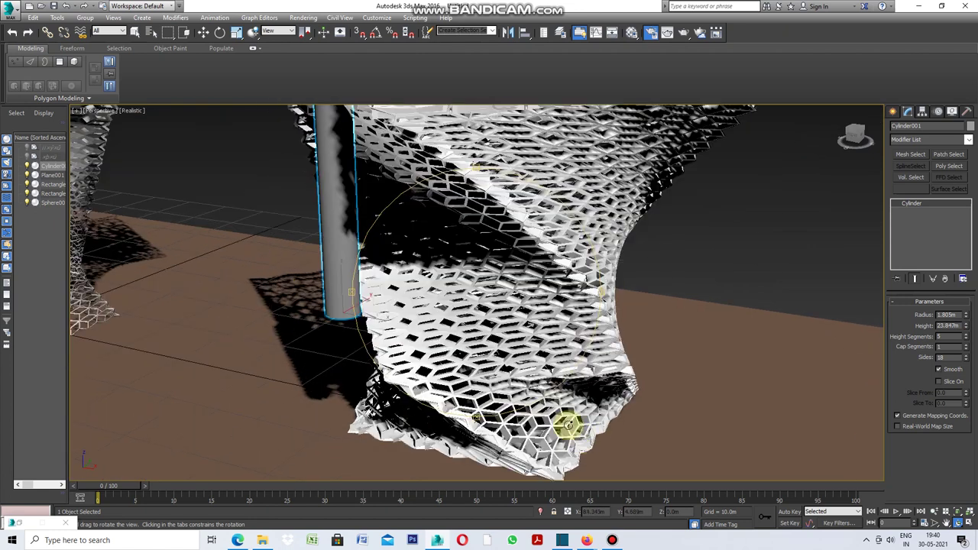
{"action": "scroll", "coordinate": [588, 450], "scroll_direction": "up", "scroll_amount": 2}
{"action": "scroll", "coordinate": [585, 454], "scroll_direction": "up", "scroll_amount": 2}
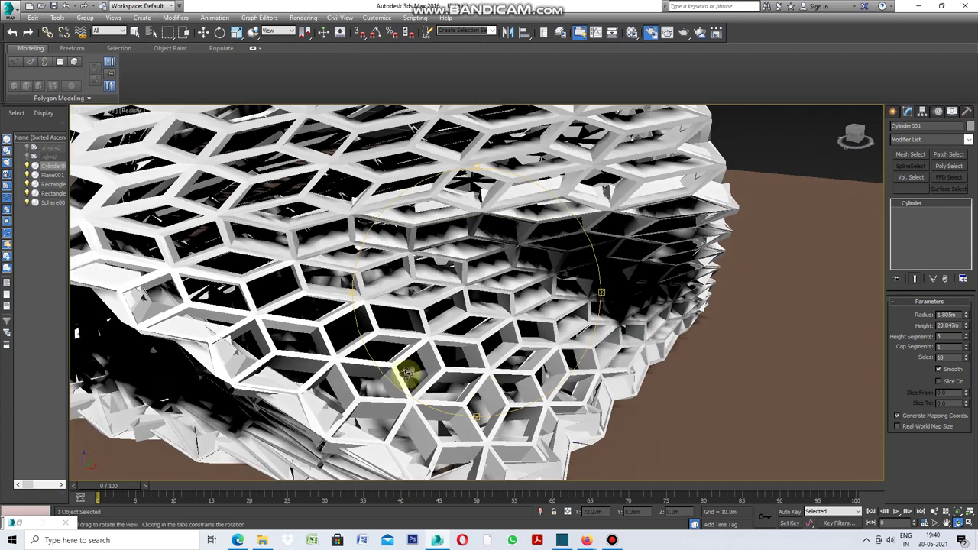
Pan to frame the tower and nudge Cylinder001 deeper inside, to about Y 1.212m.
{"action": "left_click", "coordinate": [947, 523]}
{"action": "mouse_move", "coordinate": [458, 264]}
{"action": "left_mouse_down"}
{"action": "mouse_move", "coordinate": [458, 278]}
{"action": "mouse_move", "coordinate": [540, 372]}
{"action": "mouse_move", "coordinate": [550, 313]}
{"action": "mouse_move", "coordinate": [650, 360]}
{"action": "mouse_move", "coordinate": [600, 323]}
{"action": "mouse_move", "coordinate": [552, 334]}
{"action": "mouse_move", "coordinate": [509, 291]}
{"action": "left_mouse_up"}
{"action": "mouse_move", "coordinate": [471, 251]}
{"action": "left_mouse_down"}
{"action": "mouse_move", "coordinate": [500, 255]}
{"action": "mouse_move", "coordinate": [526, 293]}
{"action": "mouse_move", "coordinate": [433, 304]}
{"action": "left_mouse_up"}
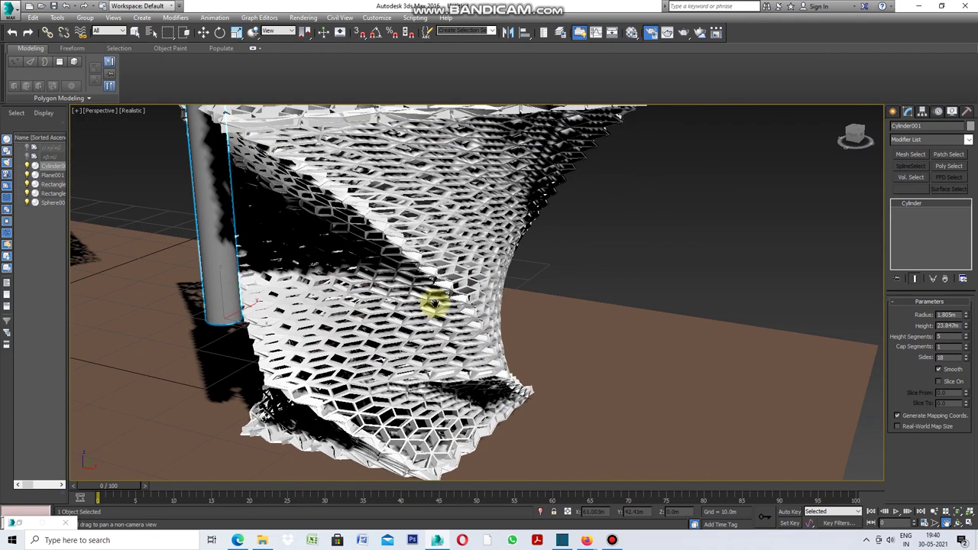
{"action": "left_click", "coordinate": [203, 35]}
{"action": "mouse_move", "coordinate": [248, 319]}
{"action": "left_mouse_down"}
{"action": "mouse_move", "coordinate": [246, 308]}
{"action": "mouse_move", "coordinate": [323, 280]}
{"action": "mouse_move", "coordinate": [480, 260]}
{"action": "mouse_move", "coordinate": [325, 284]}
{"action": "left_mouse_up"}
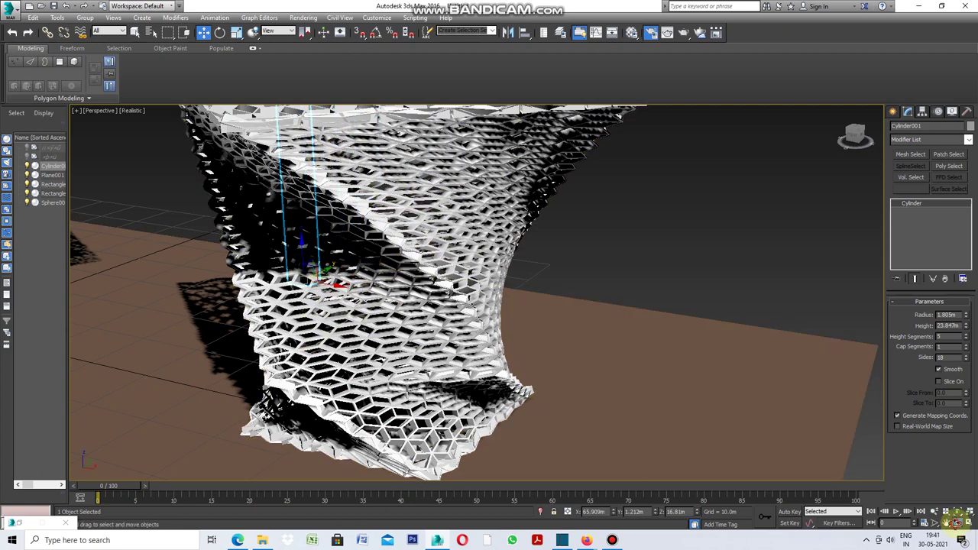
Viewing from above, move Cylinder001 to a new spot inside the right lattice vase.
{"action": "left_click", "coordinate": [957, 524]}
{"action": "mouse_move", "coordinate": [476, 166]}
{"action": "left_mouse_down"}
{"action": "mouse_move", "coordinate": [491, 229]}
{"action": "mouse_move", "coordinate": [550, 248]}
{"action": "mouse_move", "coordinate": [520, 227]}
{"action": "left_mouse_up"}
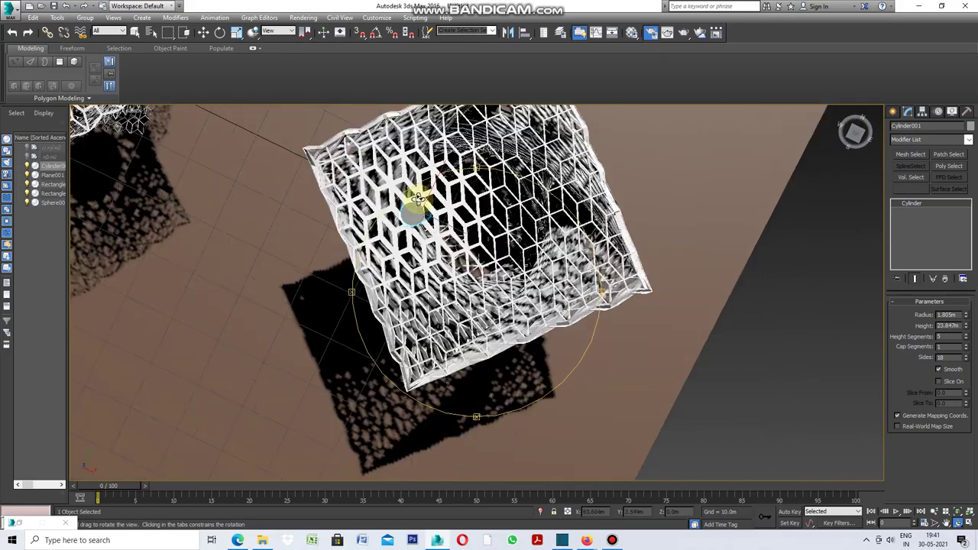
{"action": "scroll", "coordinate": [443, 219], "scroll_direction": "up", "scroll_amount": 3}
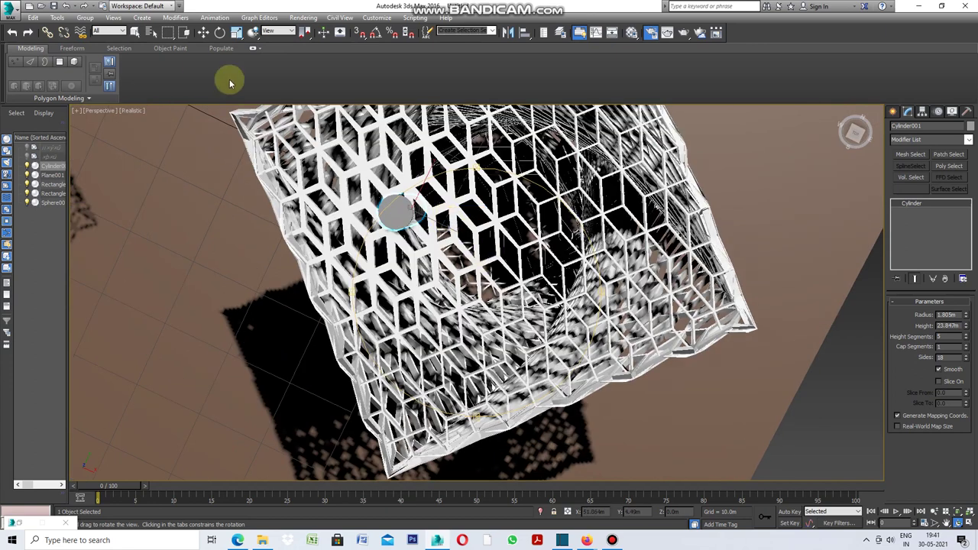
{"action": "left_click", "coordinate": [203, 32]}
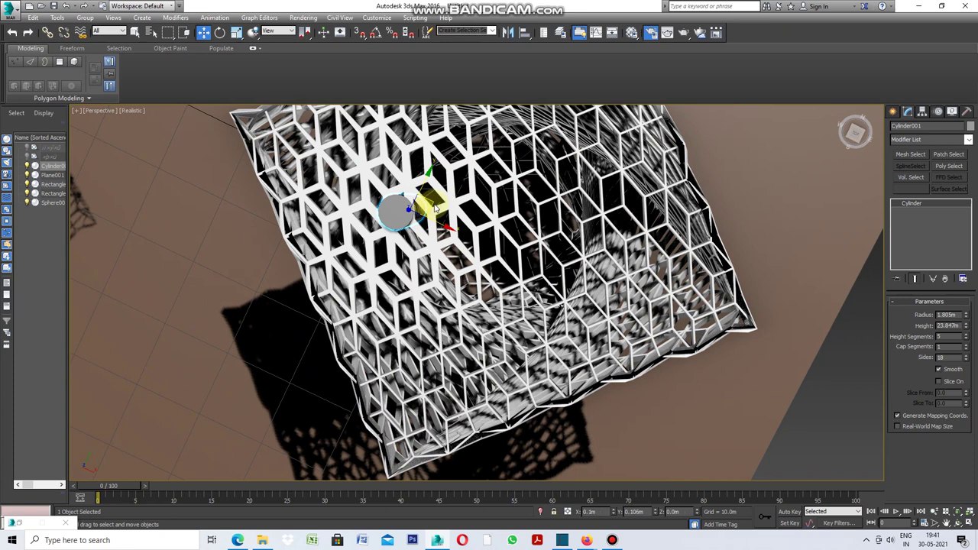
{"action": "mouse_move", "coordinate": [430, 205]}
{"action": "left_mouse_down"}
{"action": "mouse_move", "coordinate": [654, 180]}
{"action": "mouse_move", "coordinate": [430, 244]}
{"action": "left_mouse_up"}
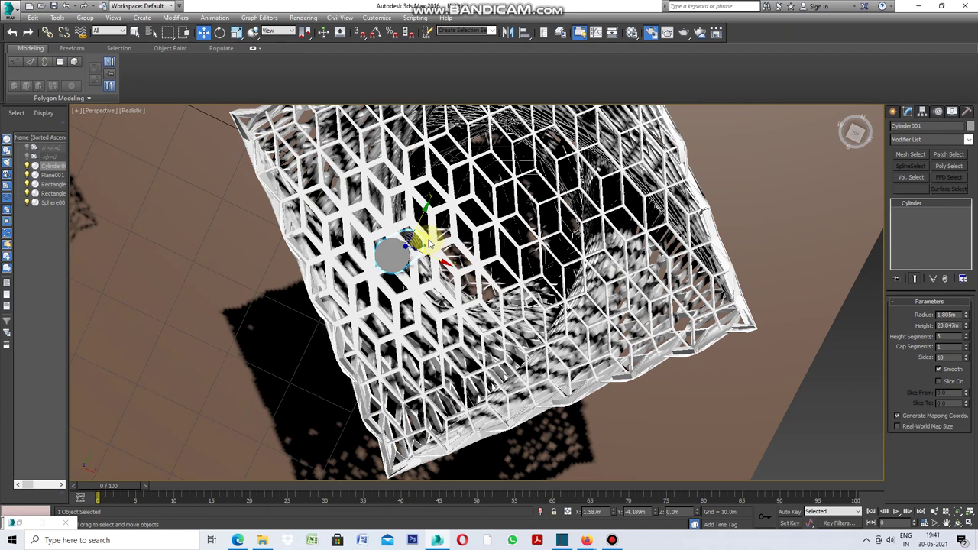
Nudge Sphere001 slightly down-left inside the left lattice vase.
{"action": "scroll", "coordinate": [435, 241], "scroll_direction": "down", "scroll_amount": 4}
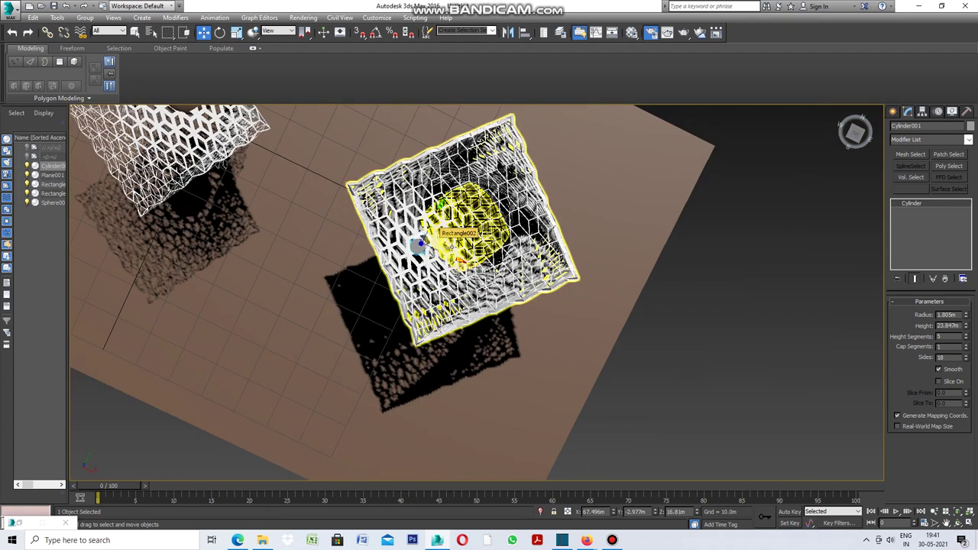
{"action": "scroll", "coordinate": [435, 242], "scroll_direction": "down", "scroll_amount": 3}
{"action": "scroll", "coordinate": [359, 191], "scroll_direction": "up", "scroll_amount": 5}
{"action": "scroll", "coordinate": [363, 197], "scroll_direction": "down", "scroll_amount": 5}
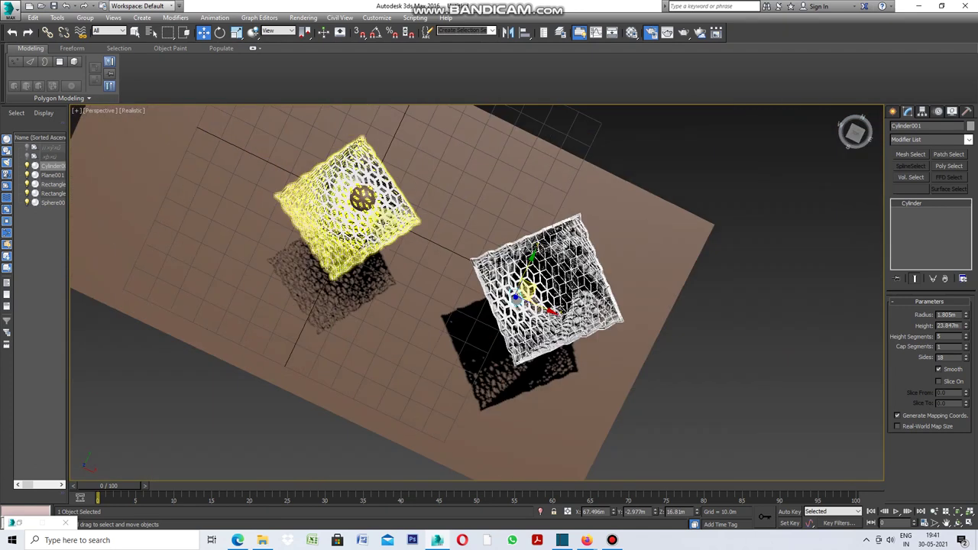
{"action": "scroll", "coordinate": [362, 196], "scroll_direction": "up", "scroll_amount": 4}
{"action": "left_click", "coordinate": [370, 195]}
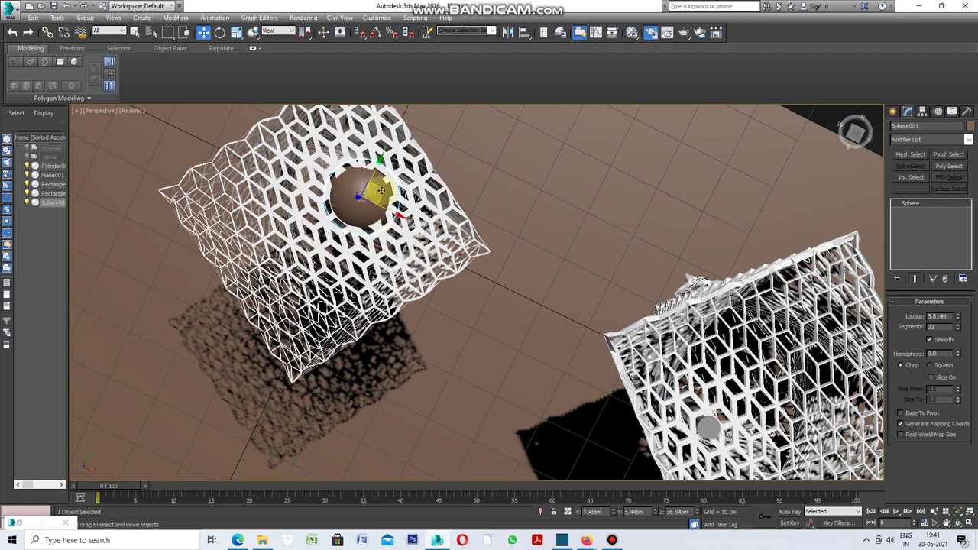
{"action": "left_click_drag", "start_coordinate": [372, 198], "coordinate": [284, 247]}
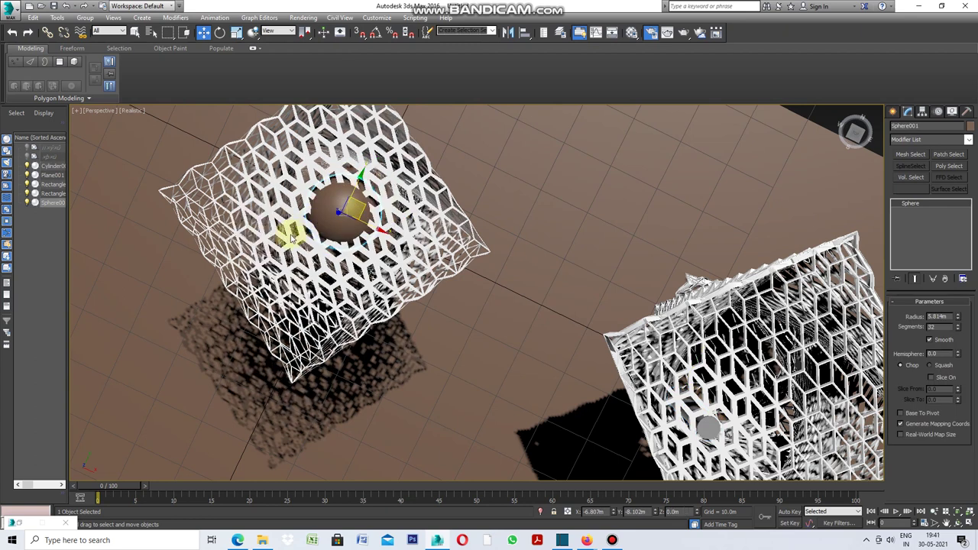